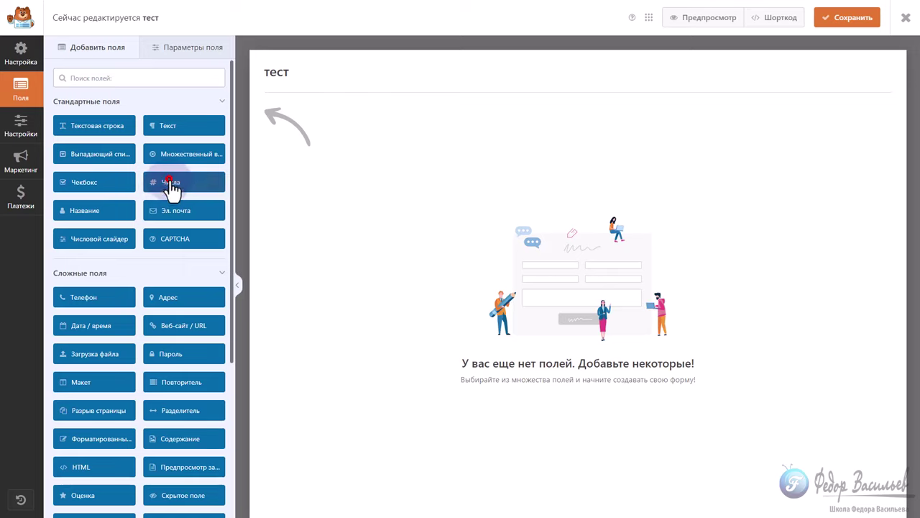
Add a "Множественный выбор" field to the form and delete its third option
mouse_move(171, 188)
mouse_down()
mouse_move(291, 203)
mouse_move(180, 199)
mouse_move(180, 189)
mouse_up()
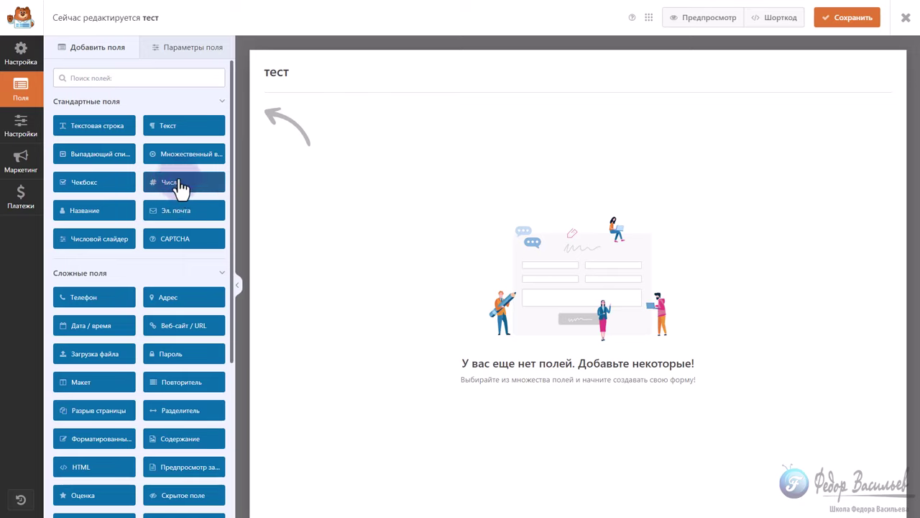
drag(187, 153, 577, 279)
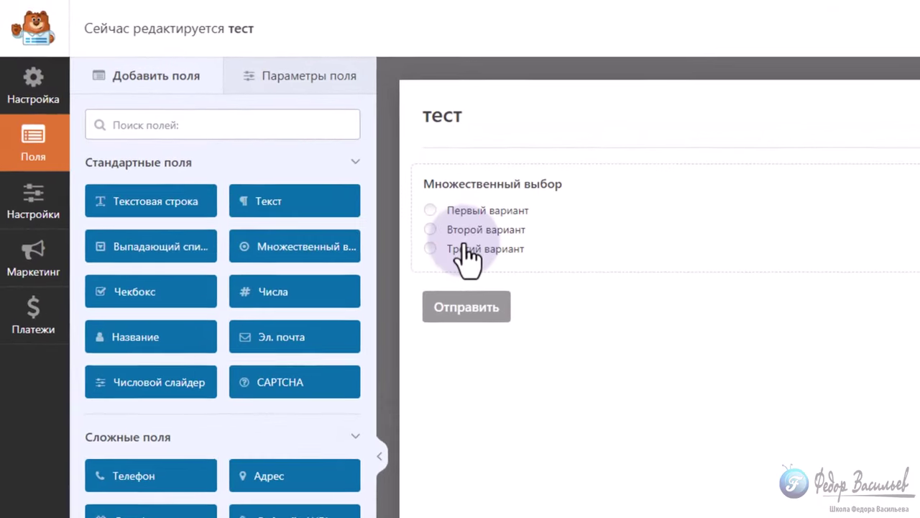
click(334, 161)
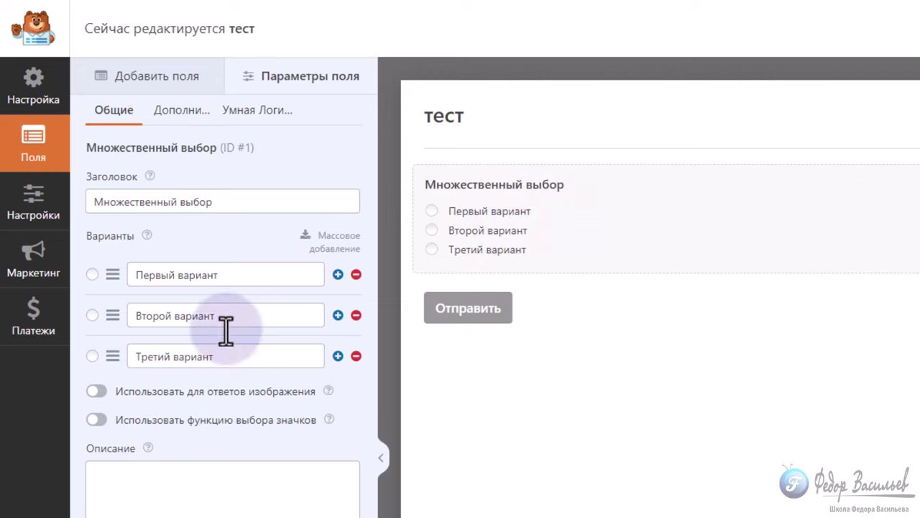
click(356, 357)
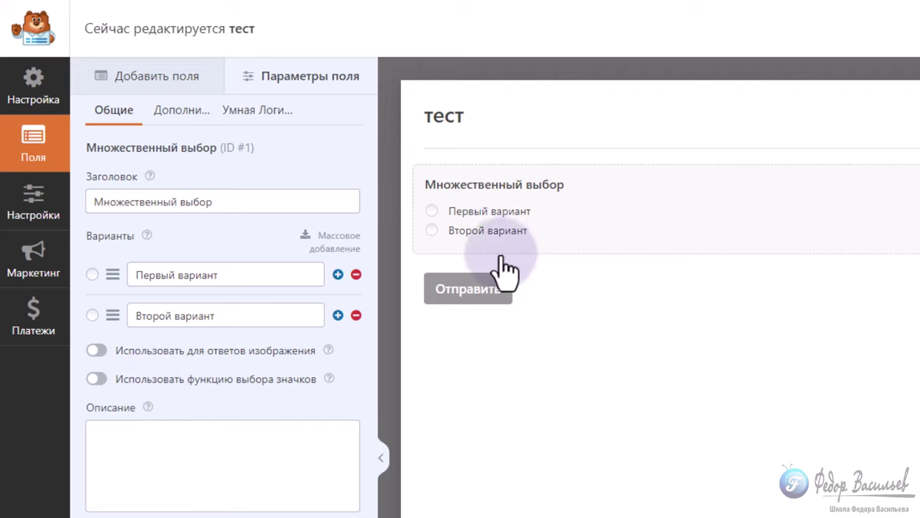
Title the multiple-choice field "Книга жалоб и предложений" and name its two options "Предложение" and "Жалоба"
drag(246, 199, 24, 222)
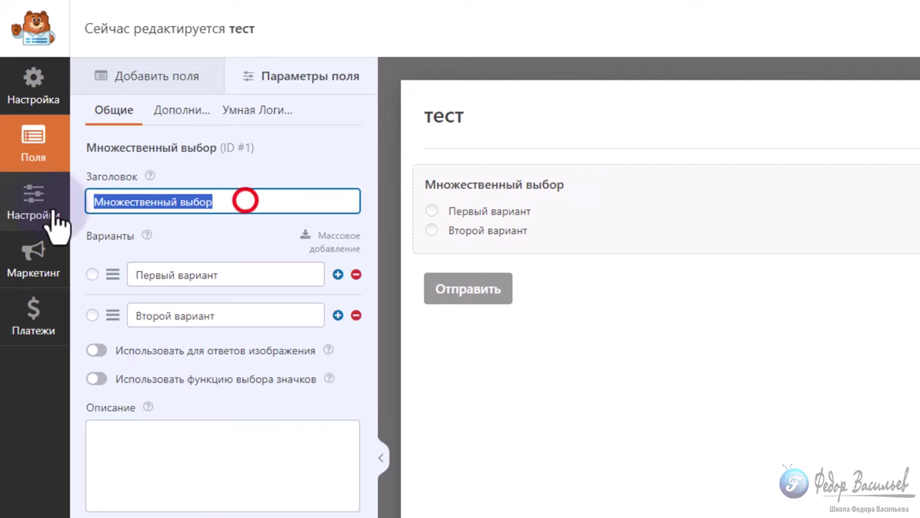
right_click(101, 202)
click(136, 294)
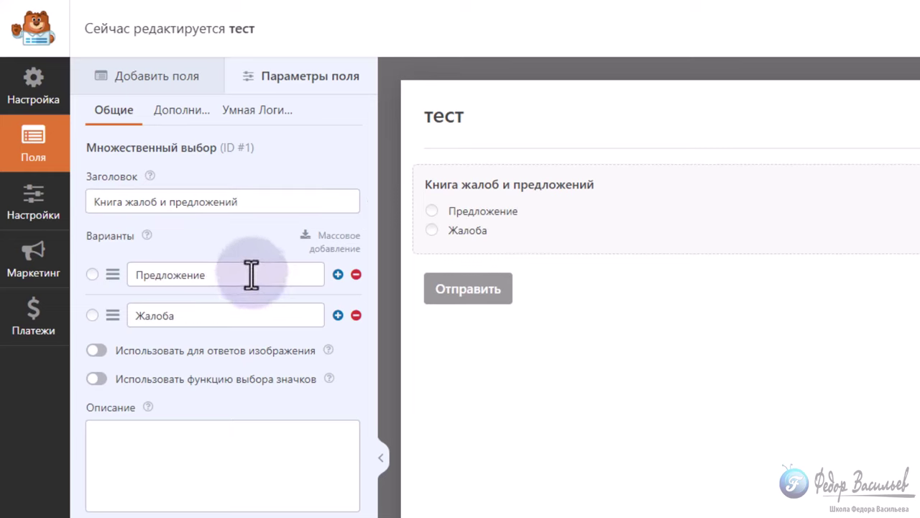
double_click(251, 273)
click(186, 316)
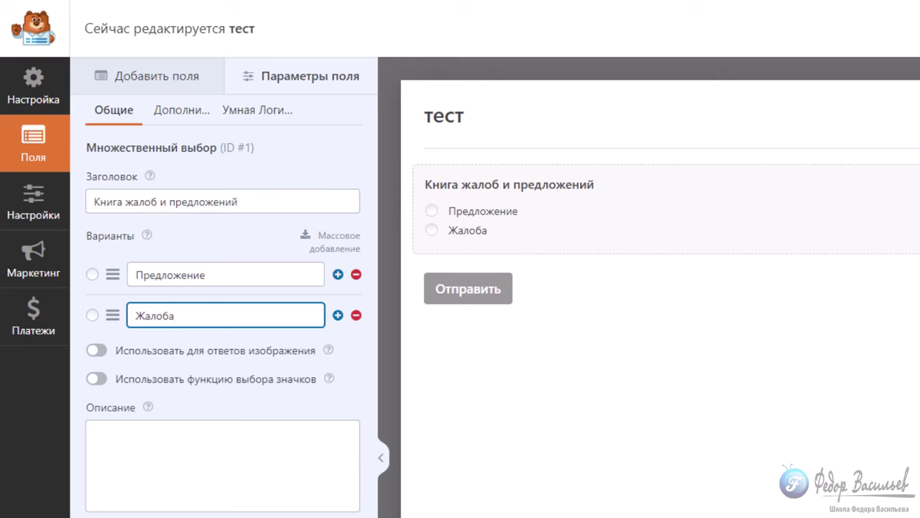
Make the "Книга жалоб и предложений" field required and set its option layout to "На одной строке"
click(93, 499)
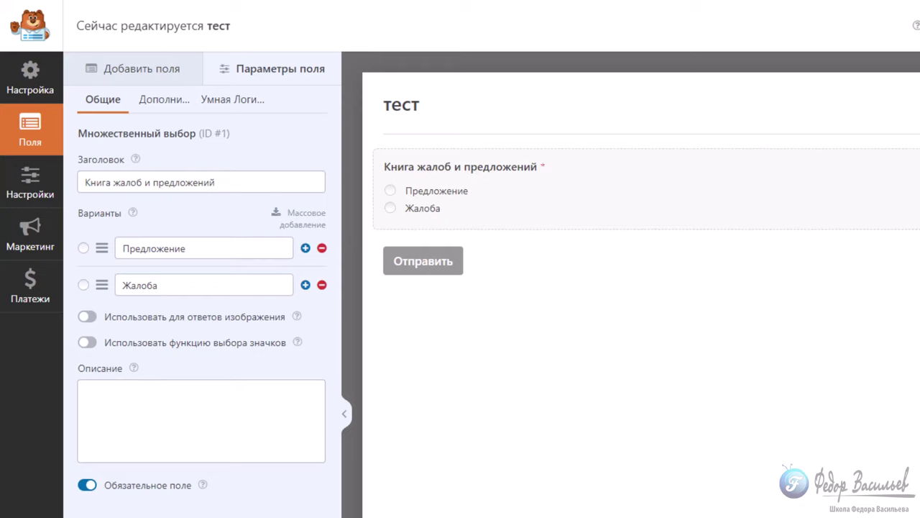
click(164, 102)
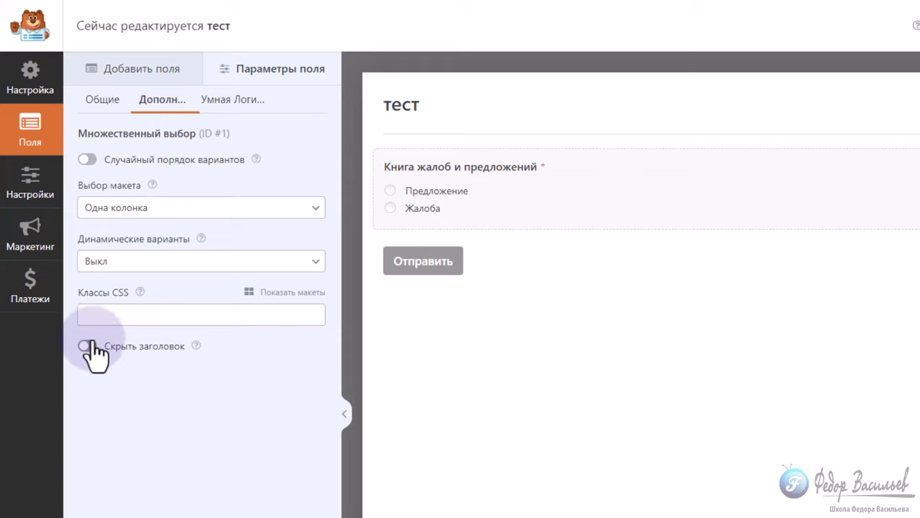
click(130, 212)
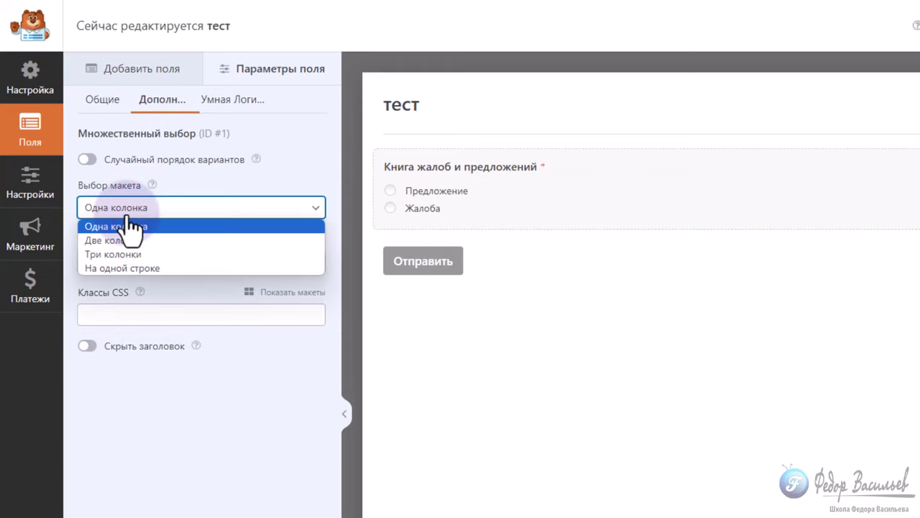
click(149, 267)
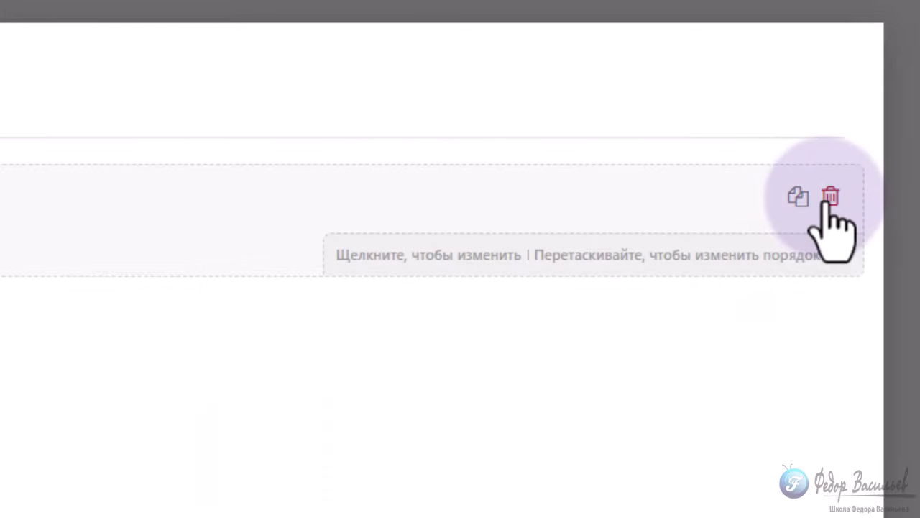
mouse_move(48, 157)
mouse_down()
mouse_move(80, 228)
mouse_move(69, 99)
mouse_move(69, 150)
mouse_move(58, 173)
mouse_up()
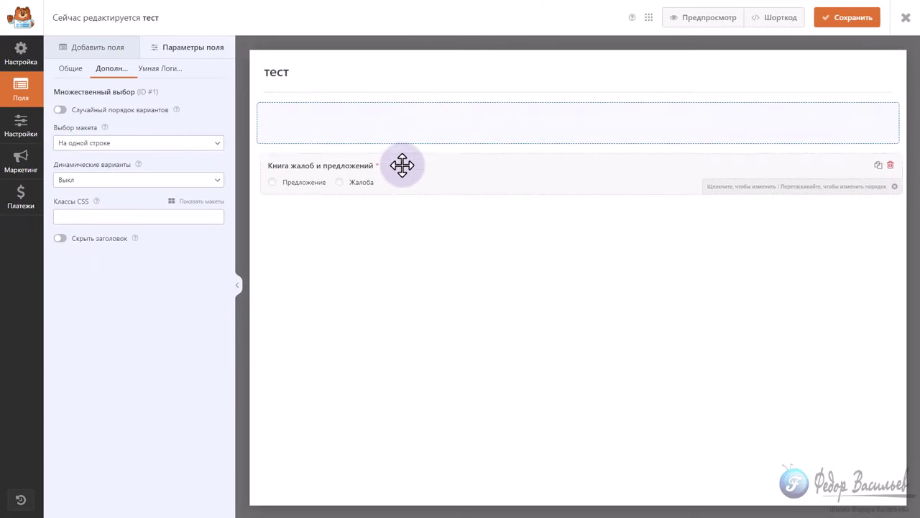
drag(396, 178, 392, 118)
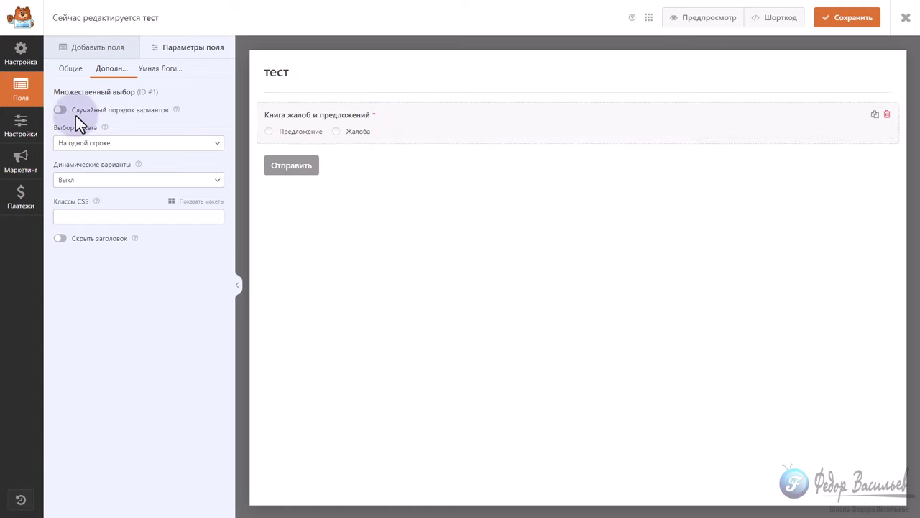
Add a "Текстовая строка" field below the multiple-choice field and open its options
click(103, 49)
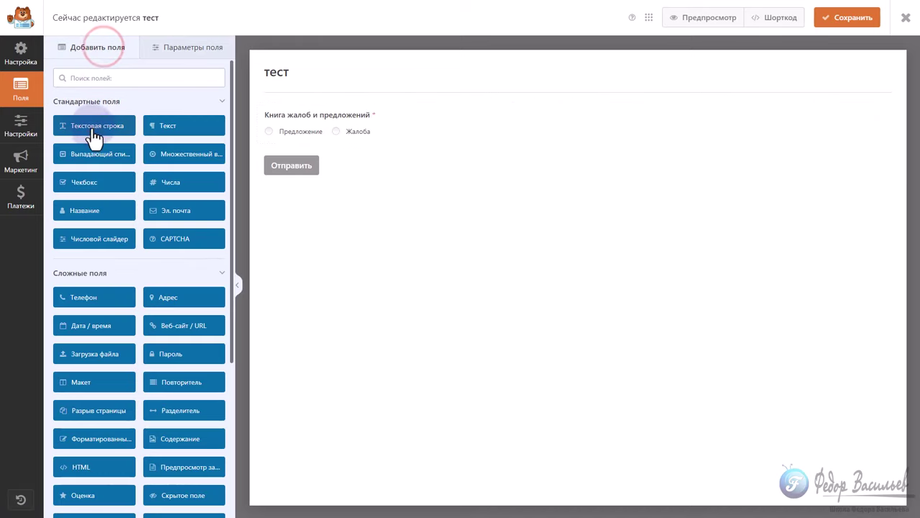
drag(85, 133, 350, 160)
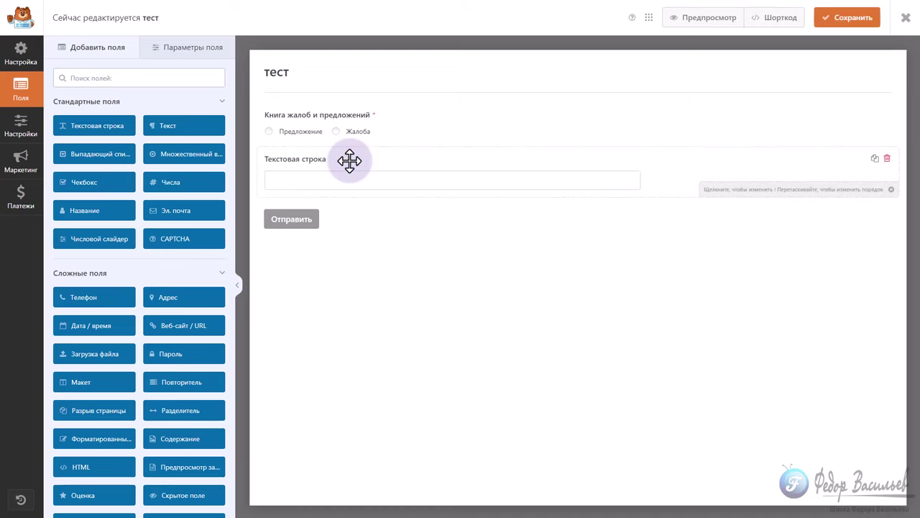
click(311, 175)
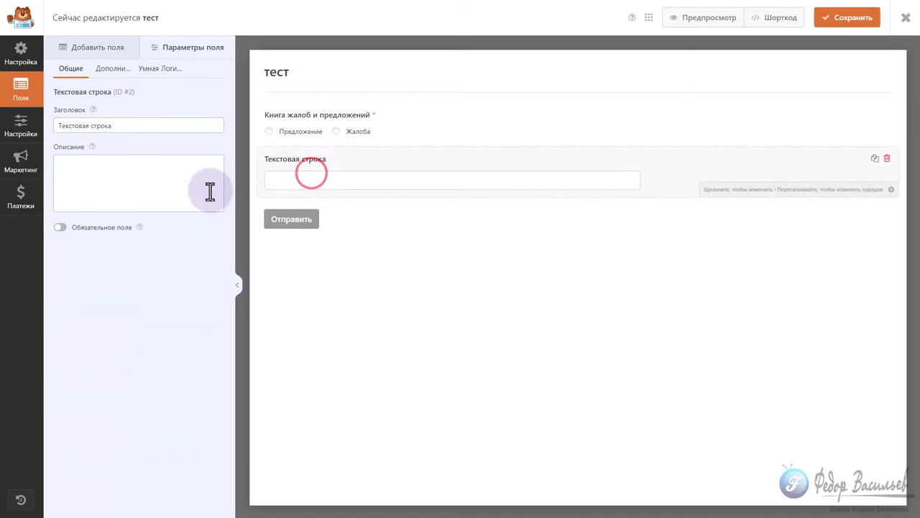
Make the text line field required and title it "Ф,И,О"
click(61, 228)
drag(132, 125, 22, 128)
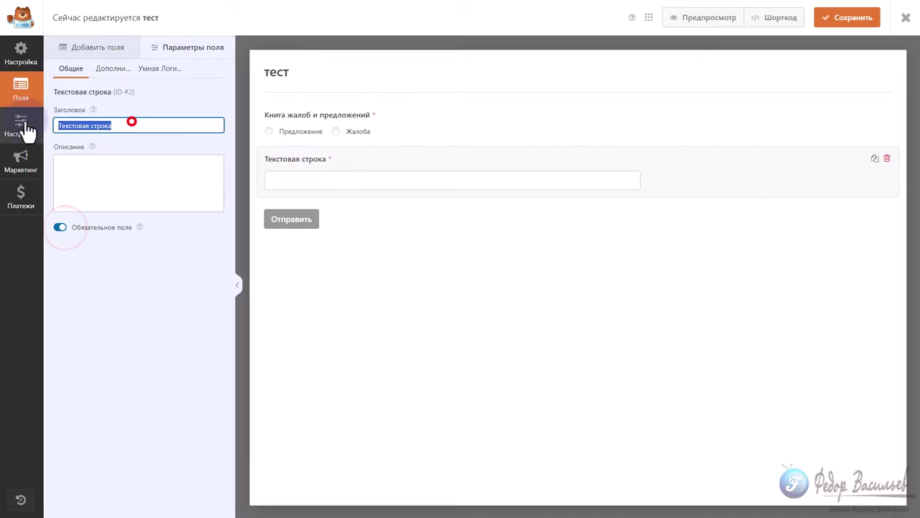
right_click(81, 126)
click(102, 184)
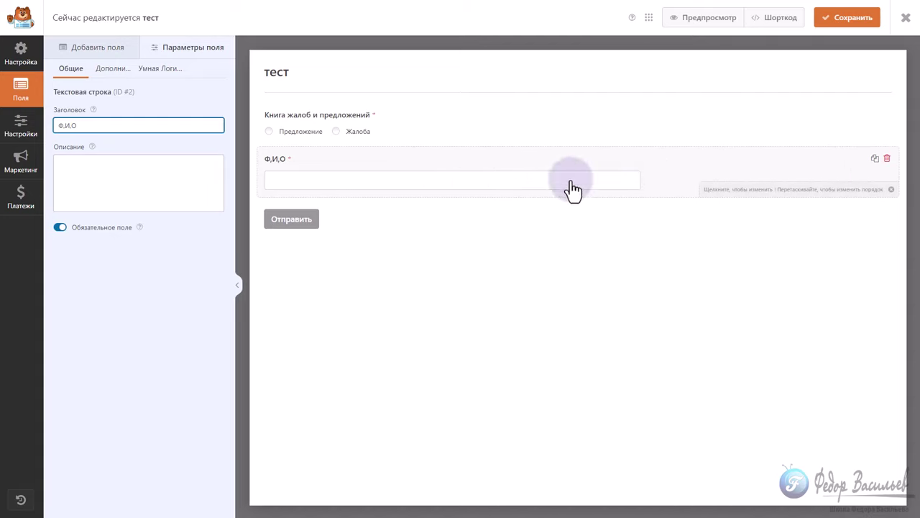
Set the "Ф,И,О" field's size to "Большой" and try to enable address autofill for it
click(112, 68)
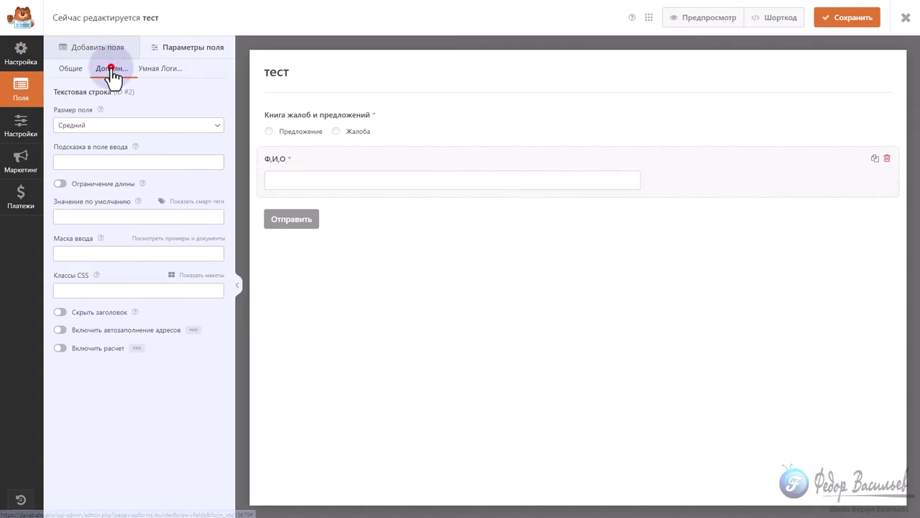
click(97, 125)
click(83, 156)
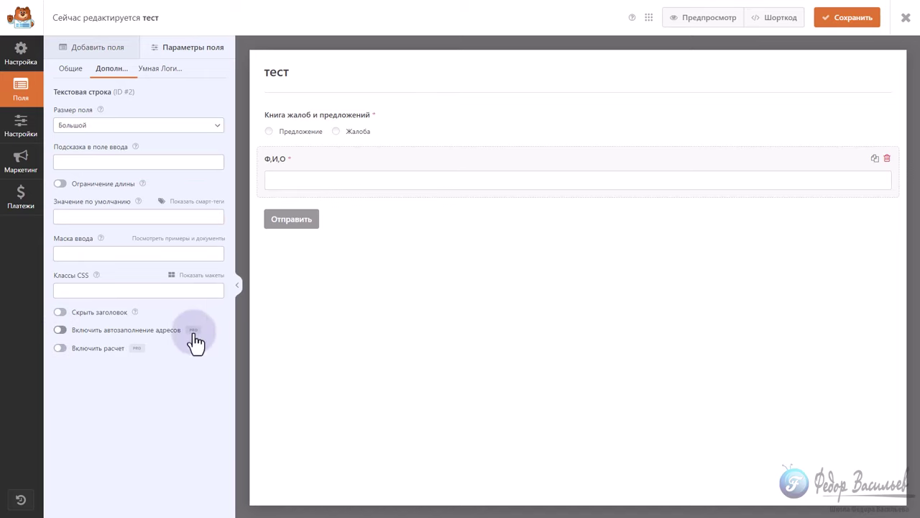
click(60, 331)
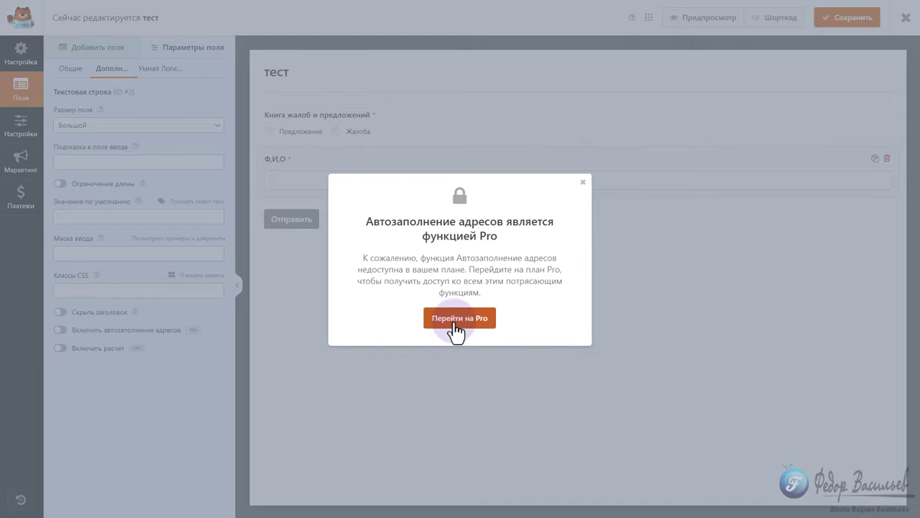
click(583, 182)
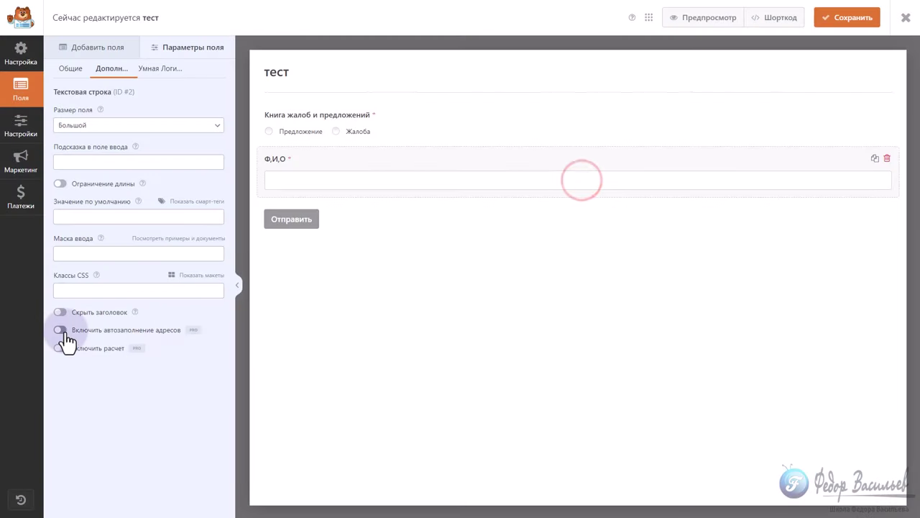
Add a two-column "Макет" field below the "Ф,И,О" field
click(92, 48)
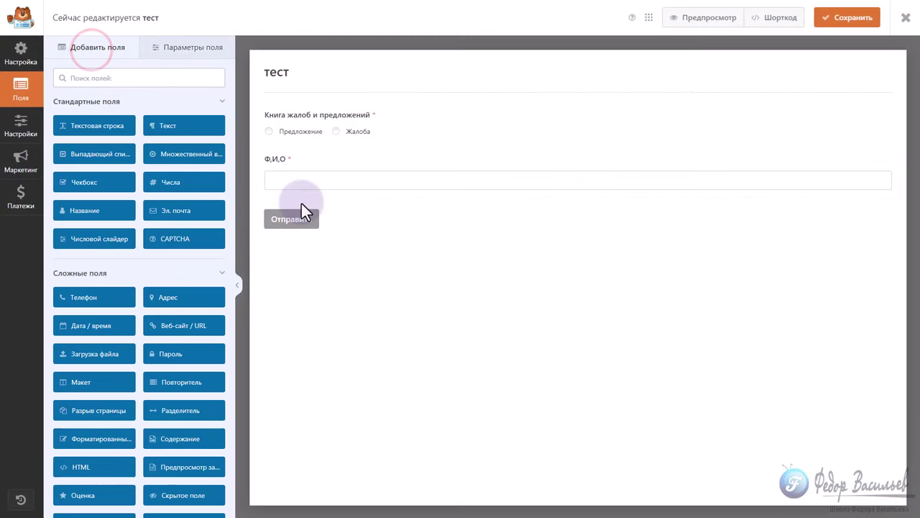
scroll(119, 282, down, 2)
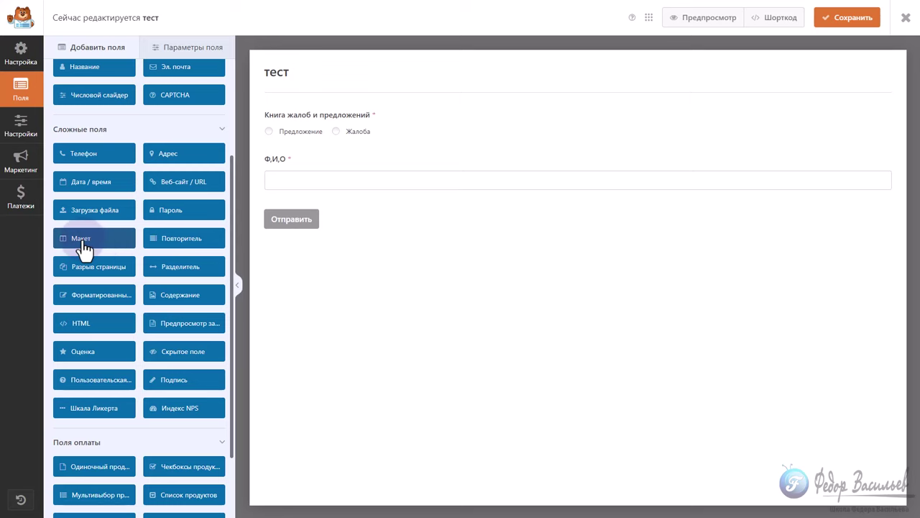
drag(112, 251, 356, 210)
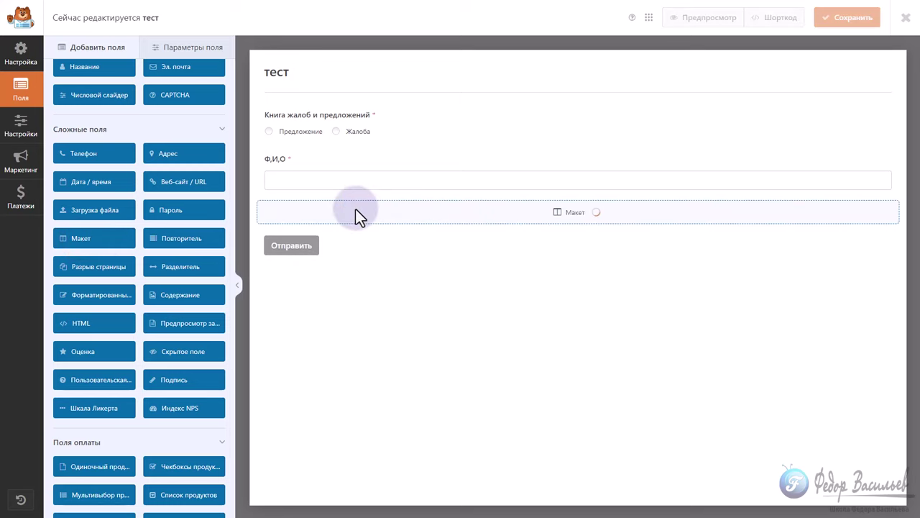
click(441, 216)
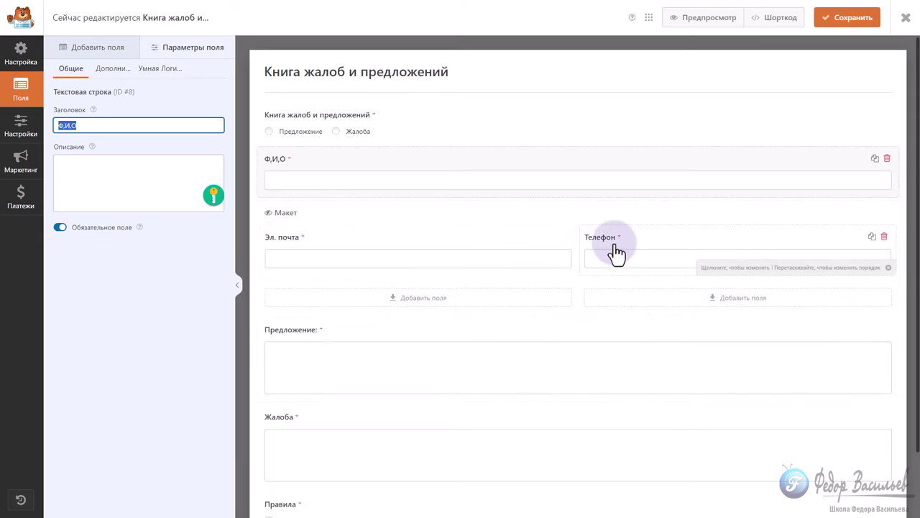
Add an "Эл. почта" field to the layout's first column and open its general options
click(86, 43)
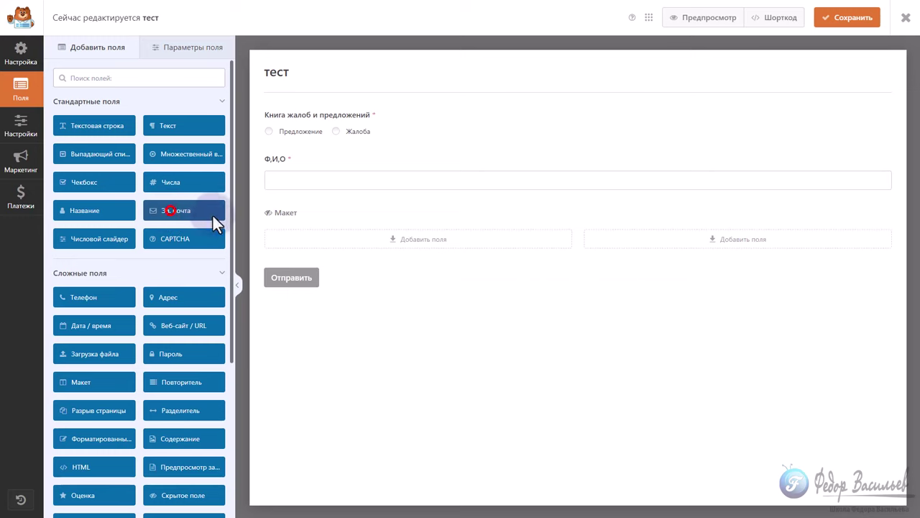
drag(213, 215, 403, 253)
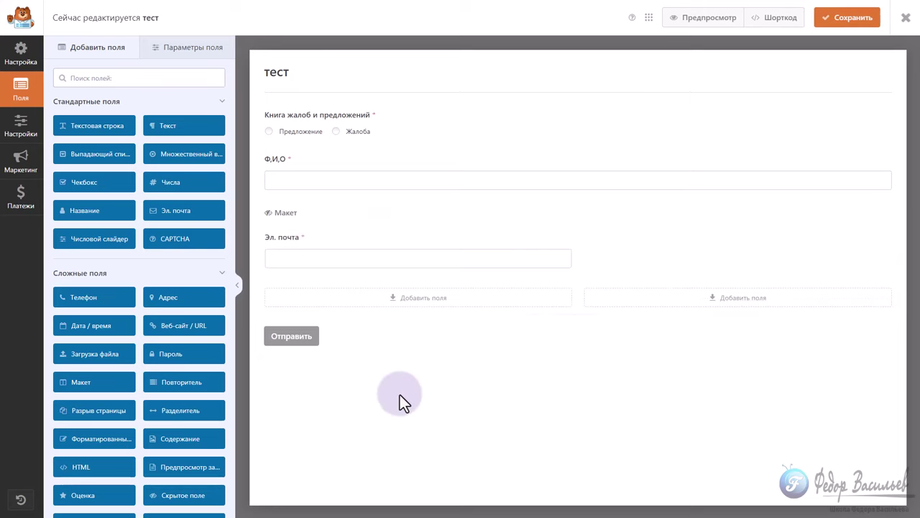
click(300, 259)
drag(97, 125, 43, 132)
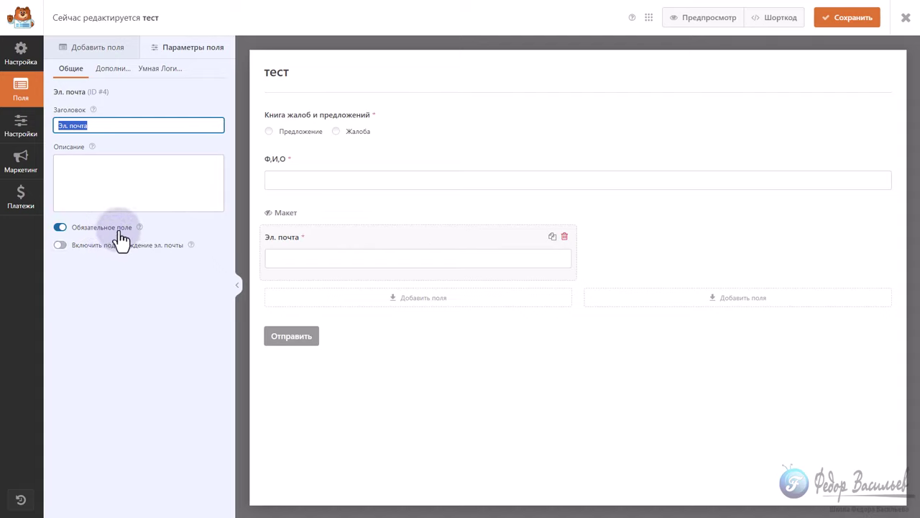
Add a "Телефон" field to the layout's second column and make it required
click(95, 50)
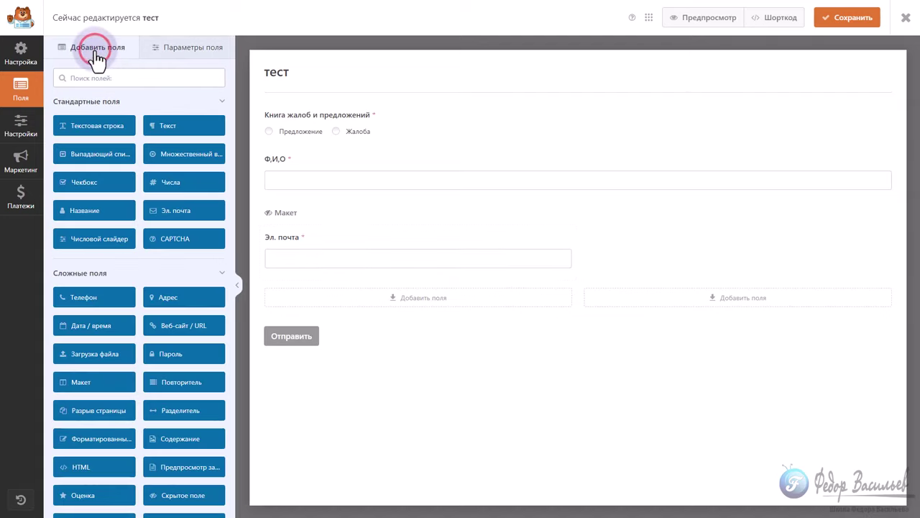
drag(79, 295, 663, 259)
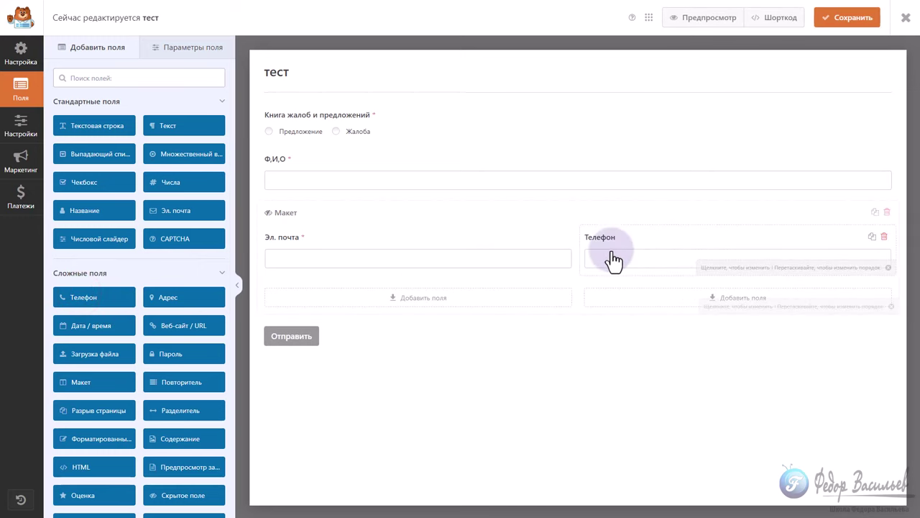
click(616, 240)
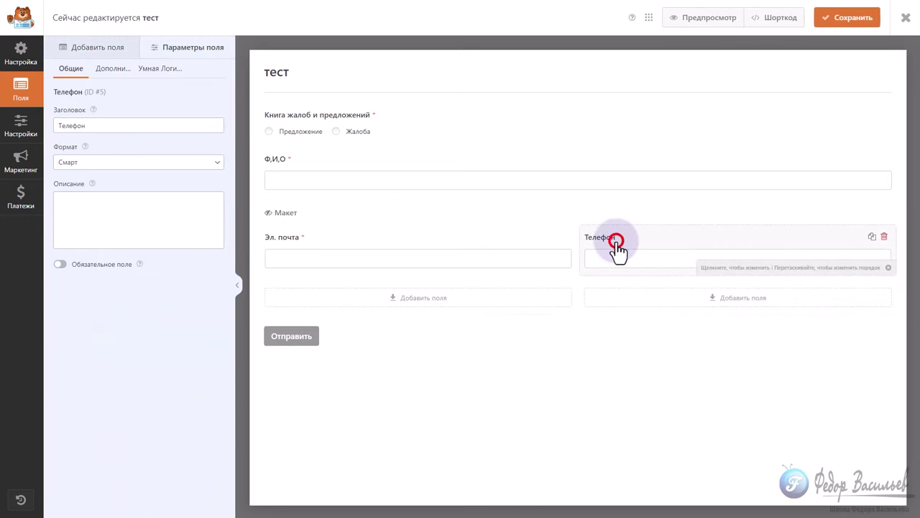
click(60, 264)
Review the available number formats for the "Телефон" field
click(98, 161)
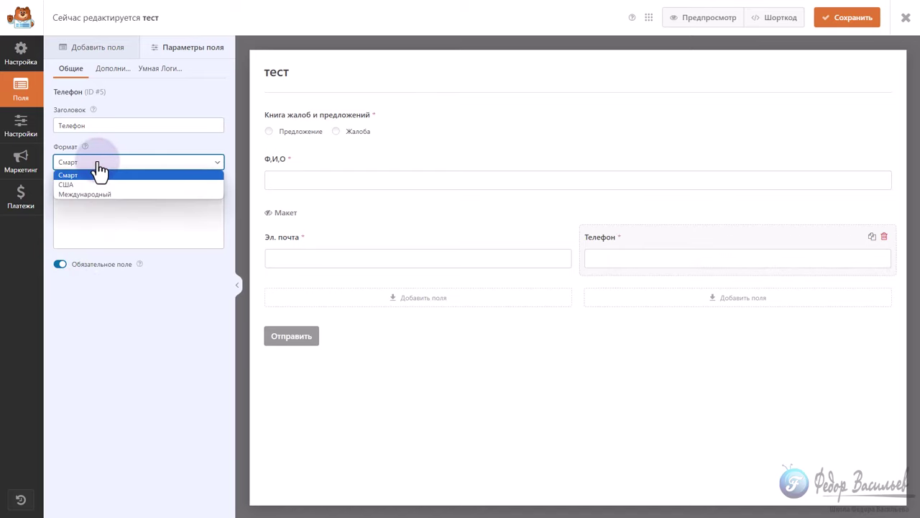
click(98, 162)
click(75, 162)
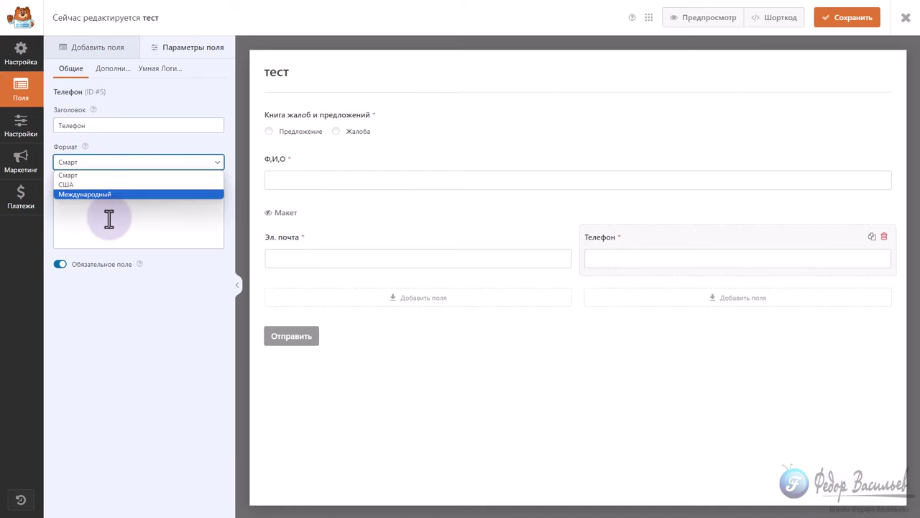
click(138, 145)
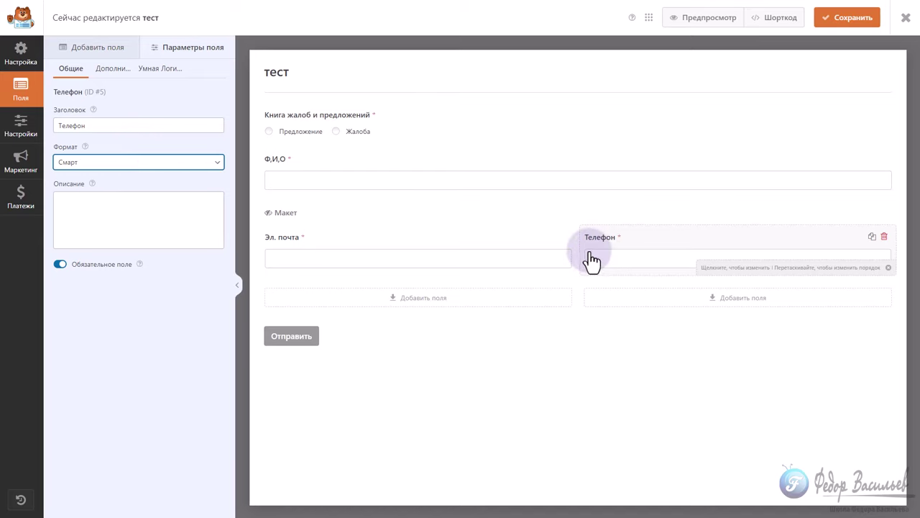
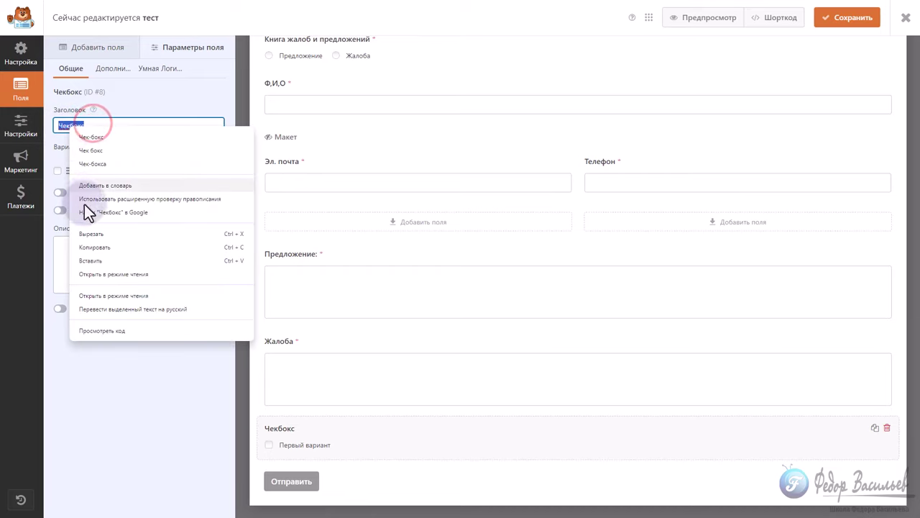
Title the checkbox field "Правила" and make it required with its first choice selected by default
click(97, 259)
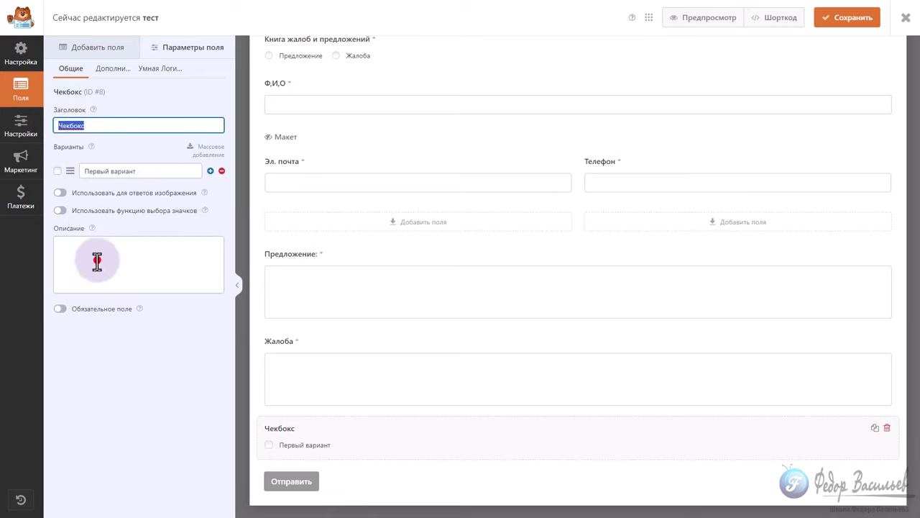
click(57, 171)
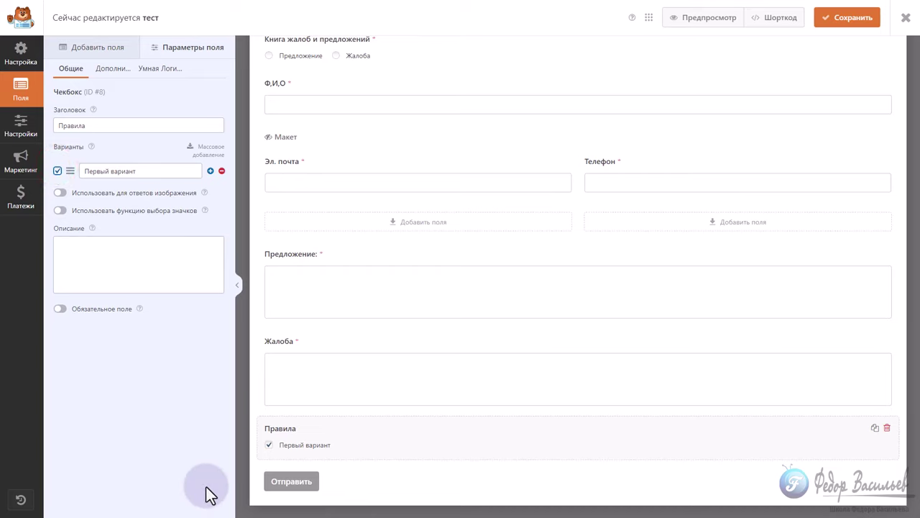
click(266, 448)
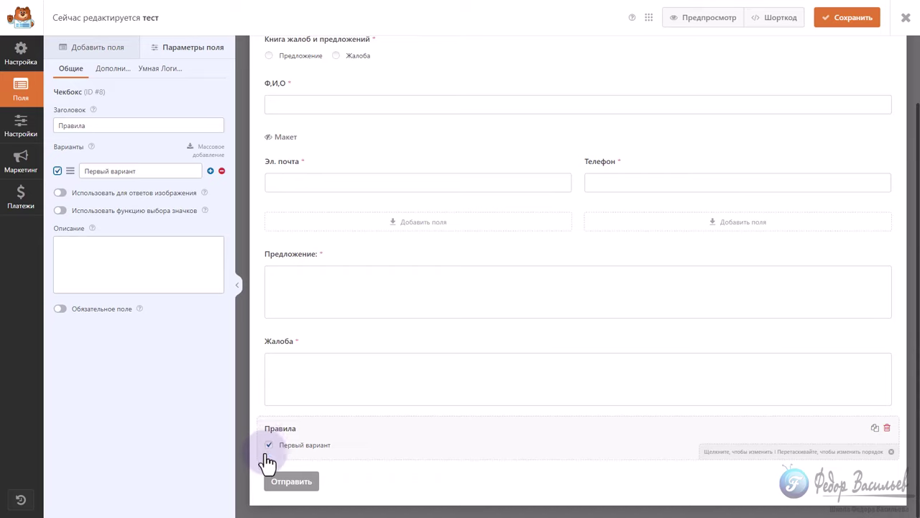
click(331, 444)
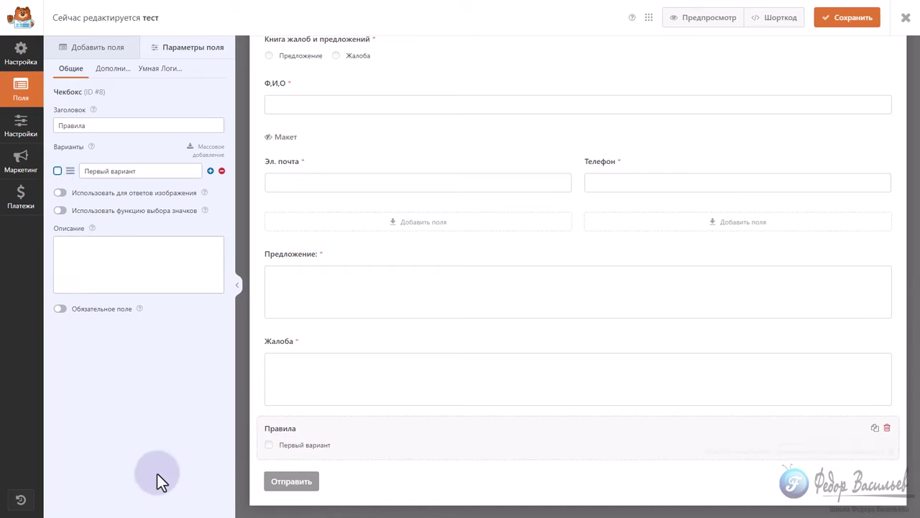
click(61, 308)
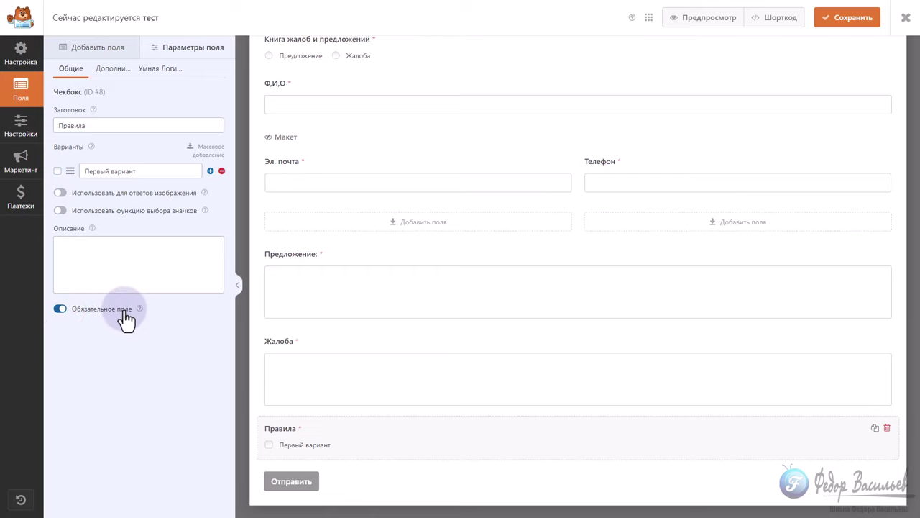
click(58, 171)
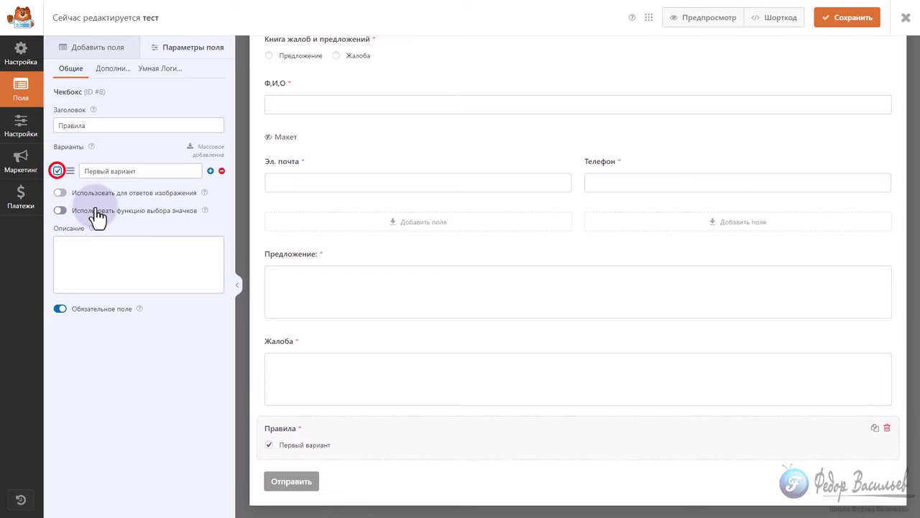
Switch to Notepad and paste the line Политика <a target="_blank" href="" rel="nofollow">конфиденциальности</a>, checking its link attributes
click(125, 173)
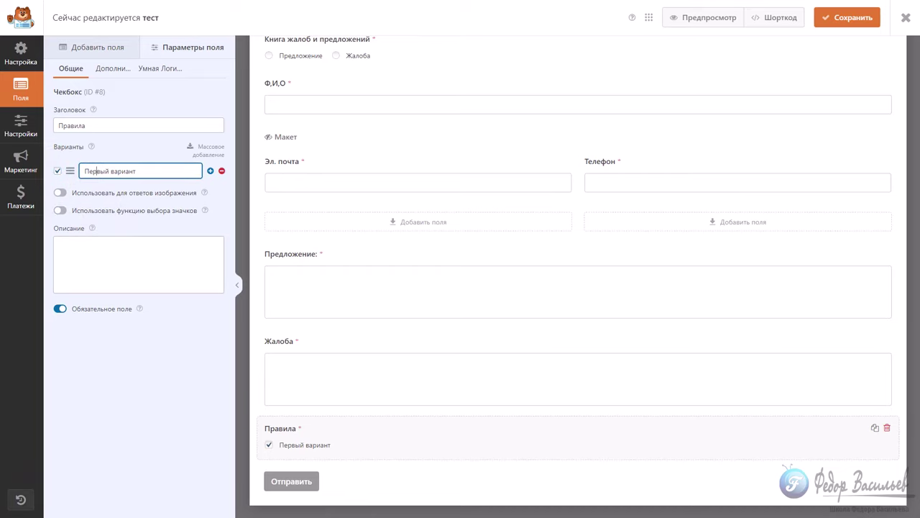
key(alt+Tab)
right_click(359, 283)
click(394, 358)
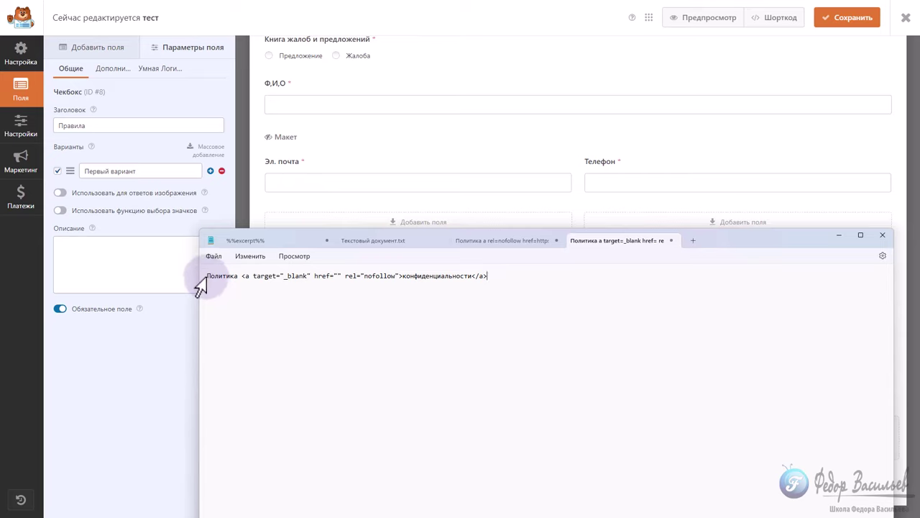
drag(241, 276, 351, 275)
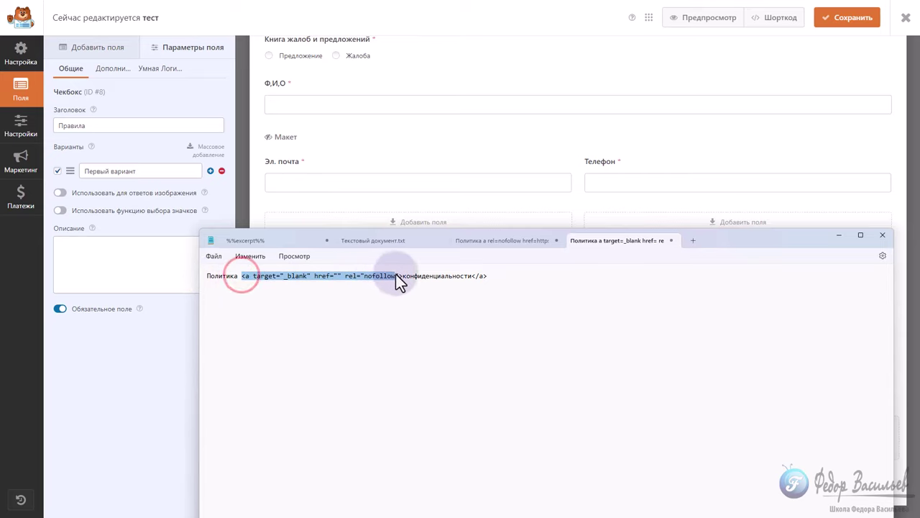
click(310, 279)
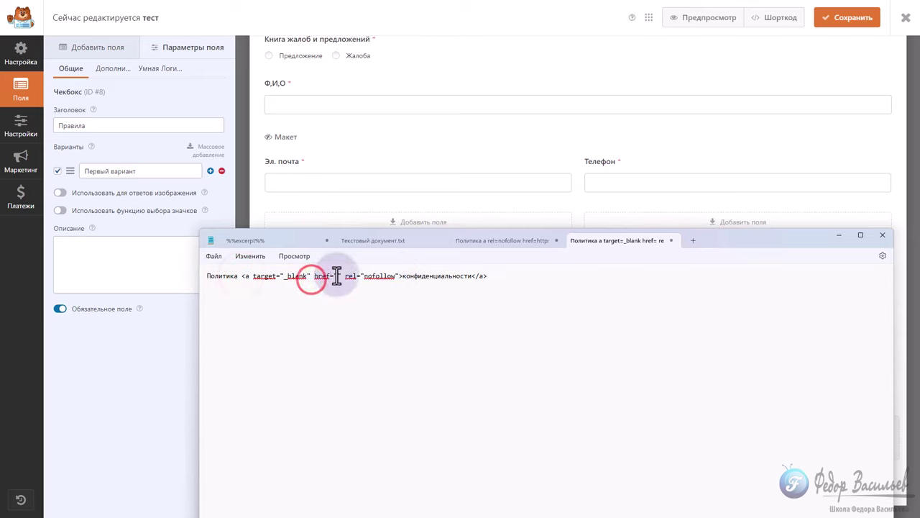
click(337, 275)
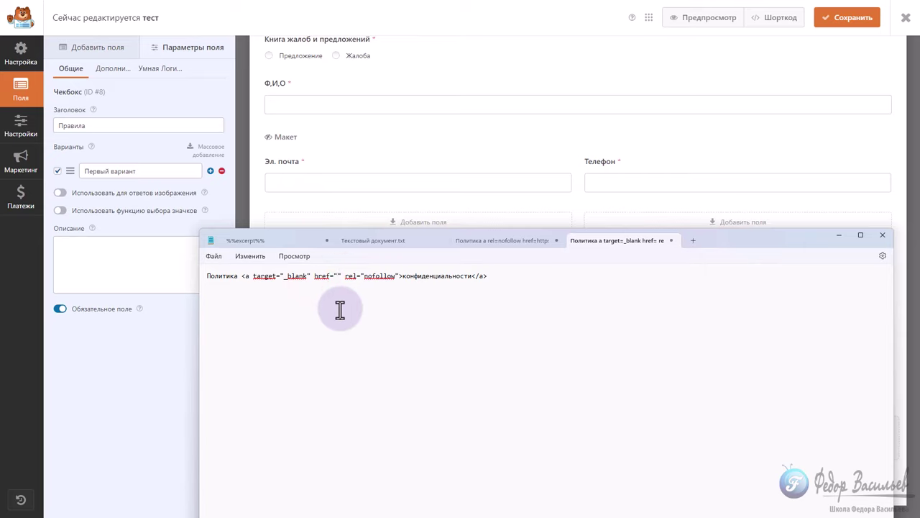
Copy the whole link line from Notepad into the "Правила" field's first choice in the form builder and save the form
drag(401, 276, 190, 276)
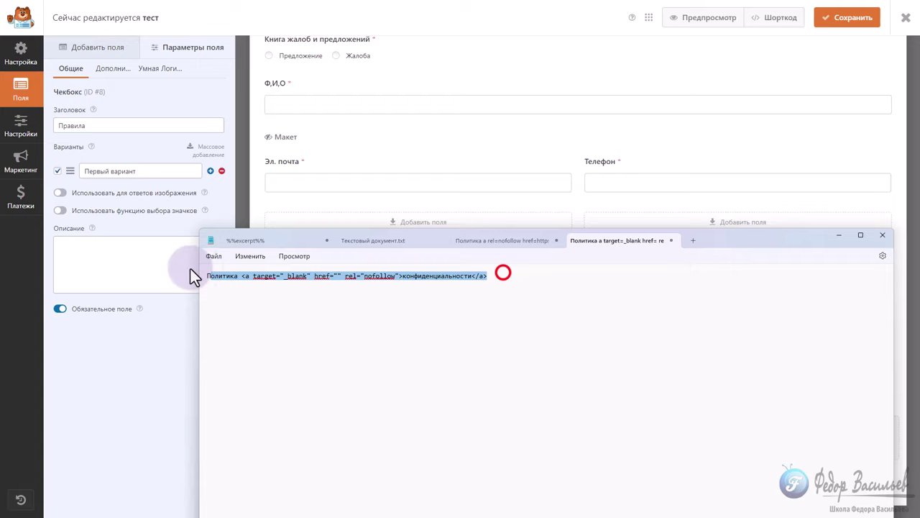
right_click(232, 279)
click(280, 330)
click(839, 234)
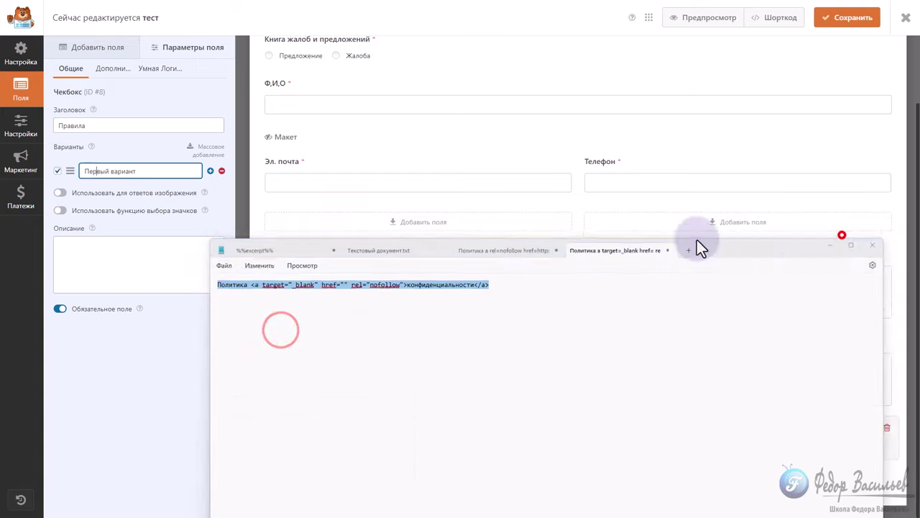
right_click(100, 170)
click(111, 257)
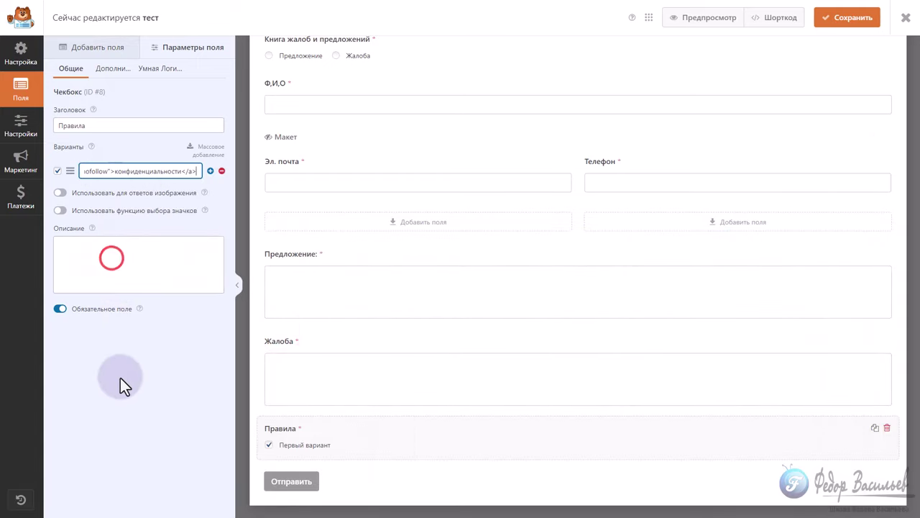
click(115, 243)
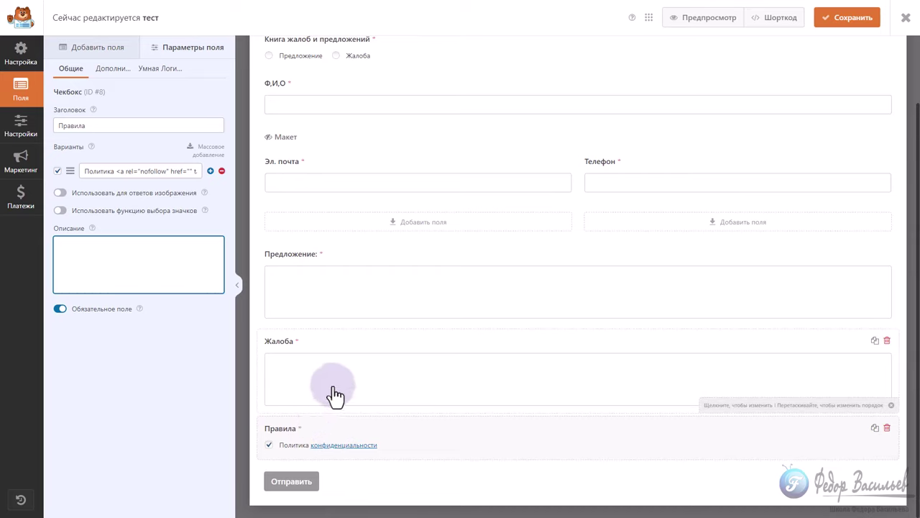
click(848, 23)
click(850, 29)
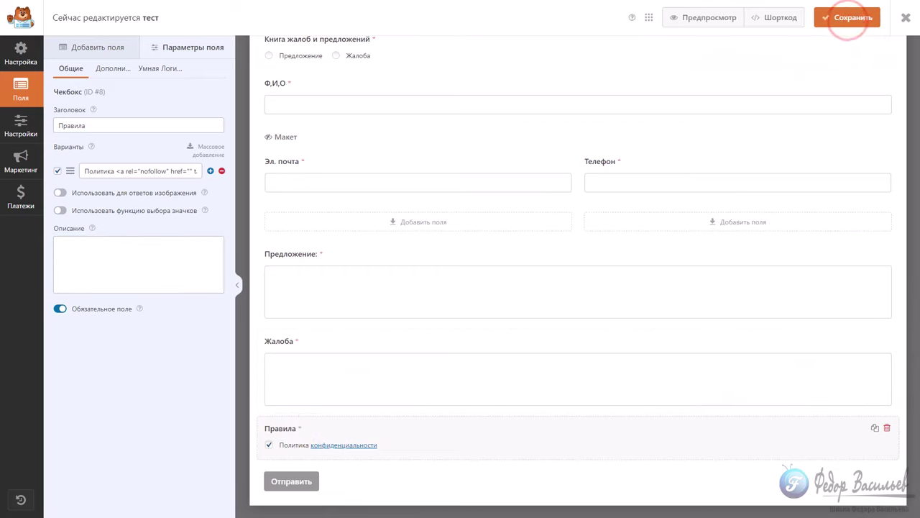
Enable conditional logic on the "Предложение:" text field with the show action
scroll(417, 369, up, 1)
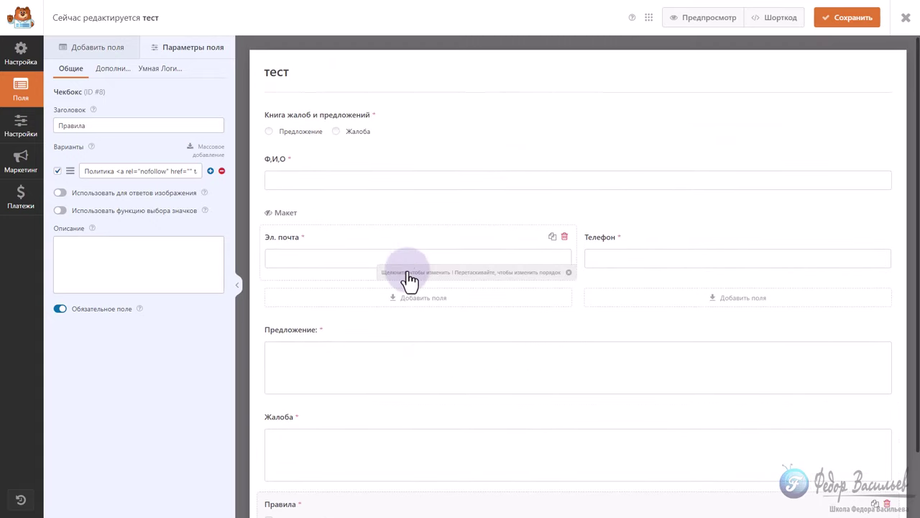
scroll(288, 331, down, 1)
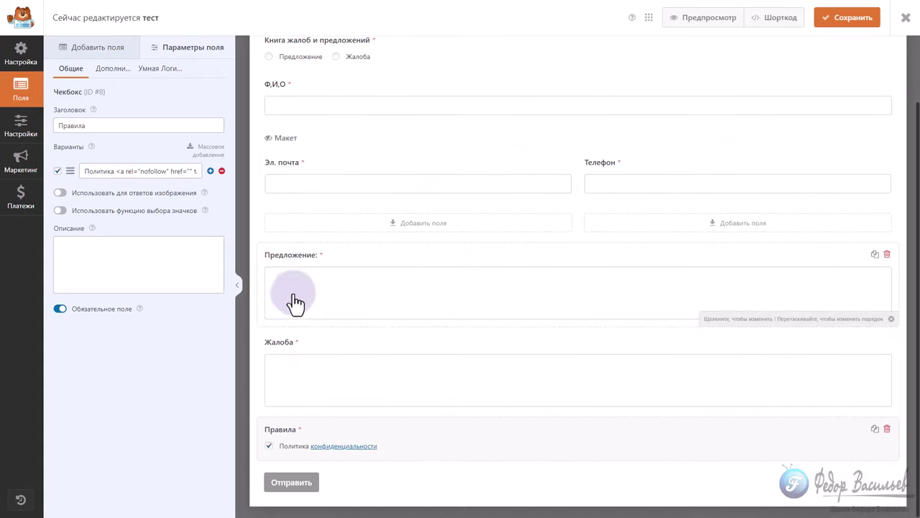
scroll(309, 338, up, 1)
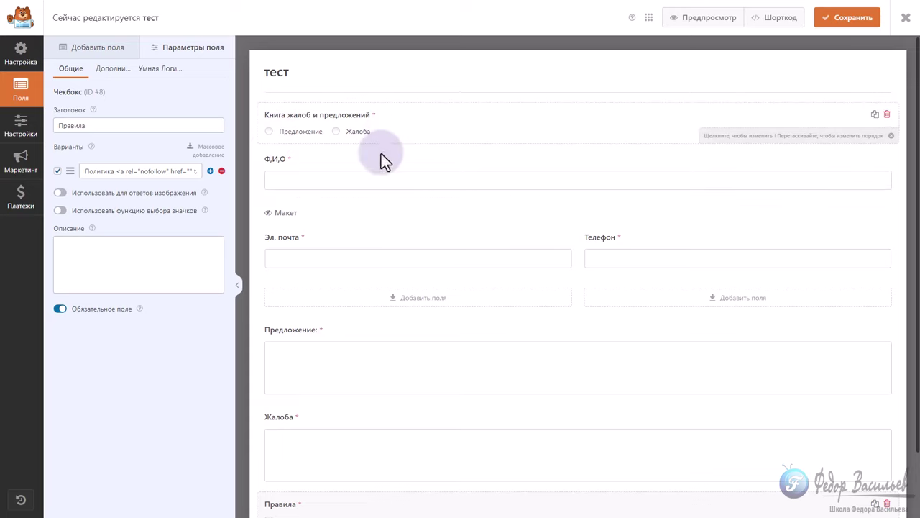
click(299, 347)
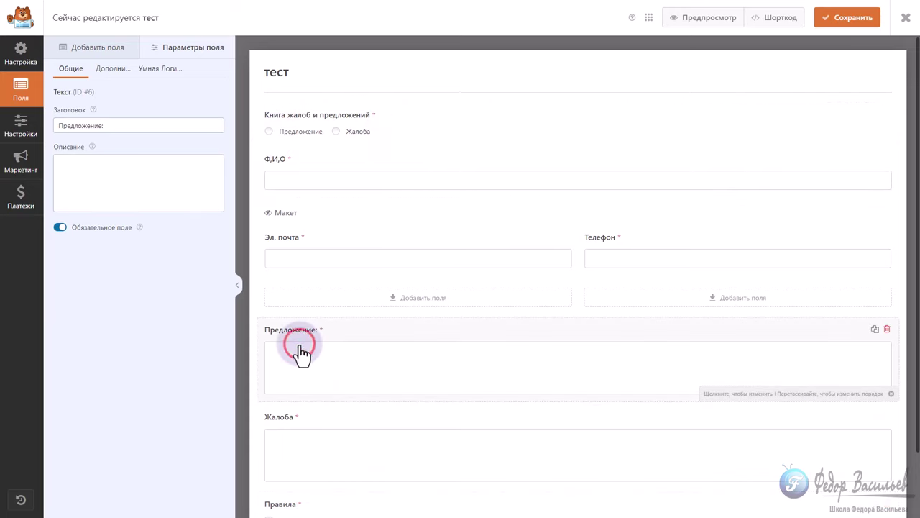
click(160, 69)
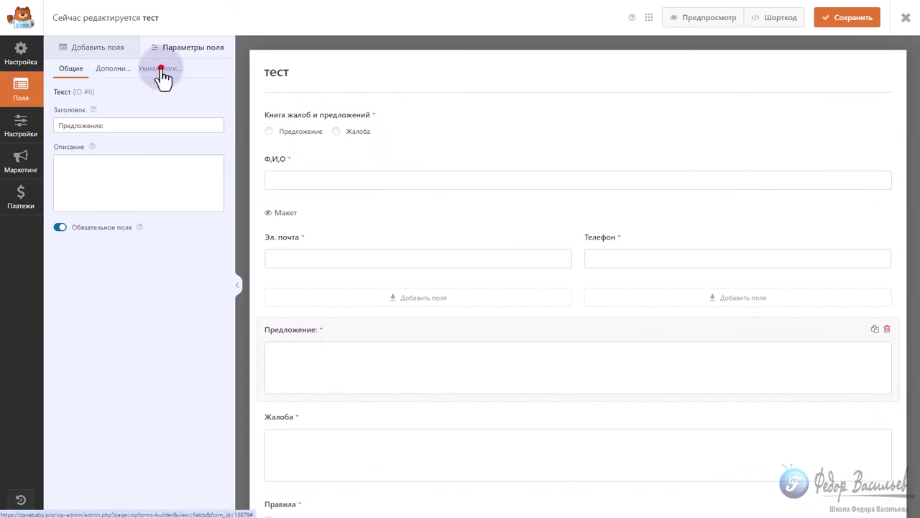
click(60, 110)
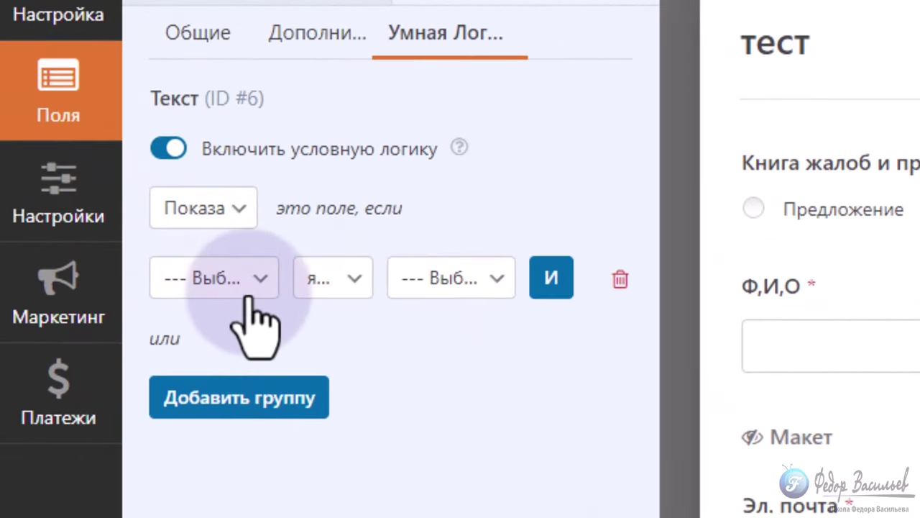
click(236, 209)
click(236, 212)
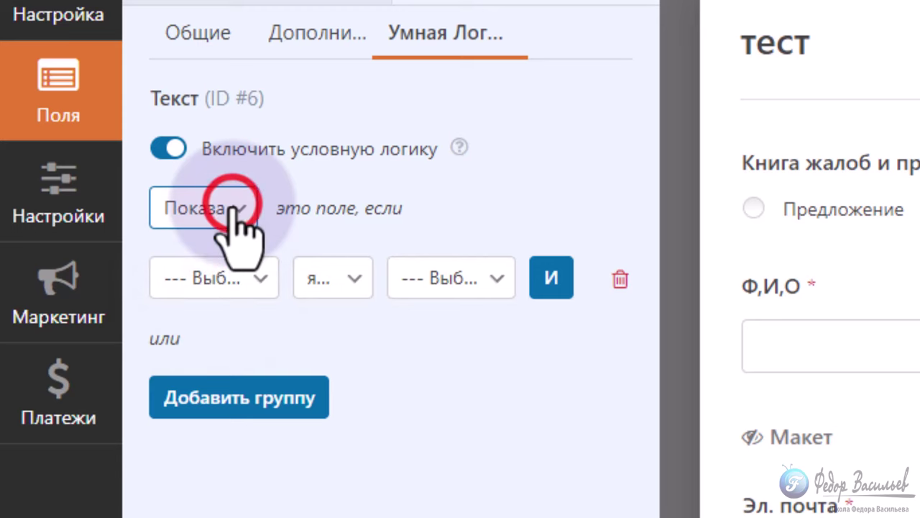
Set the display rule to "Книга жалоб и предложений" "является" "Предложение"
click(251, 277)
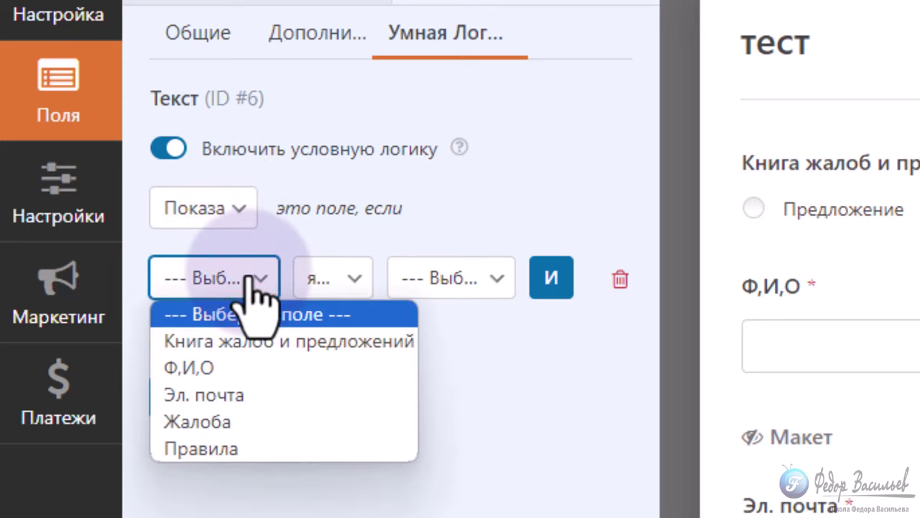
click(335, 343)
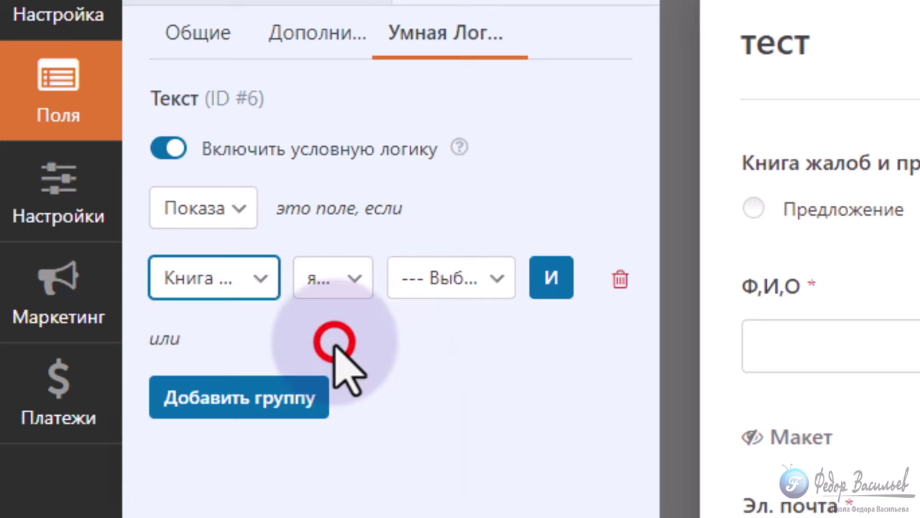
click(343, 281)
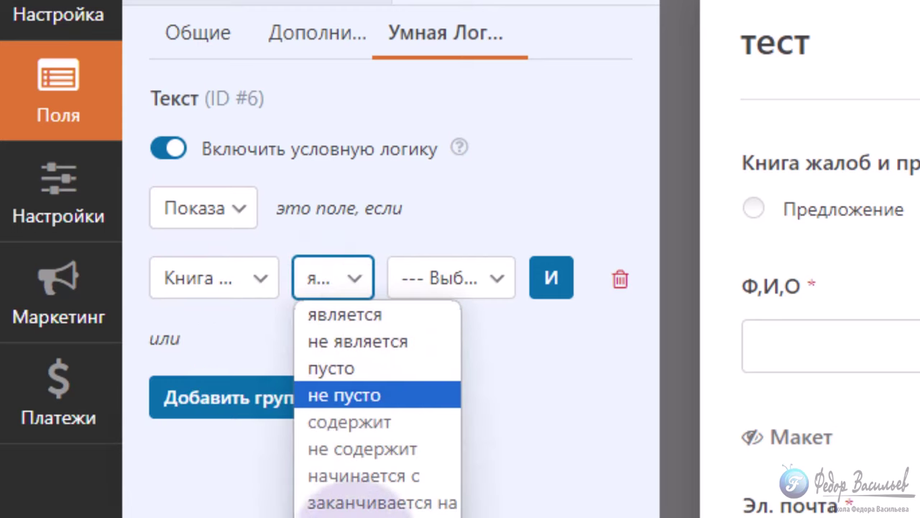
click(345, 314)
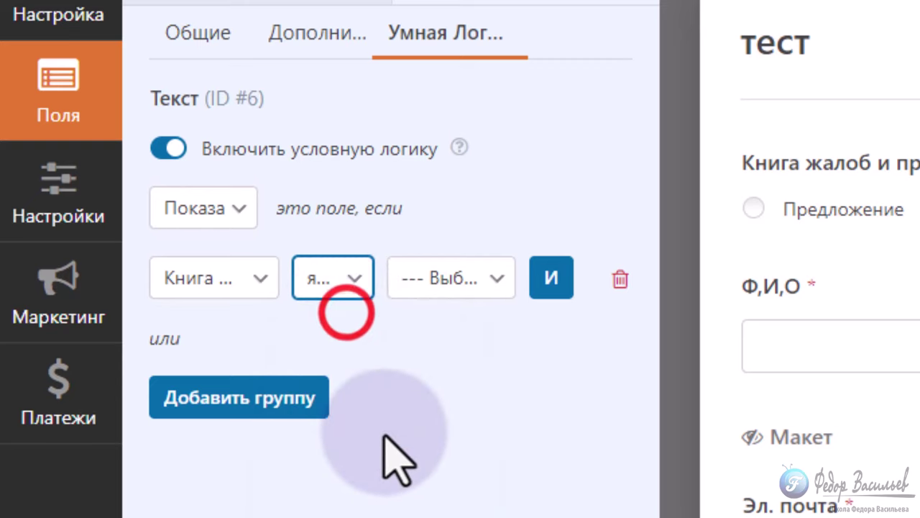
click(458, 278)
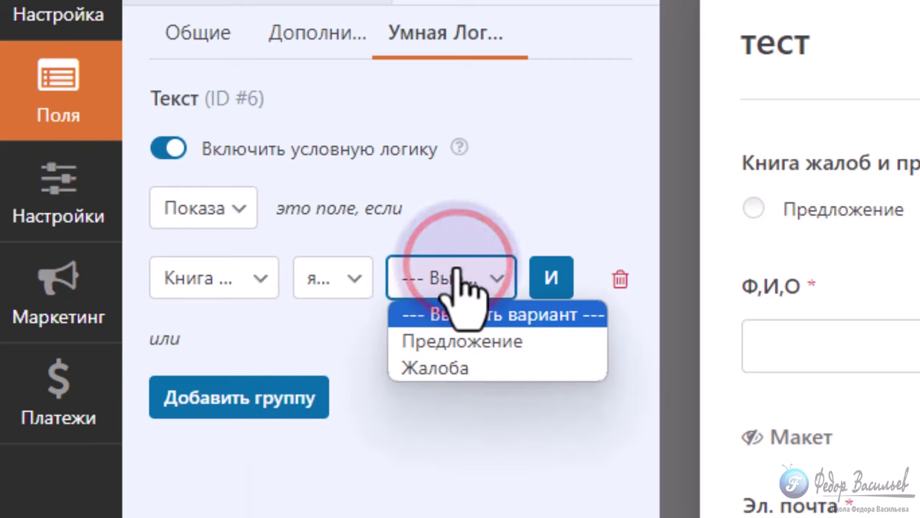
click(453, 343)
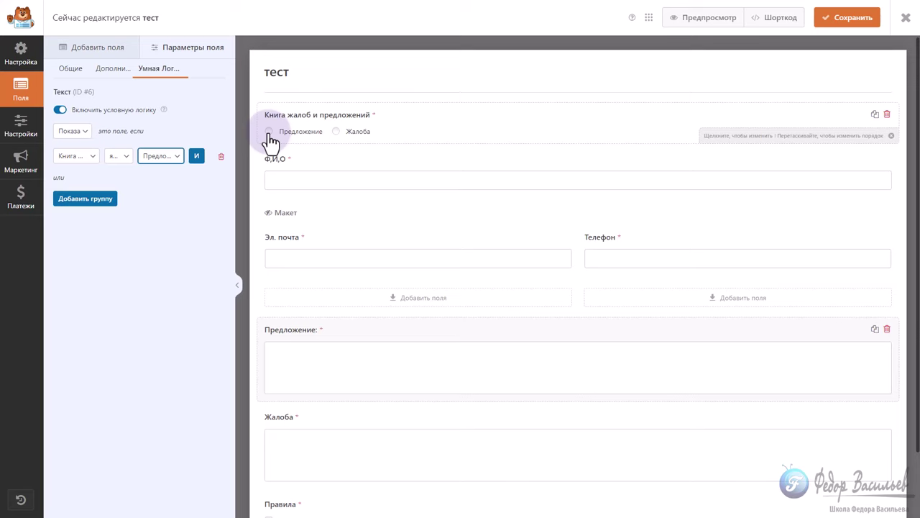
Enable conditional logic on the "Жалоба" text field with the show action
scroll(270, 230, down, 1)
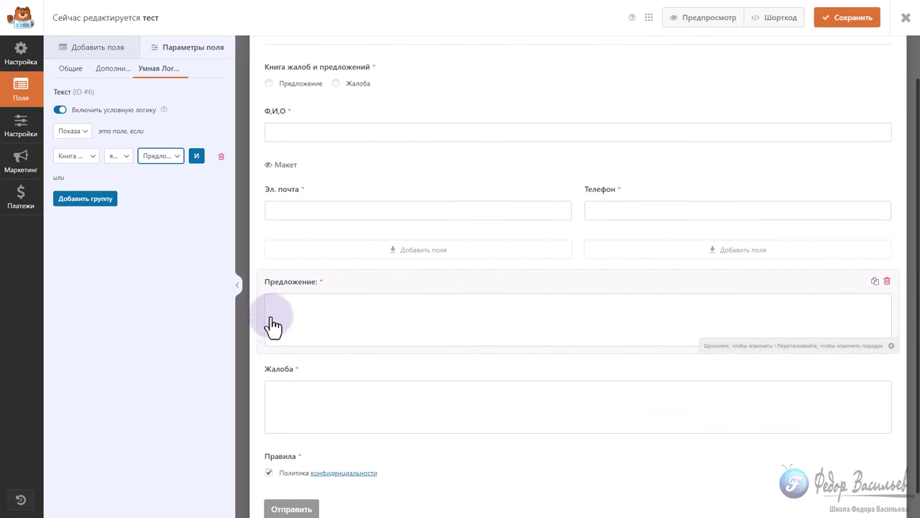
scroll(324, 318, up, 1)
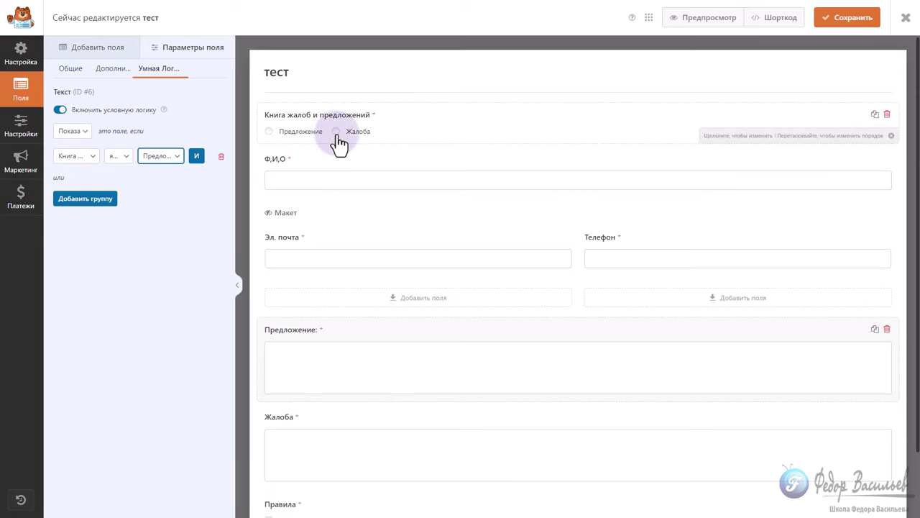
scroll(338, 144, down, 2)
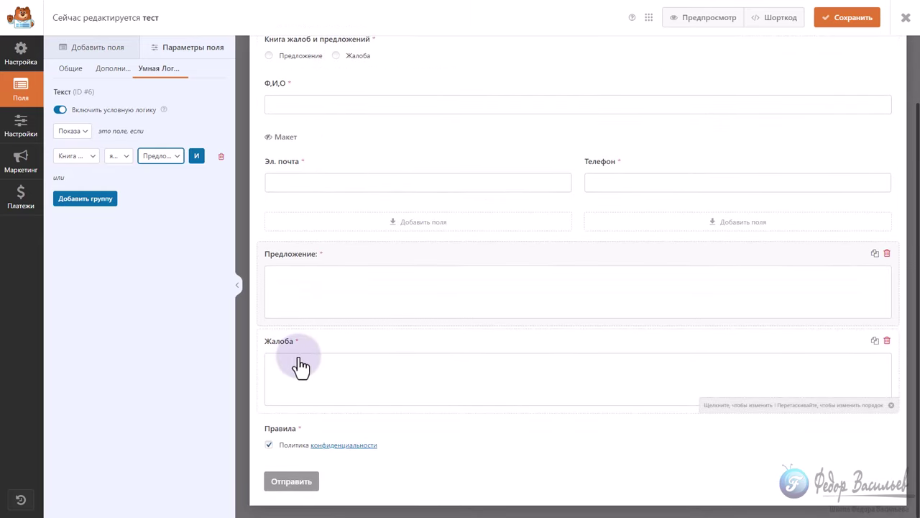
scroll(374, 377, up, 2)
scroll(374, 377, down, 2)
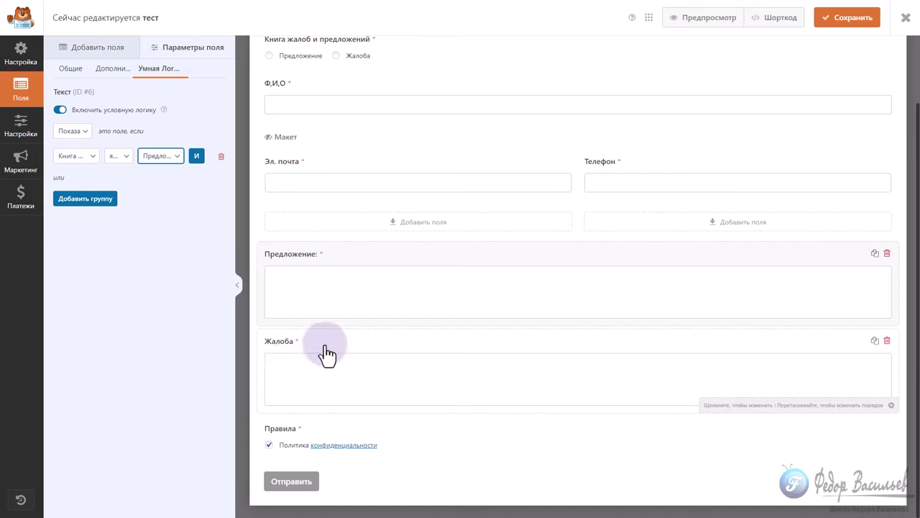
click(327, 351)
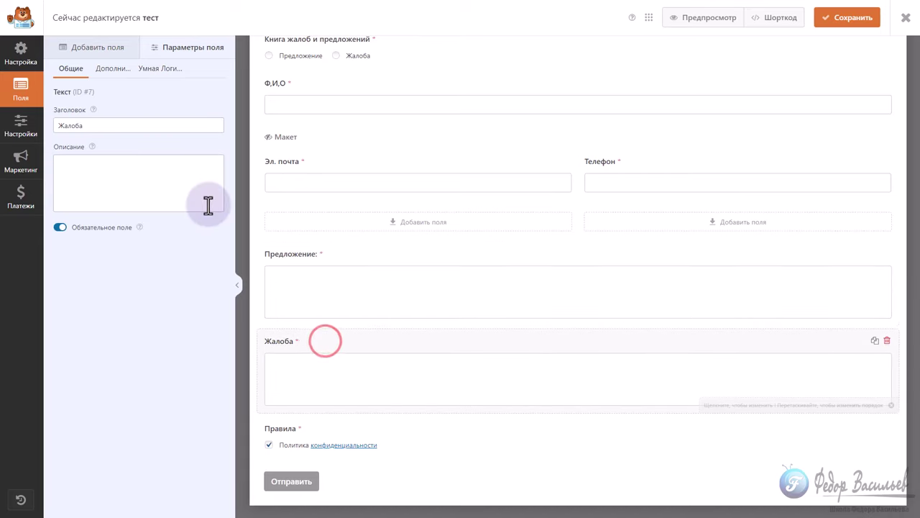
click(156, 70)
click(60, 109)
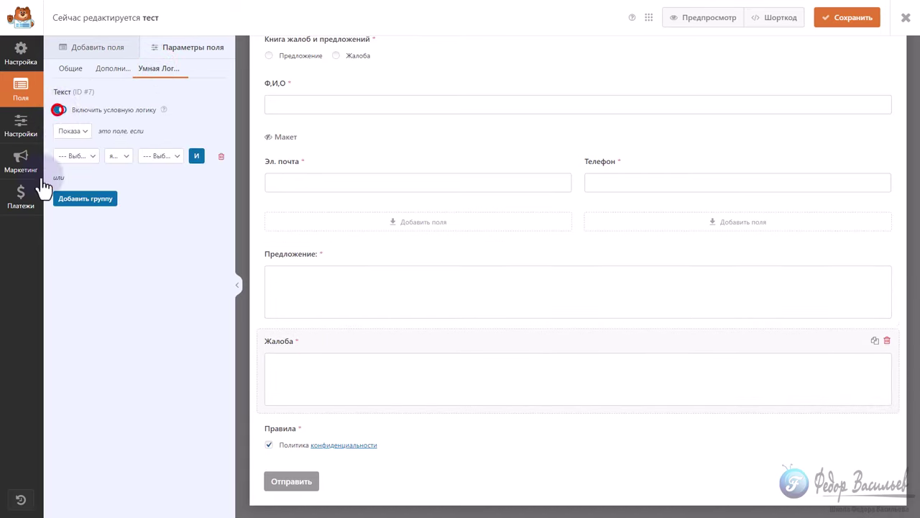
click(82, 130)
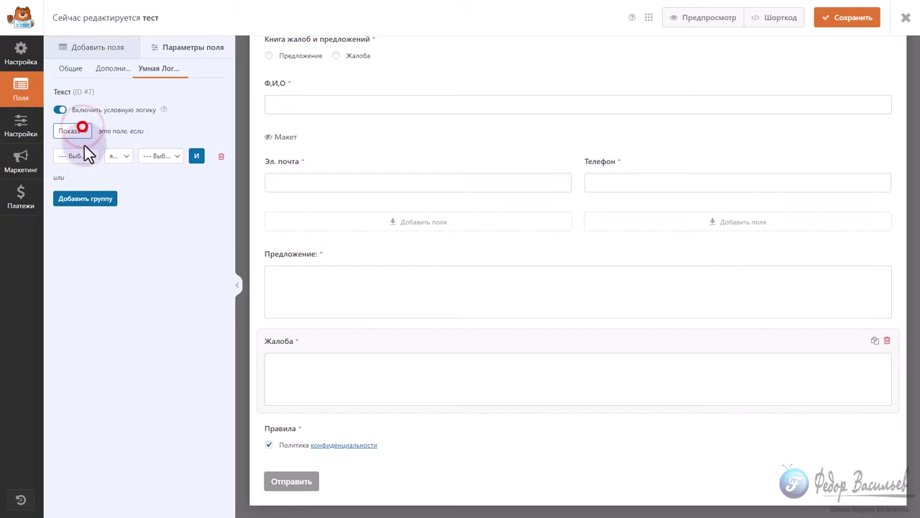
Set the "Жалоба" field's display rule to "Книга жалоб и предложений" "является" "Жалоба" and save the form
click(87, 155)
click(91, 180)
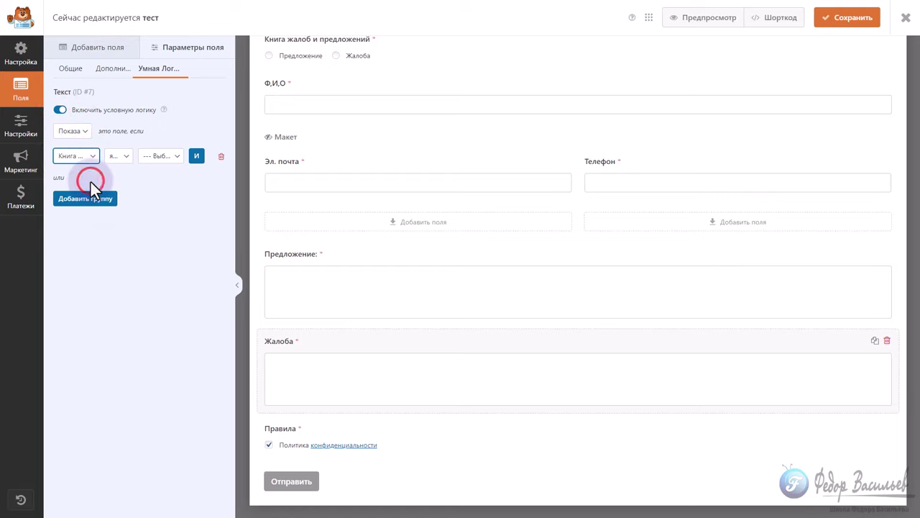
click(124, 156)
click(127, 161)
click(153, 157)
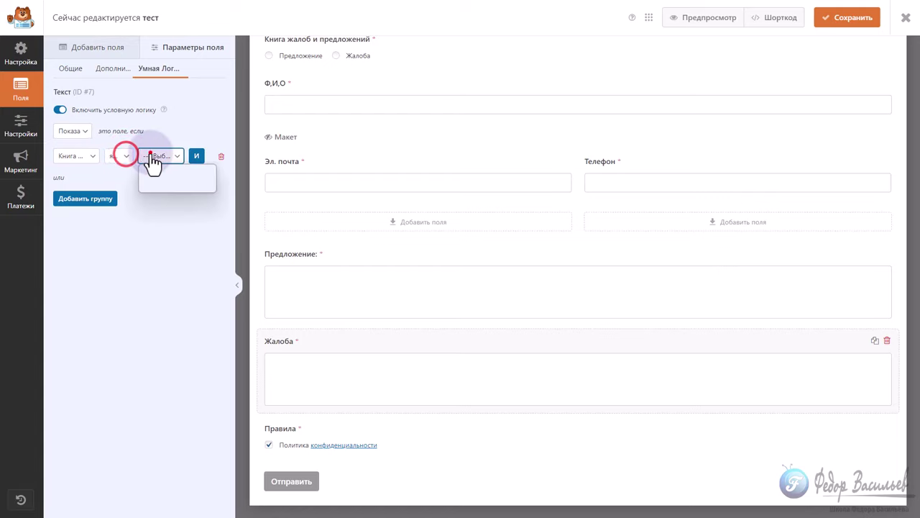
click(151, 187)
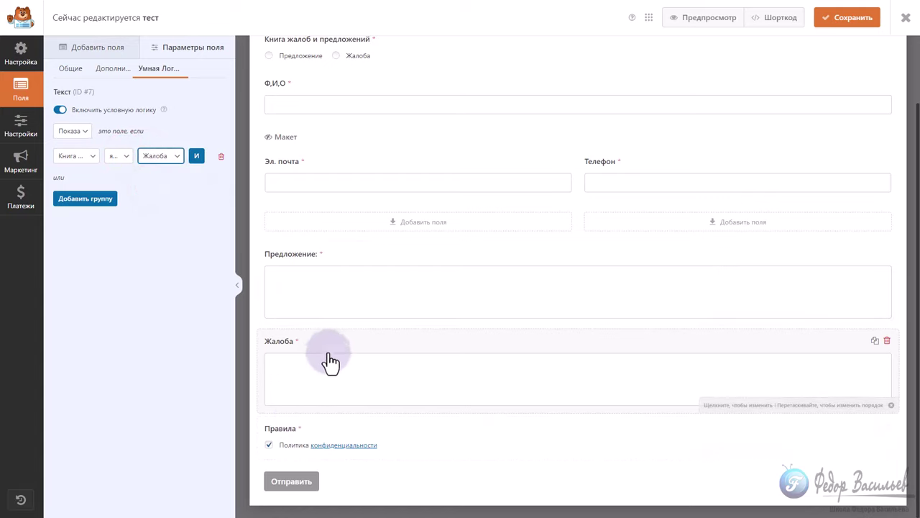
scroll(319, 298, up, 1)
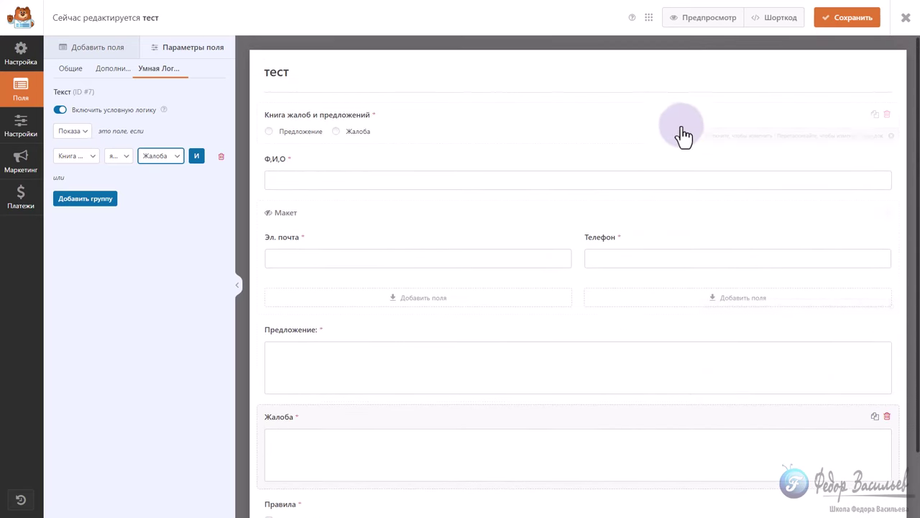
click(827, 18)
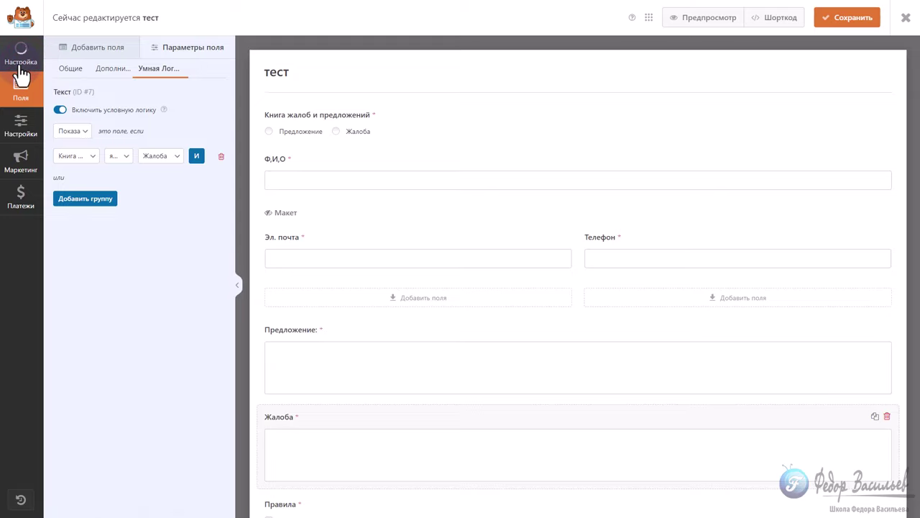
Look through the builder's form templates, marketing integrations and payment integrations
scroll(253, 234, down, 4)
scroll(180, 202, up, 4)
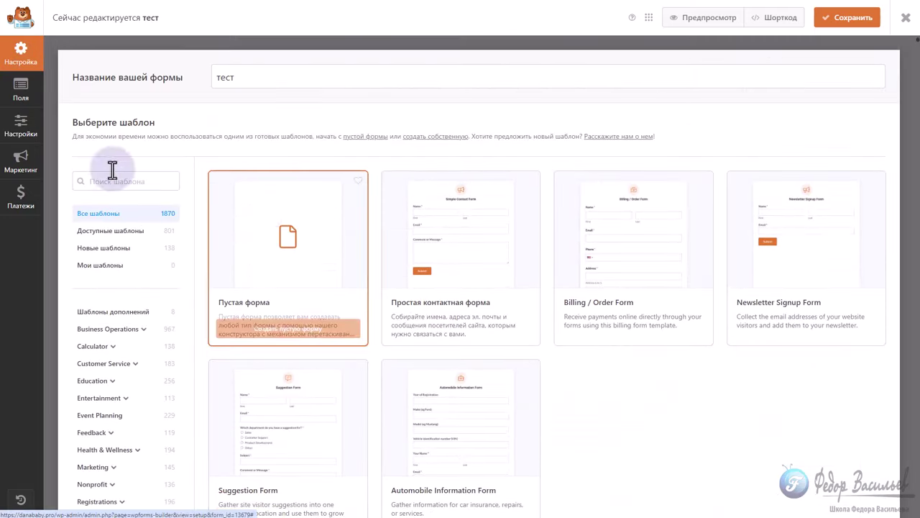
click(29, 101)
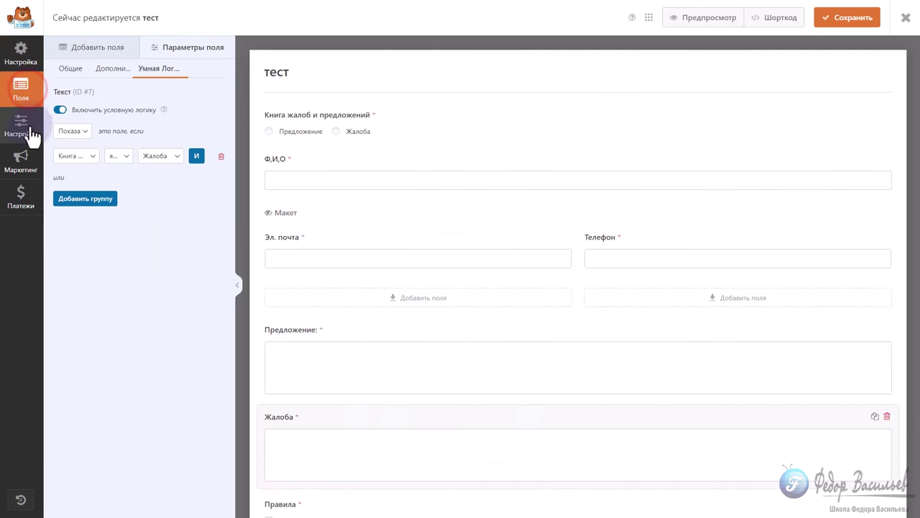
click(25, 137)
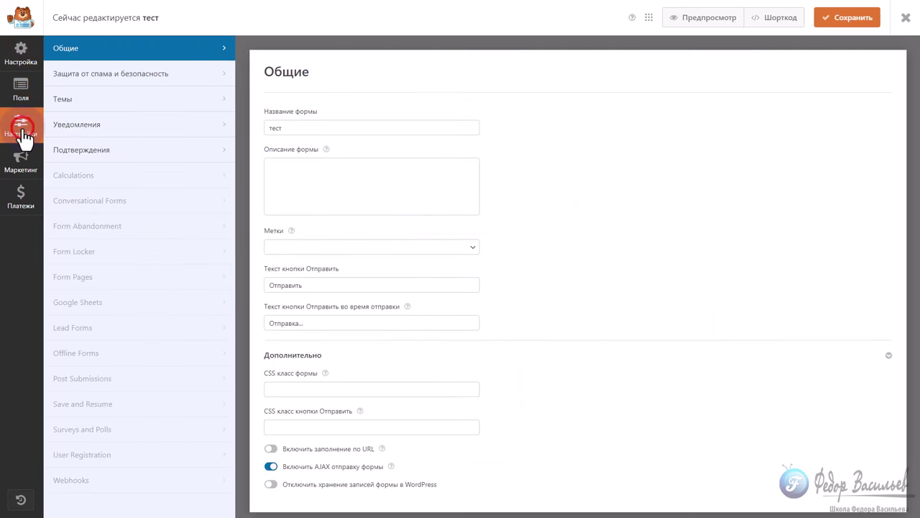
click(21, 163)
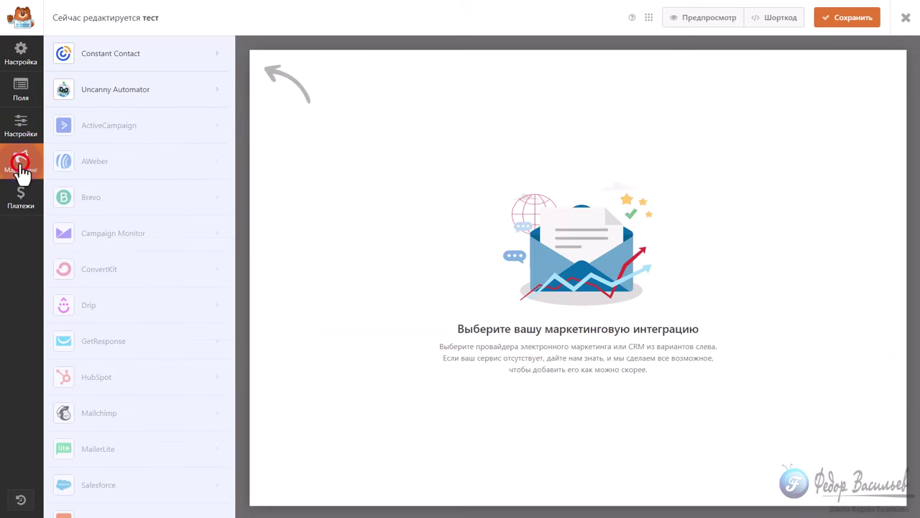
scroll(92, 331, down, 1)
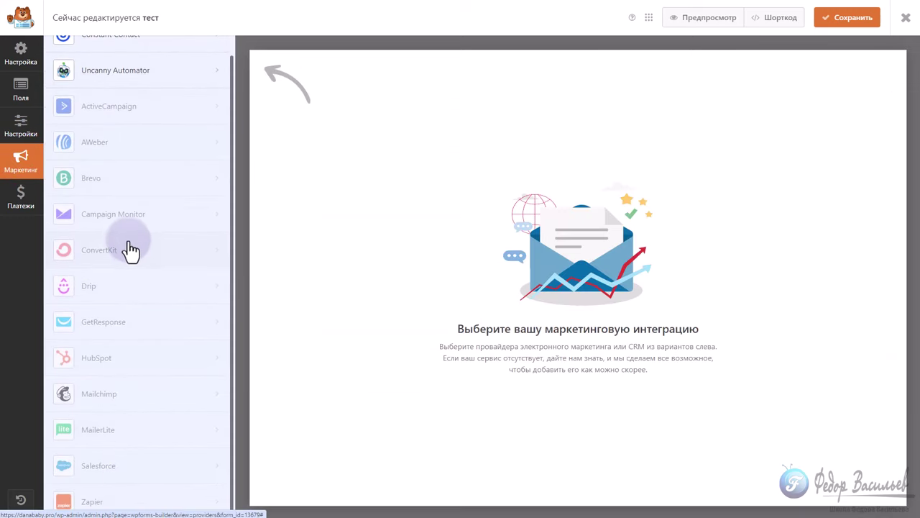
scroll(127, 249, up, 1)
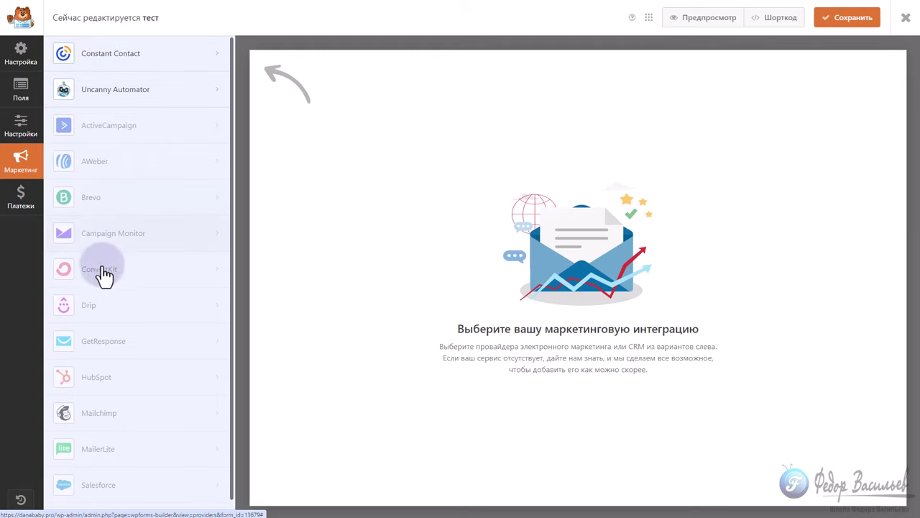
scroll(115, 378, down, 1)
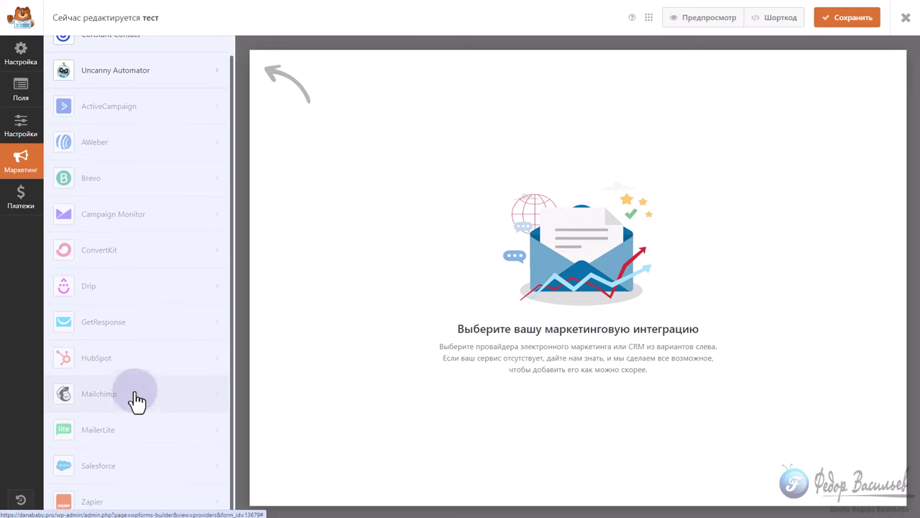
scroll(134, 388, up, 1)
click(22, 200)
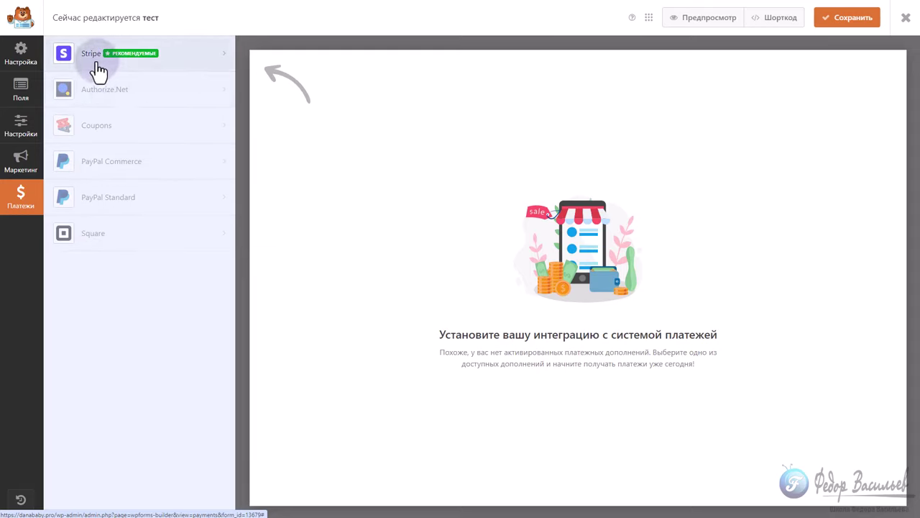
click(19, 167)
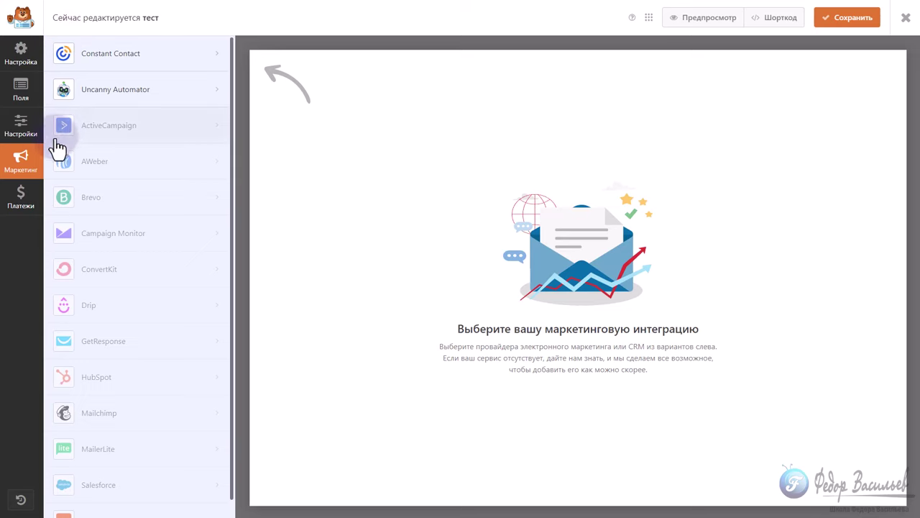
Review the form's general settings, including its name, description, submit button texts and additional options
click(22, 131)
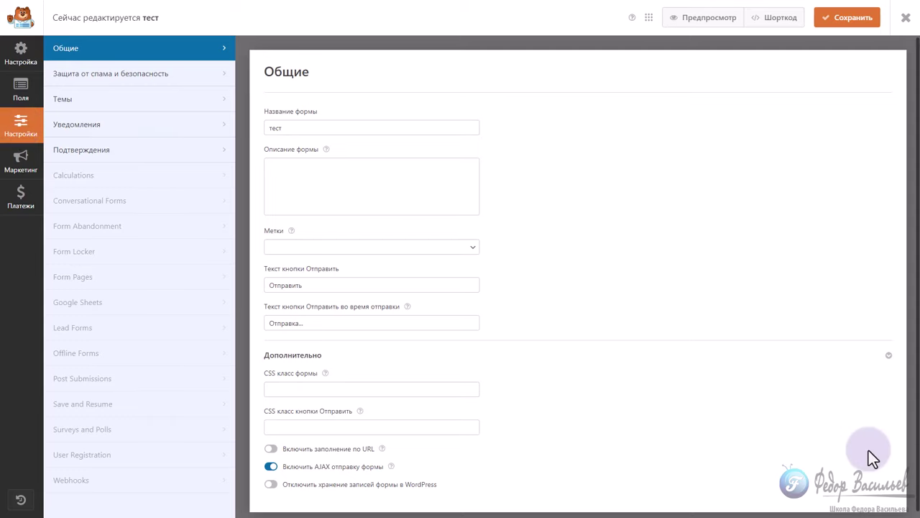
click(289, 128)
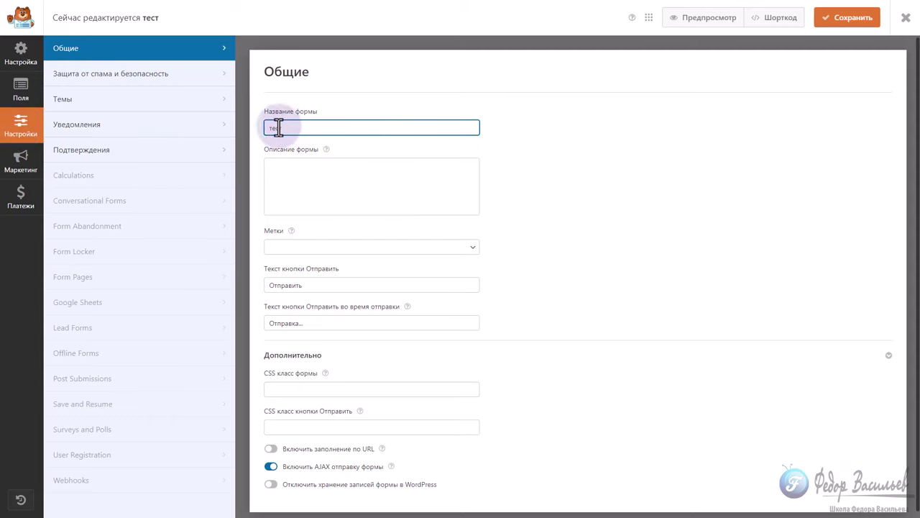
click(307, 185)
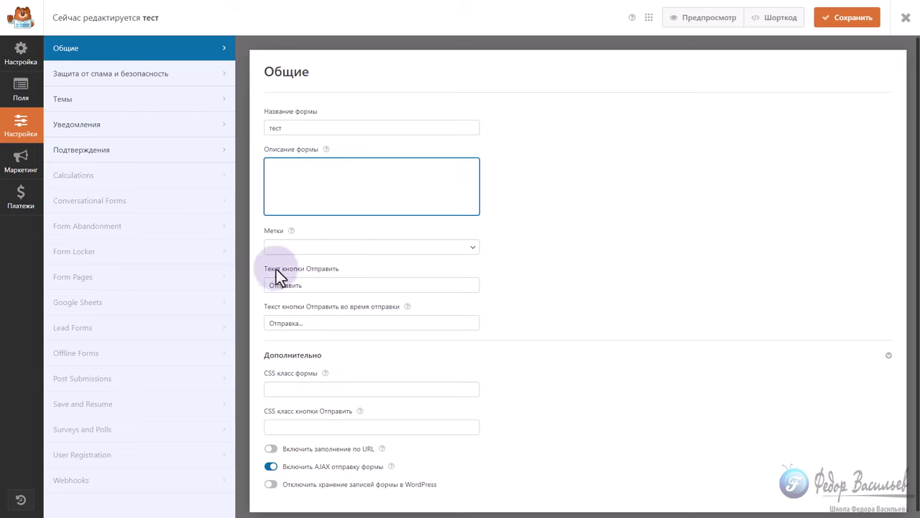
click(326, 284)
drag(326, 284, 267, 287)
click(319, 322)
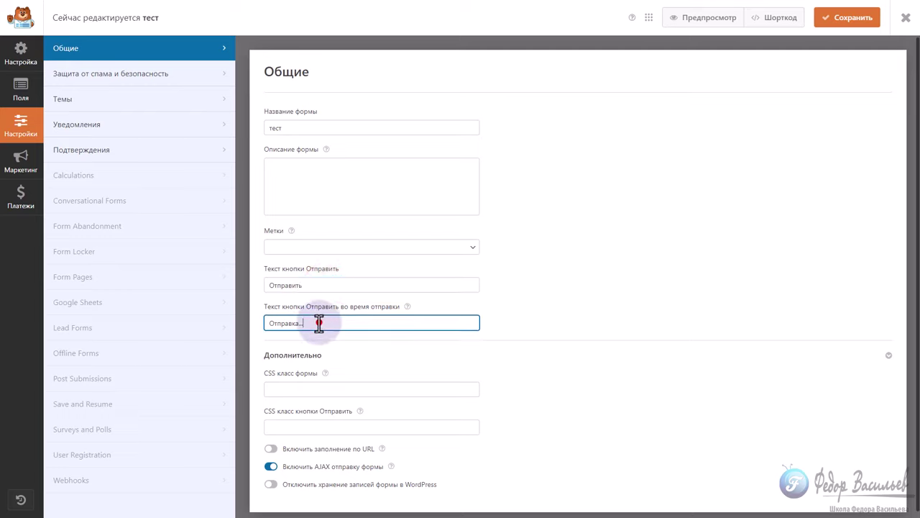
drag(323, 322, 266, 323)
scroll(382, 362, down, 1)
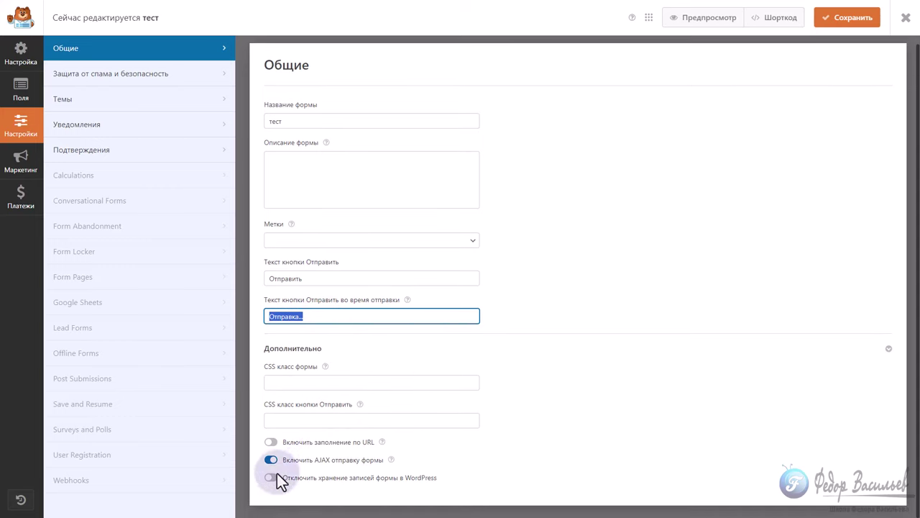
scroll(302, 288, up, 1)
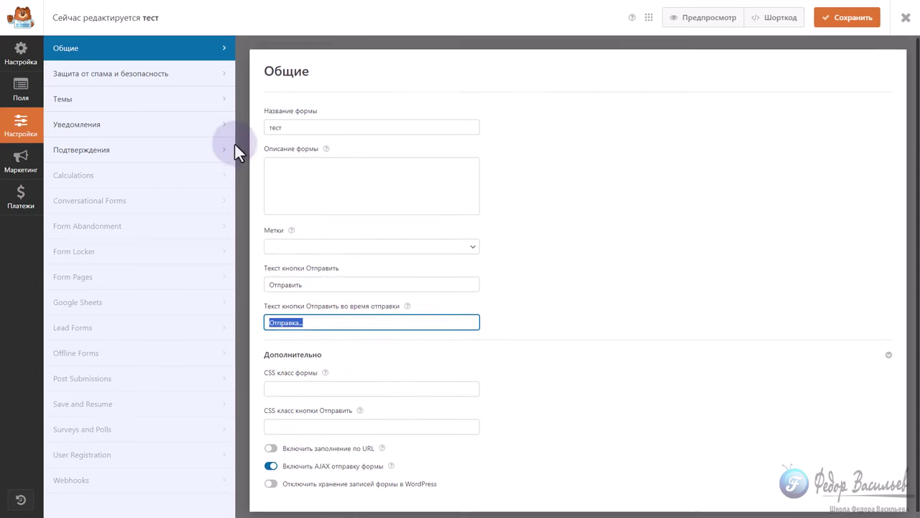
Examine the form's spam protection, themes, notification and confirmation settings, including the default confirmation message
click(121, 79)
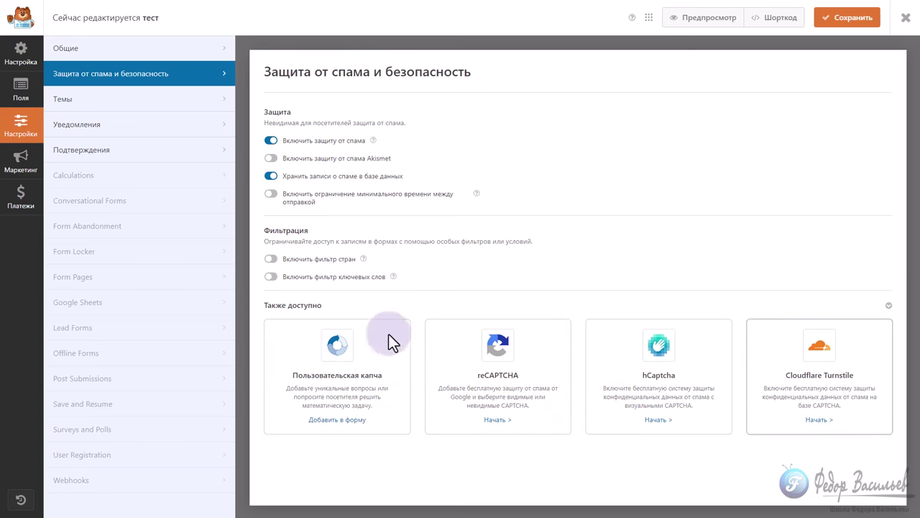
click(72, 99)
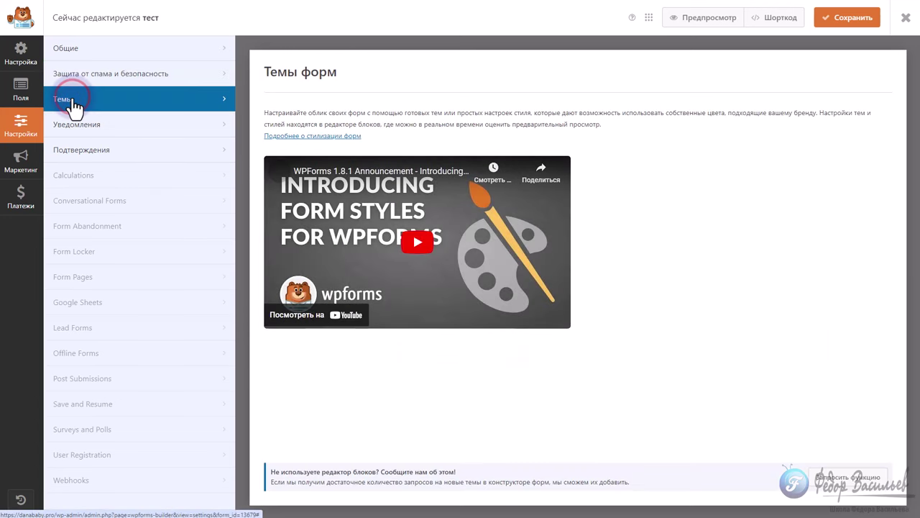
click(74, 126)
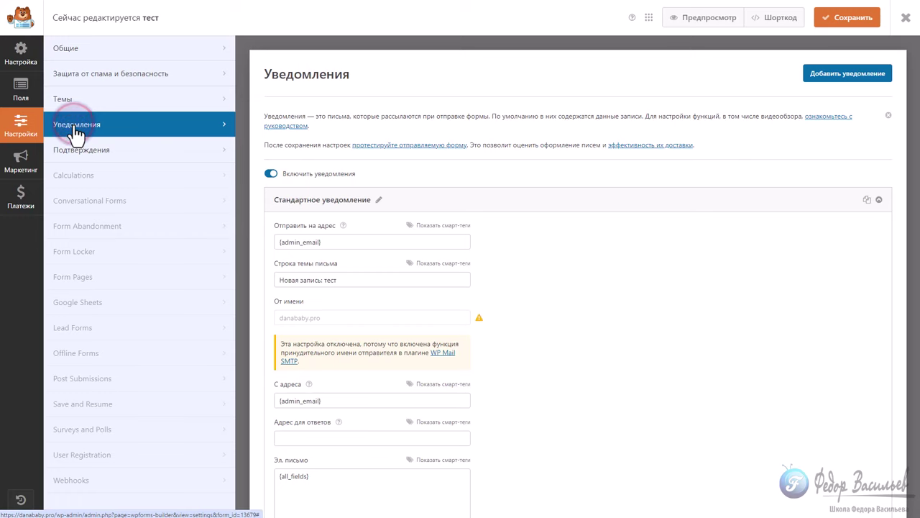
click(85, 151)
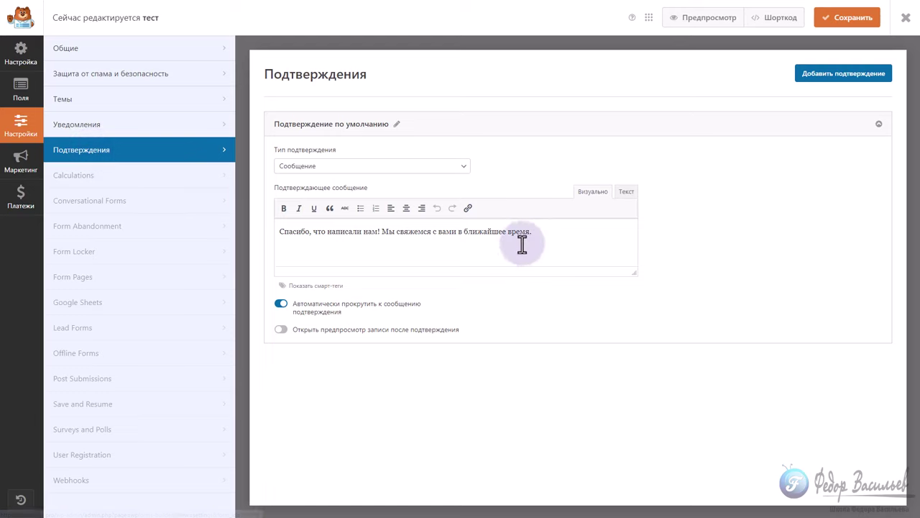
drag(556, 240, 267, 233)
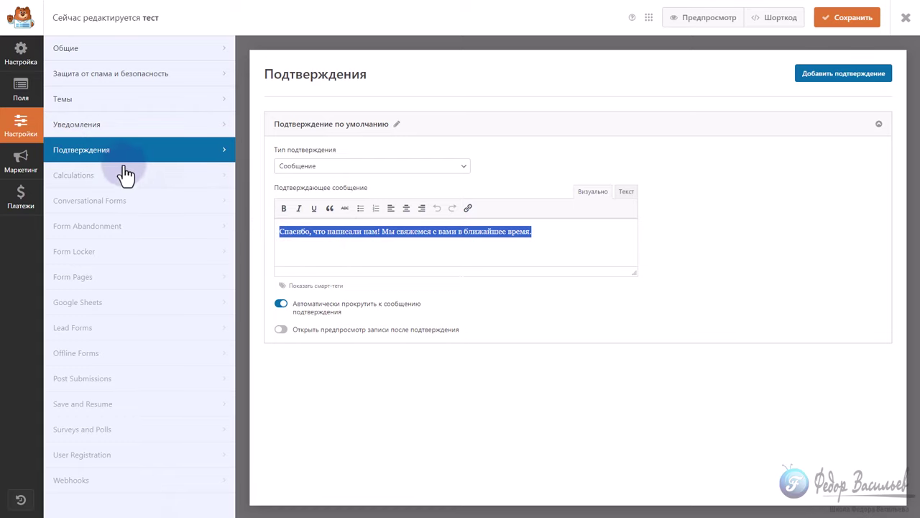
Return to the notification settings and collapse the "Стандартное уведомление" block
click(78, 127)
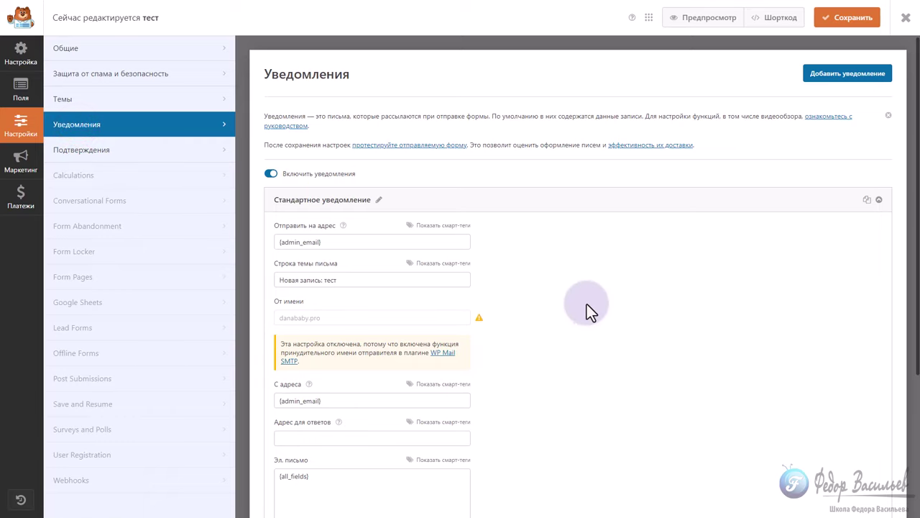
click(879, 201)
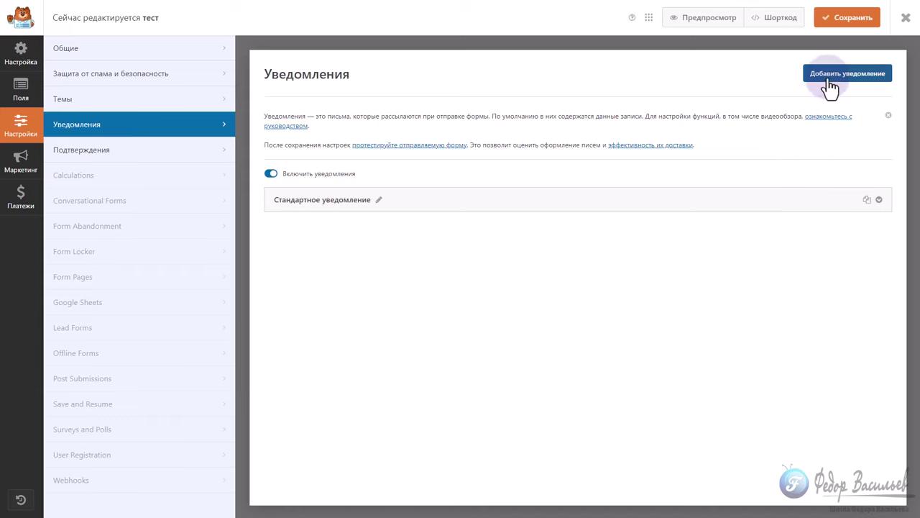
click(442, 203)
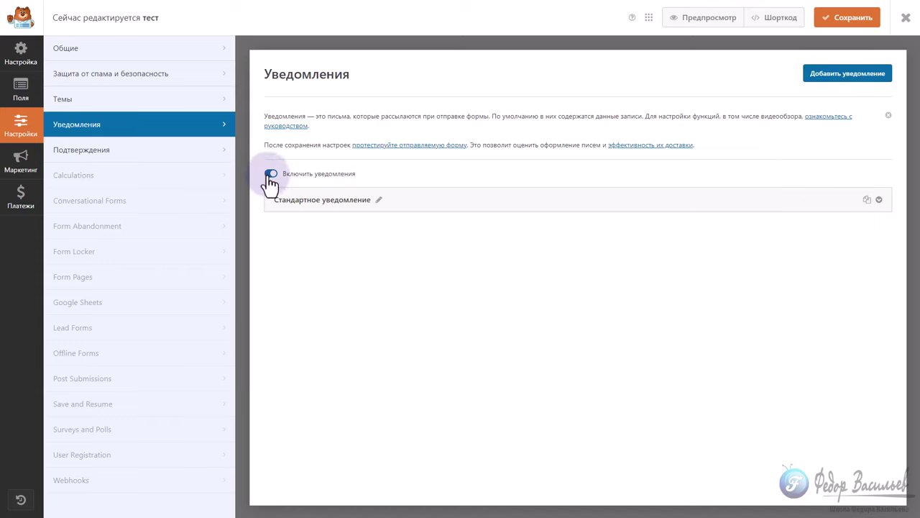
Expand the "Стандартное уведомление" block and examine its settings, including the WP Mail SMTP notice under the sender name
click(879, 200)
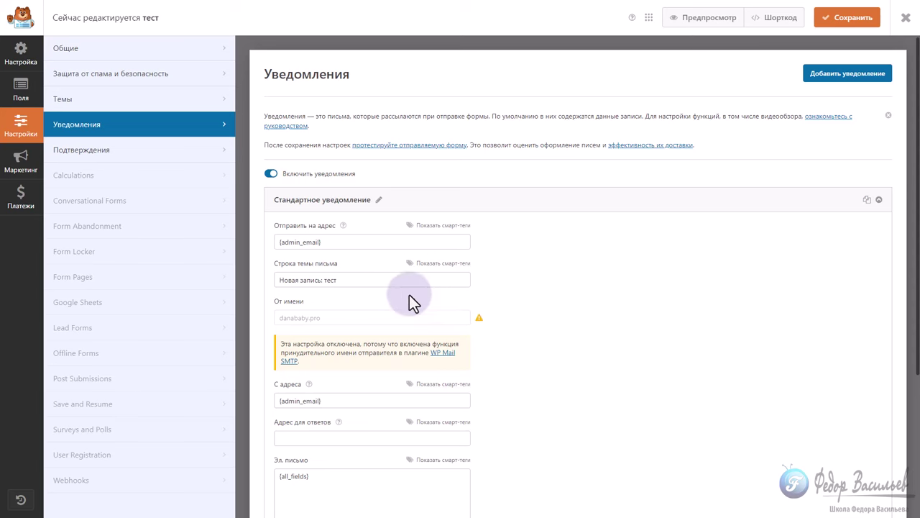
scroll(406, 296, down, 3)
scroll(405, 299, up, 3)
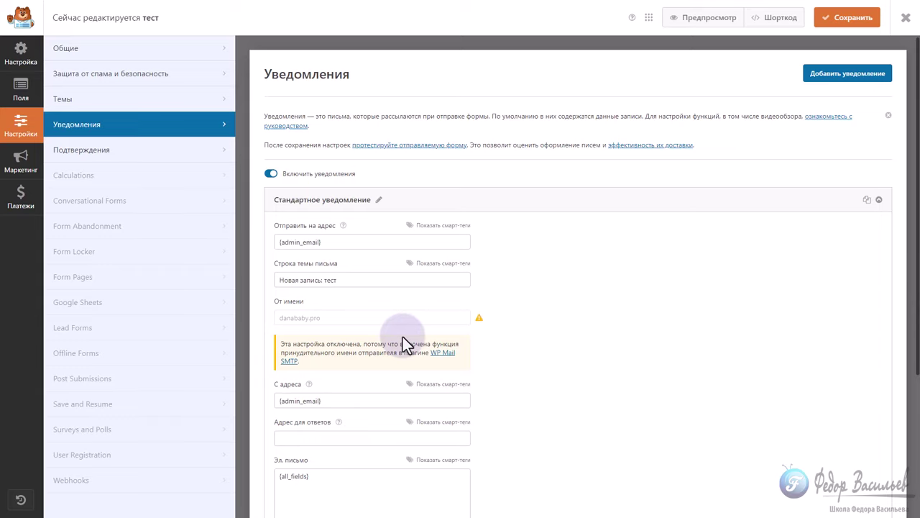
drag(330, 366, 276, 339)
click(320, 353)
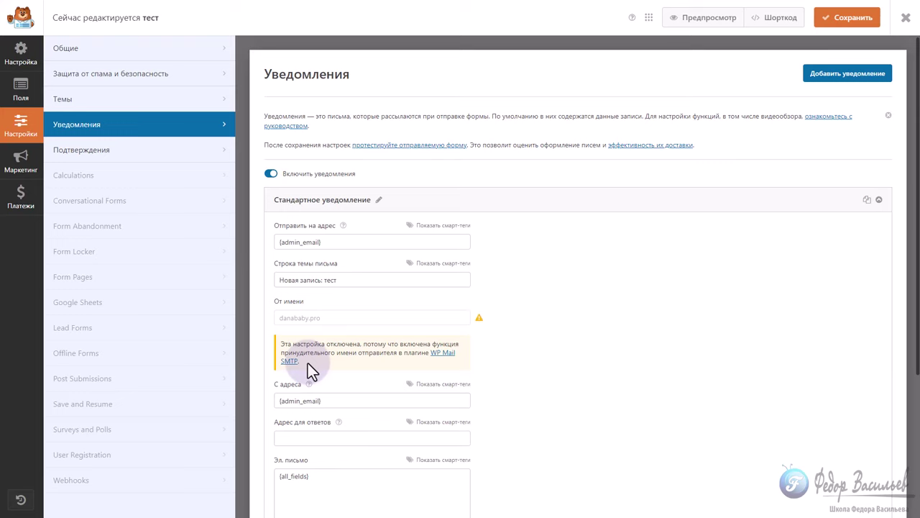
drag(308, 363, 279, 346)
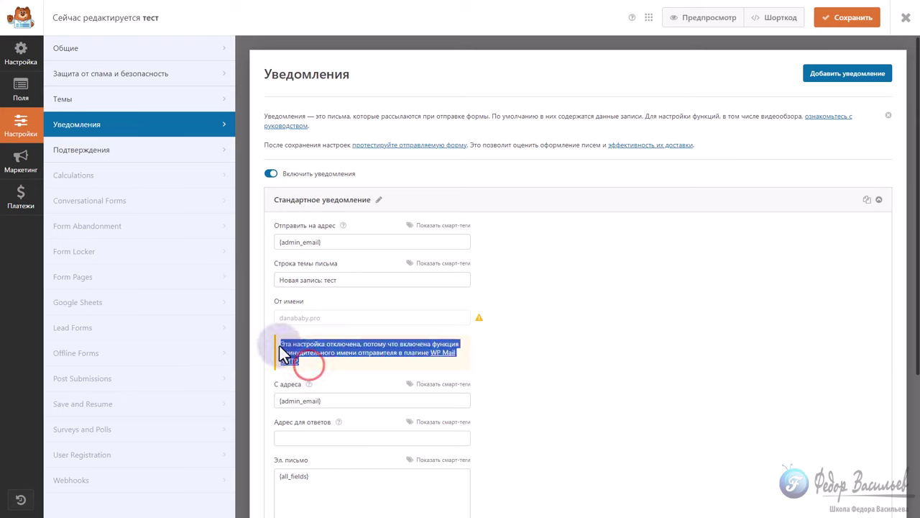
click(302, 345)
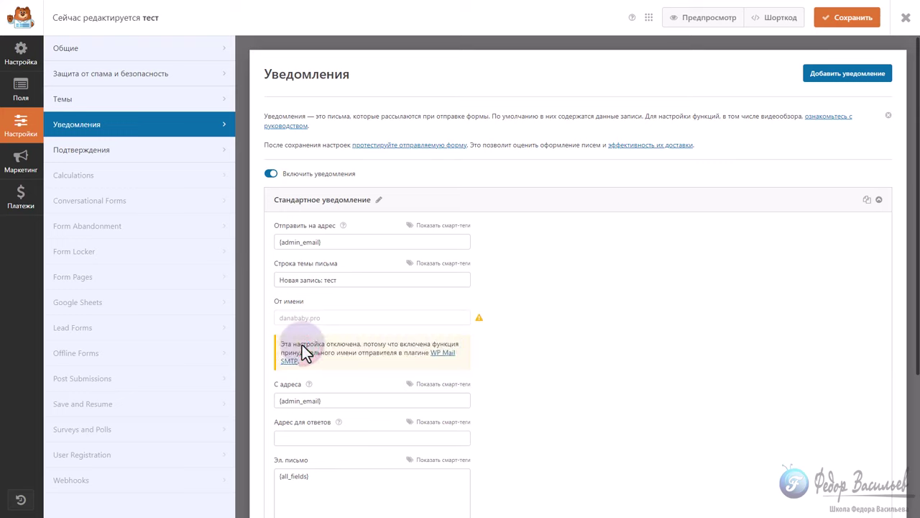
drag(299, 361, 273, 341)
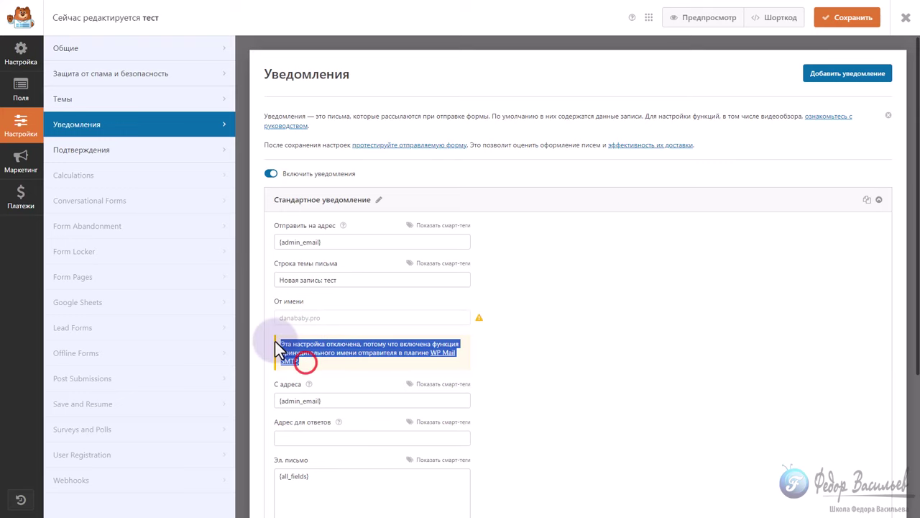
click(322, 354)
Check the hint for "Отправить на адрес" and replace the {admin_email} tag there with the site owner's email address
drag(323, 243, 255, 251)
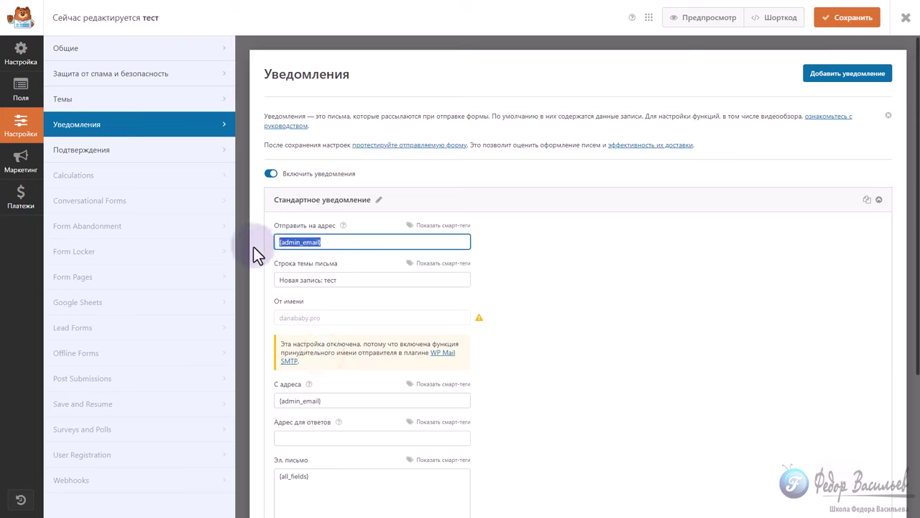
click(301, 241)
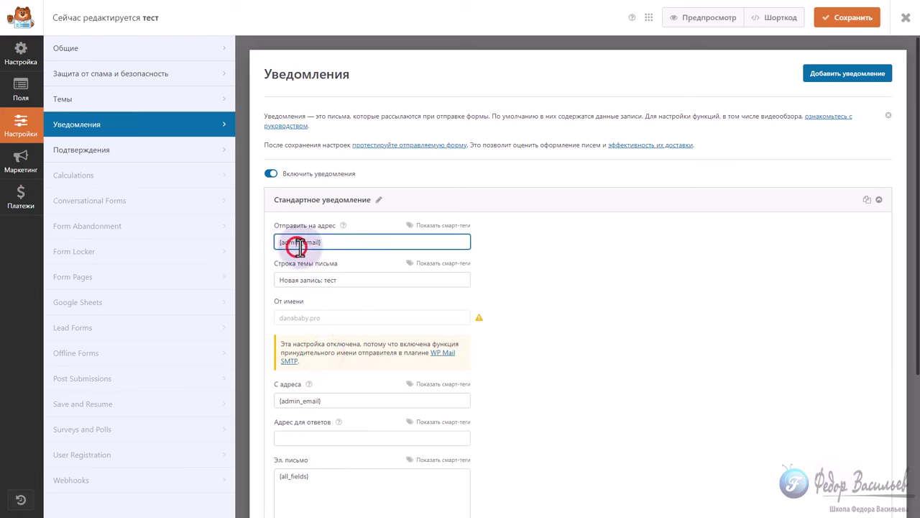
mouse_move(343, 226)
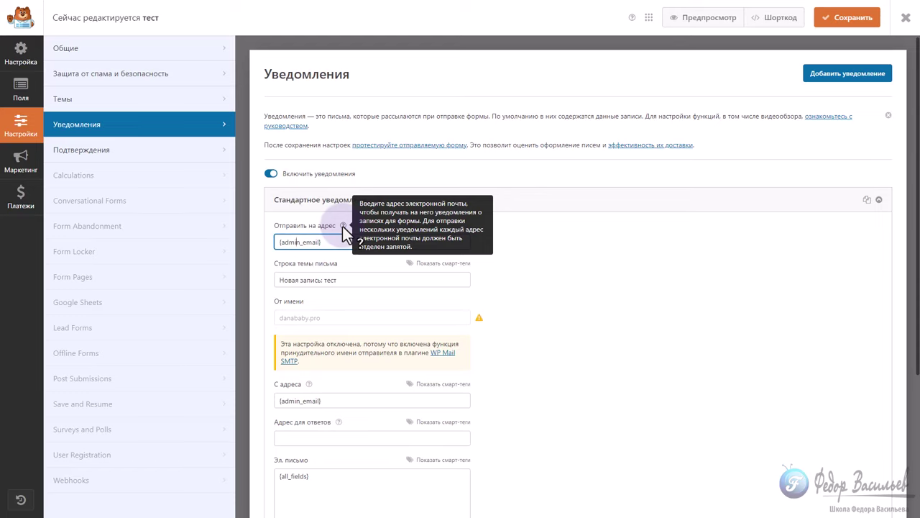
click(284, 243)
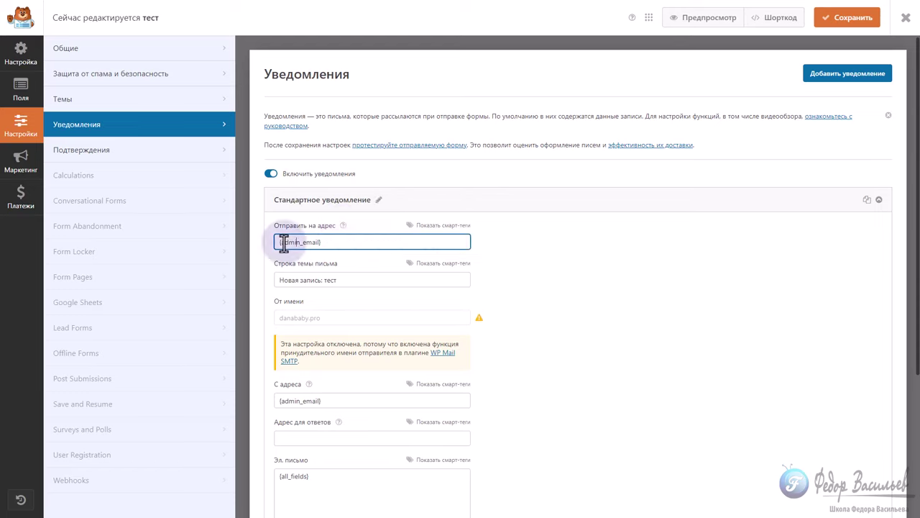
click(296, 242)
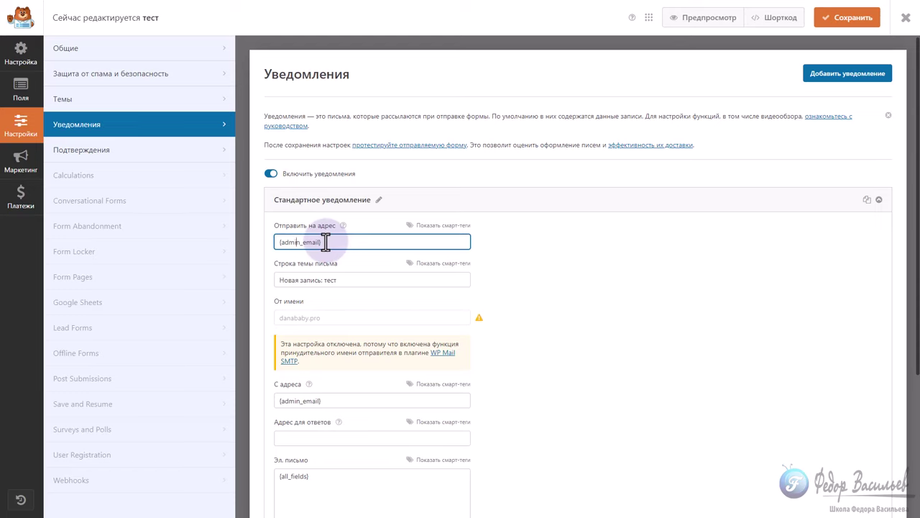
click(339, 241)
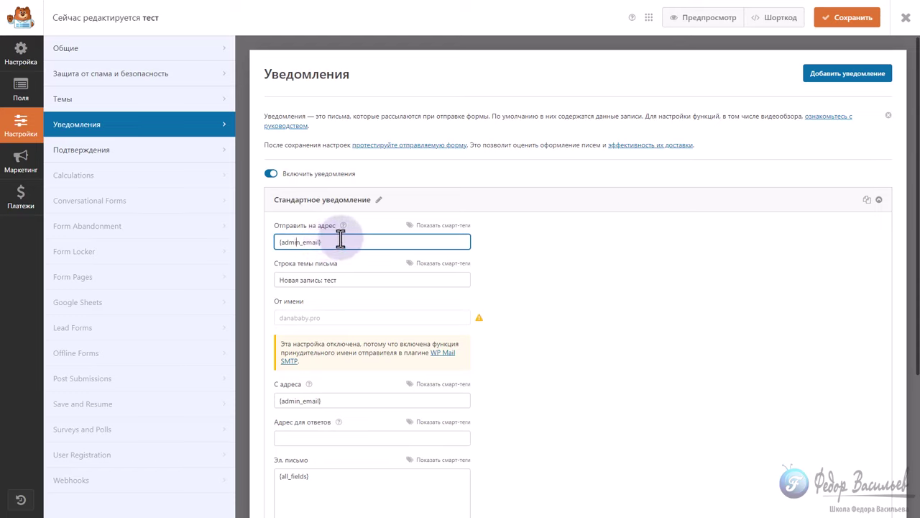
drag(341, 241, 273, 246)
key(ctrl+v)
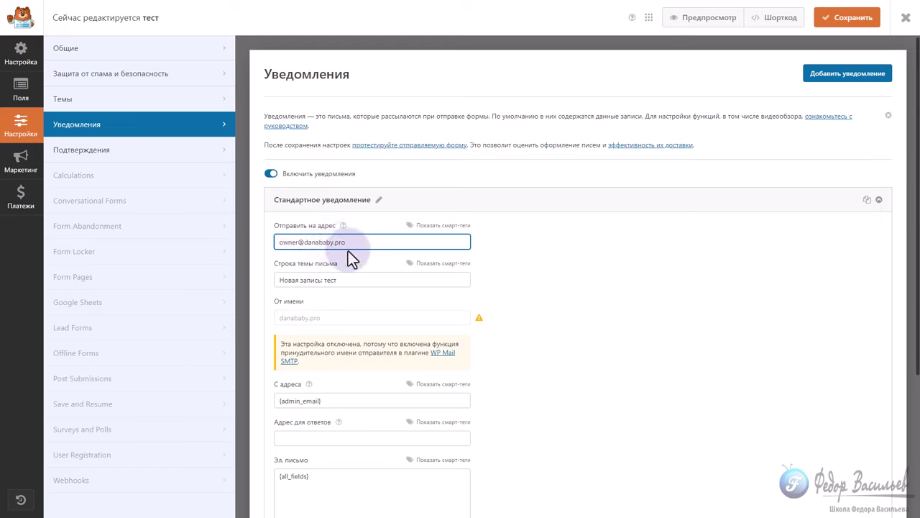
click(579, 263)
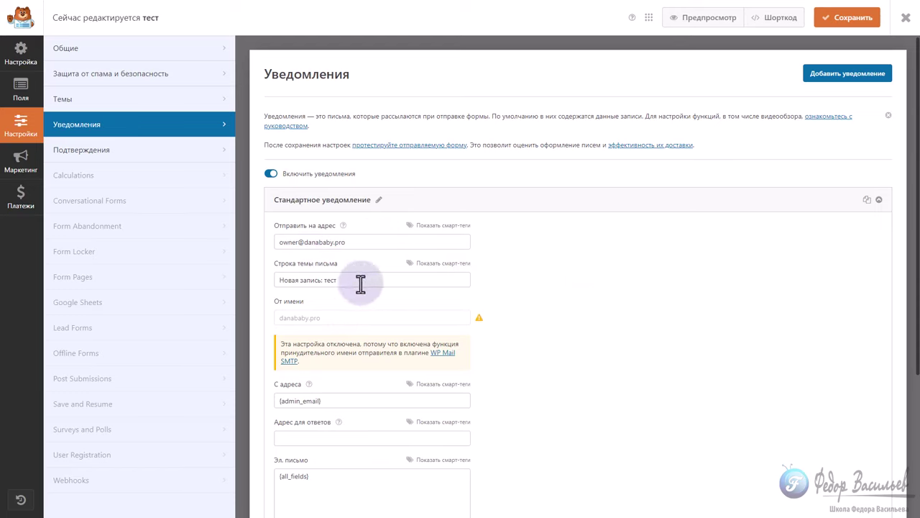
Enter the site owner's email address as both the "С адреса" sender and the "Адрес для ответов" reply address
drag(361, 284, 274, 285)
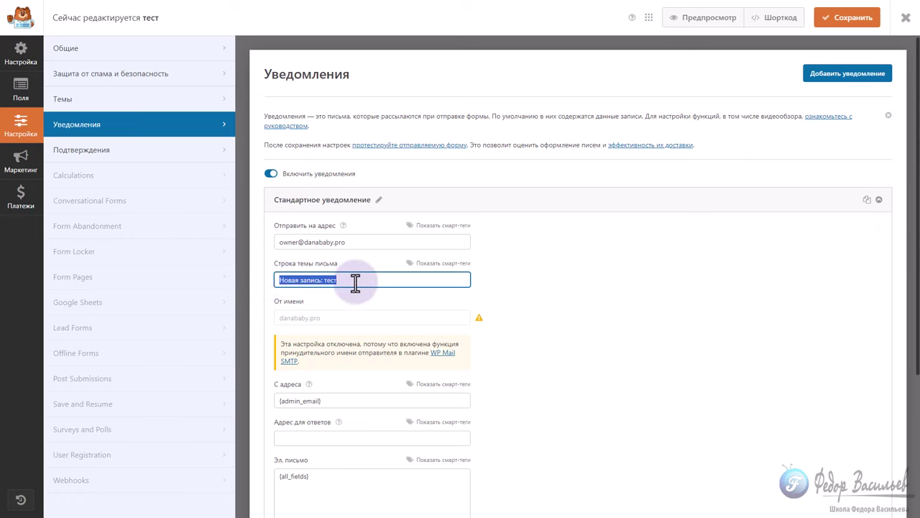
scroll(527, 288, down, 1)
click(309, 225)
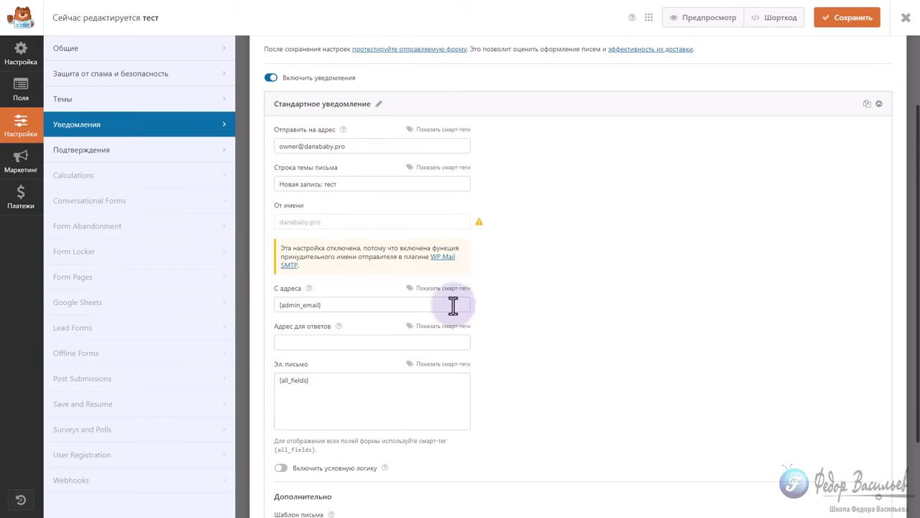
click(345, 305)
drag(391, 306, 217, 308)
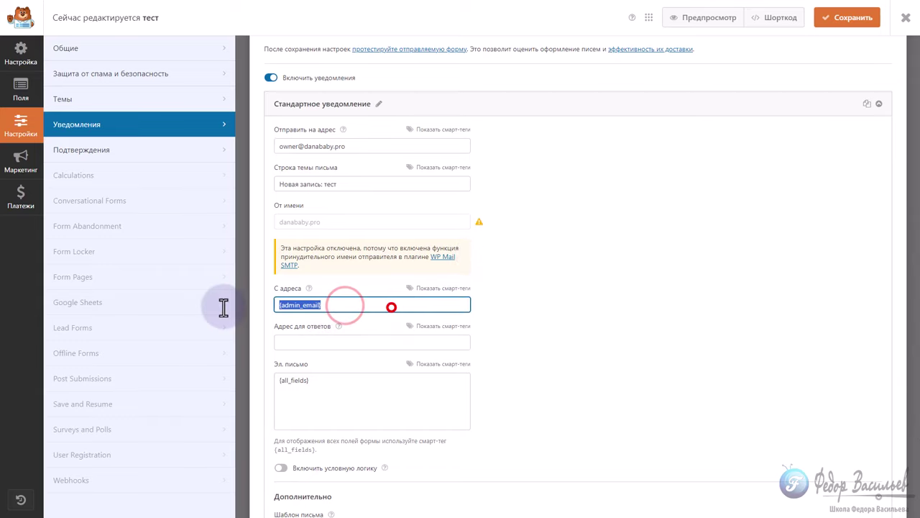
mouse_move(310, 286)
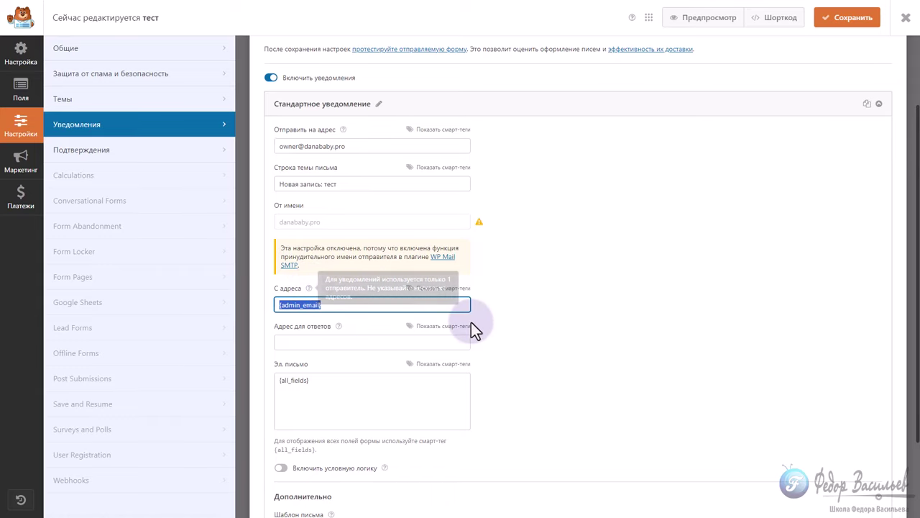
key(ctrl+v)
click(335, 343)
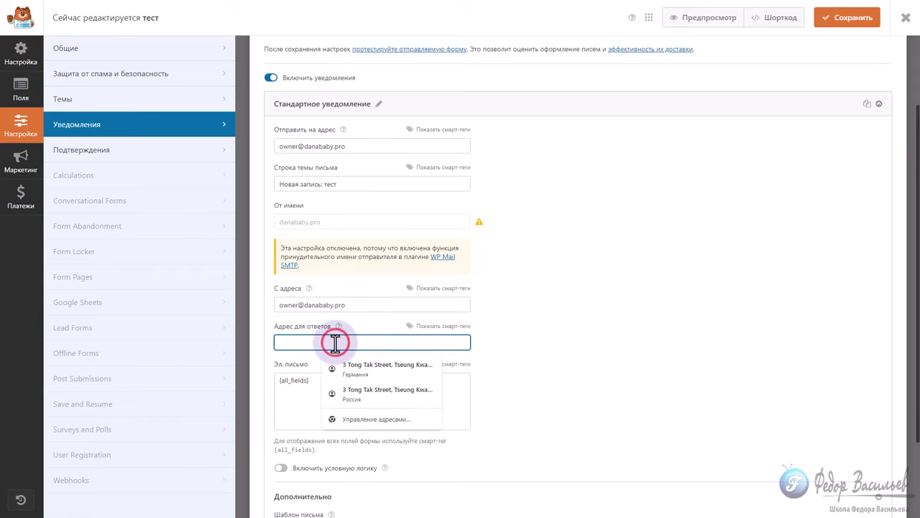
key(ctrl+v)
click(530, 335)
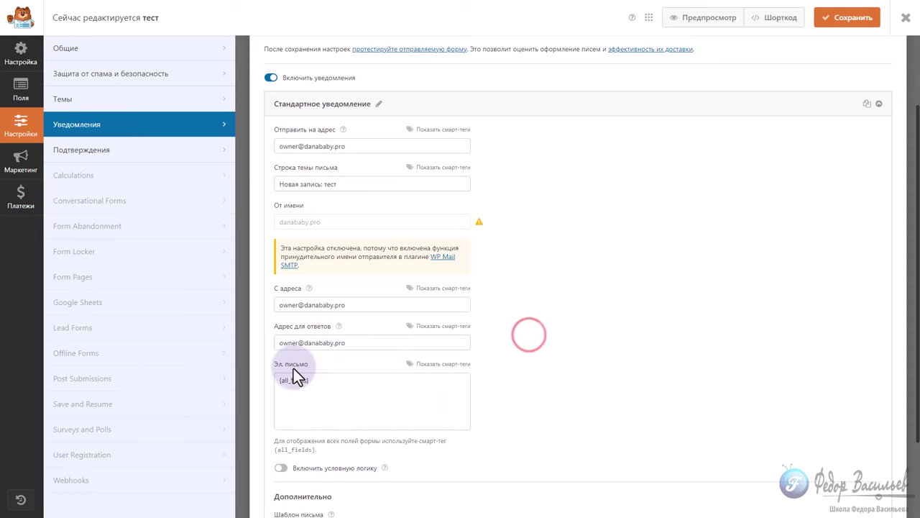
Review the notification's message body and additional options, and save the form
scroll(309, 369, down, 1)
scroll(325, 370, down, 2)
triple_click(322, 288)
click(320, 289)
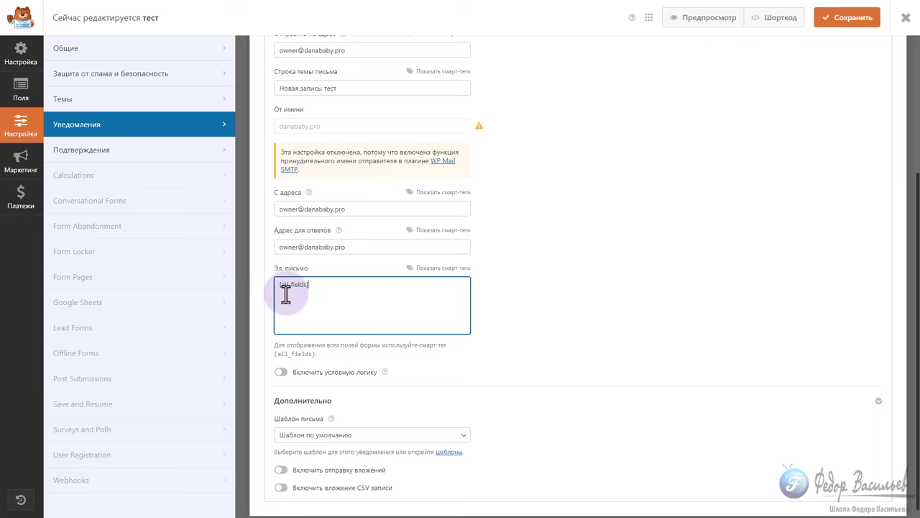
scroll(499, 324, down, 1)
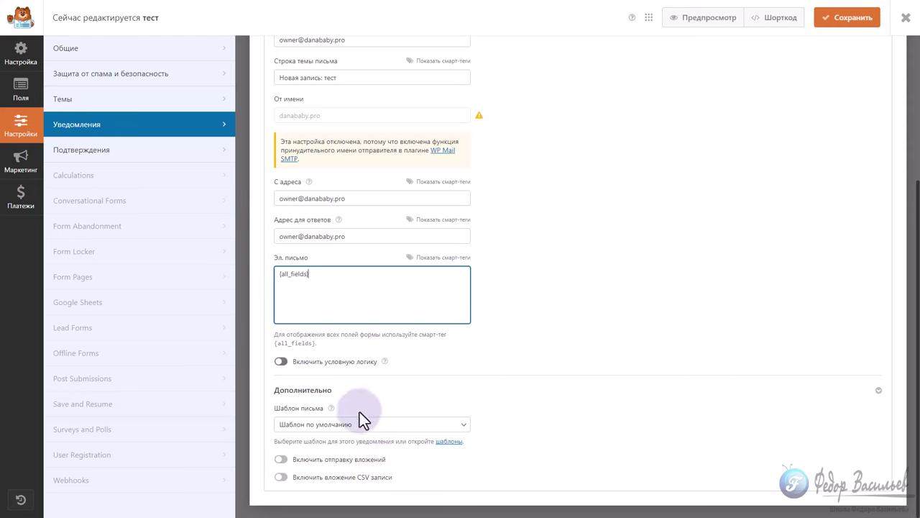
click(837, 21)
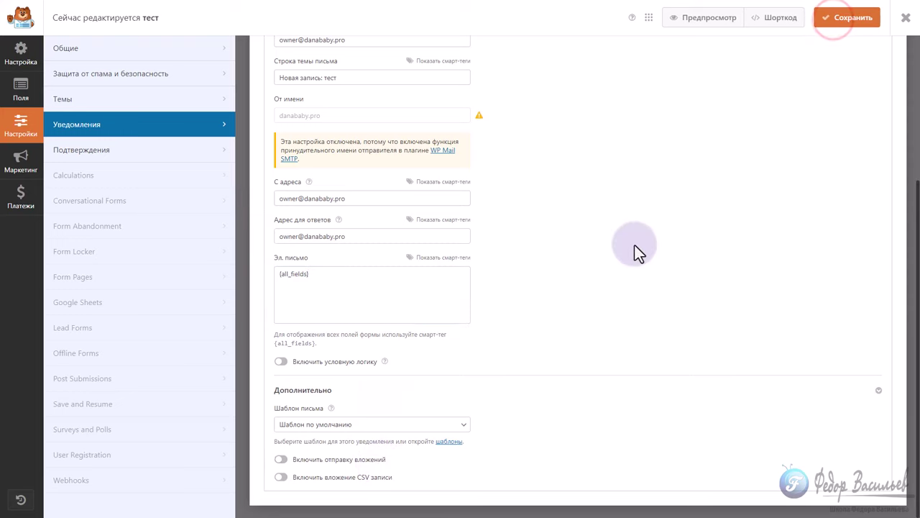
Return to the form's fields and add a "Загрузка файла" field between "Предложение" and "Жалоба"
scroll(309, 296, up, 3)
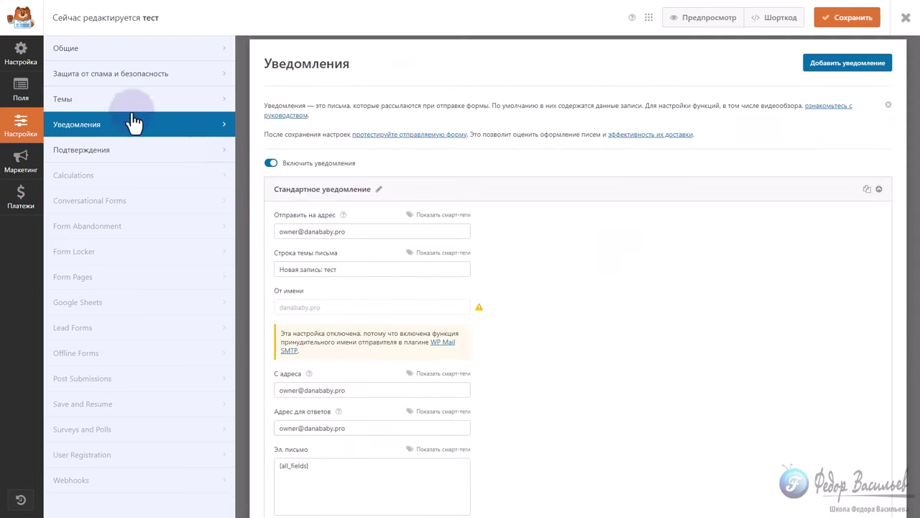
click(21, 90)
click(23, 67)
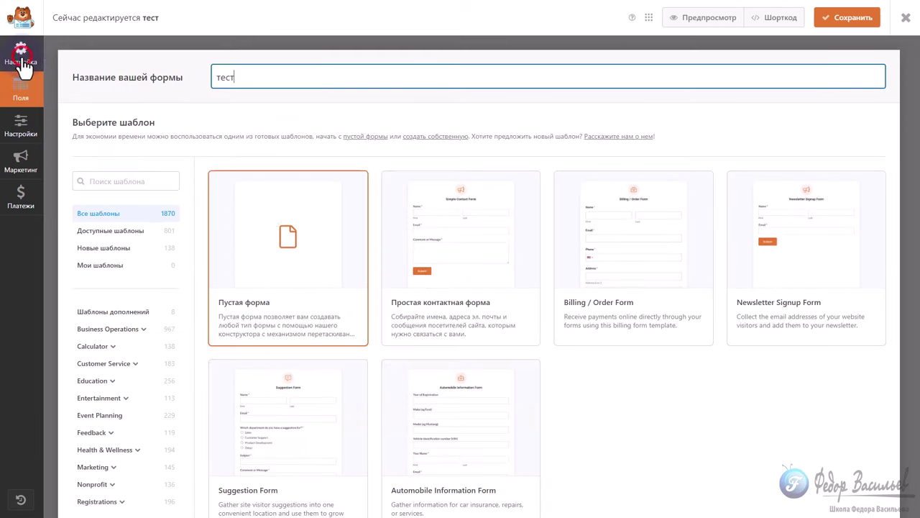
click(21, 86)
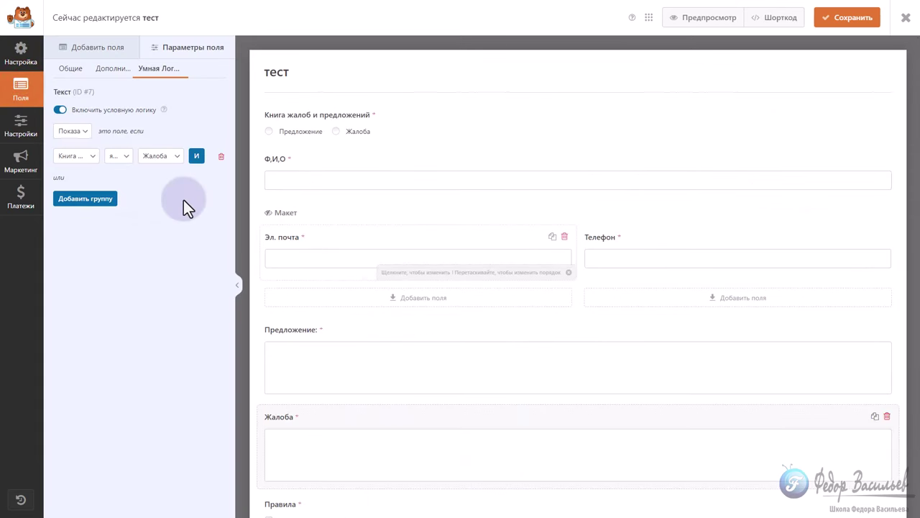
click(79, 47)
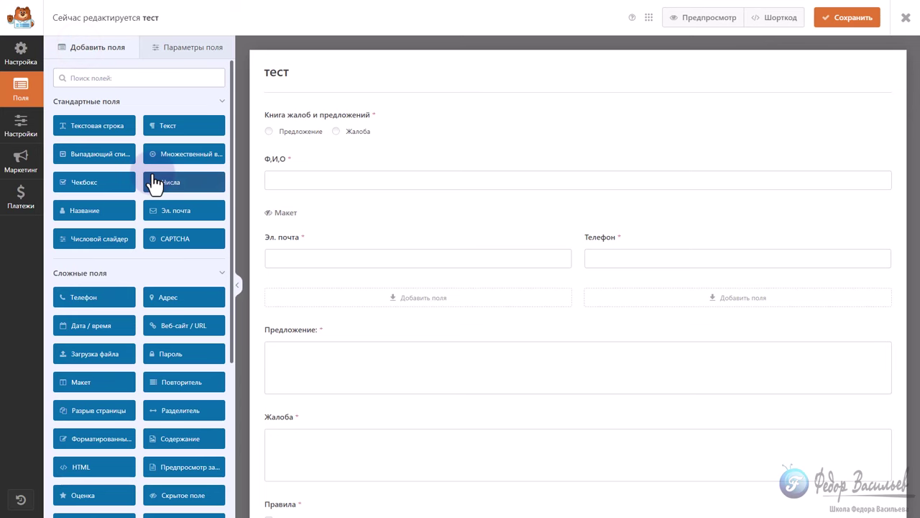
scroll(155, 184, down, 1)
drag(90, 263, 350, 416)
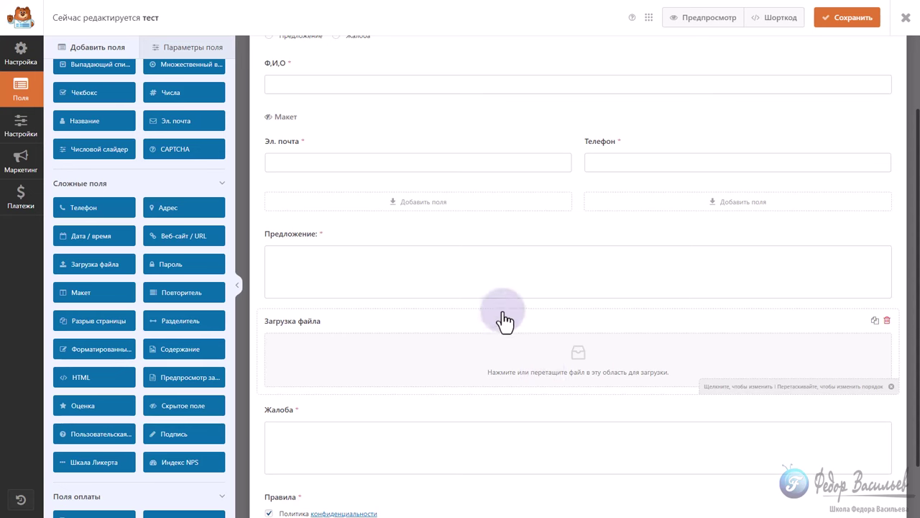
Enable sending attachments in the standard notification and choose "Загрузка файла" as the file field
click(21, 127)
scroll(402, 223, down, 3)
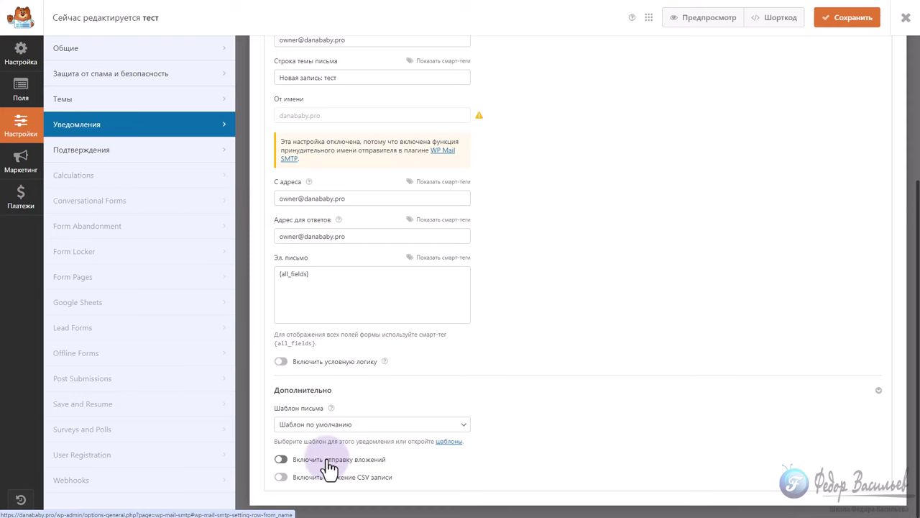
click(282, 458)
scroll(342, 453, down, 1)
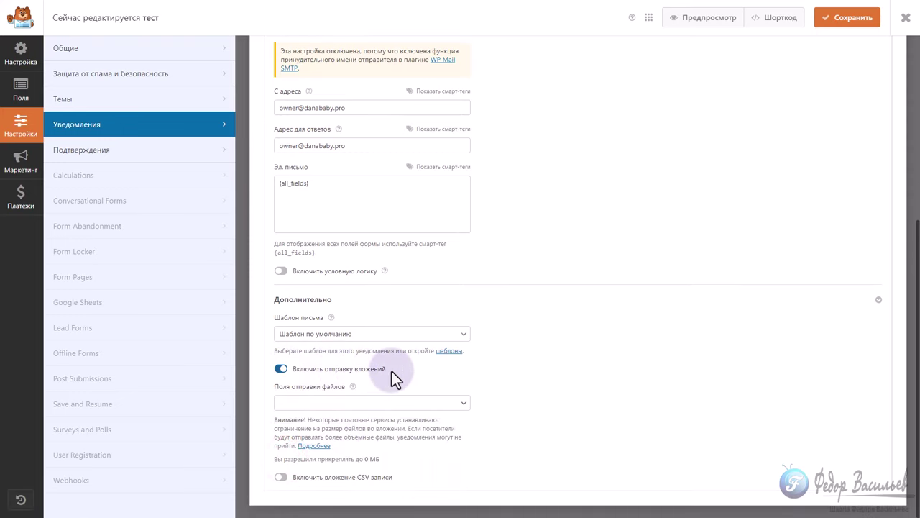
click(338, 404)
click(302, 419)
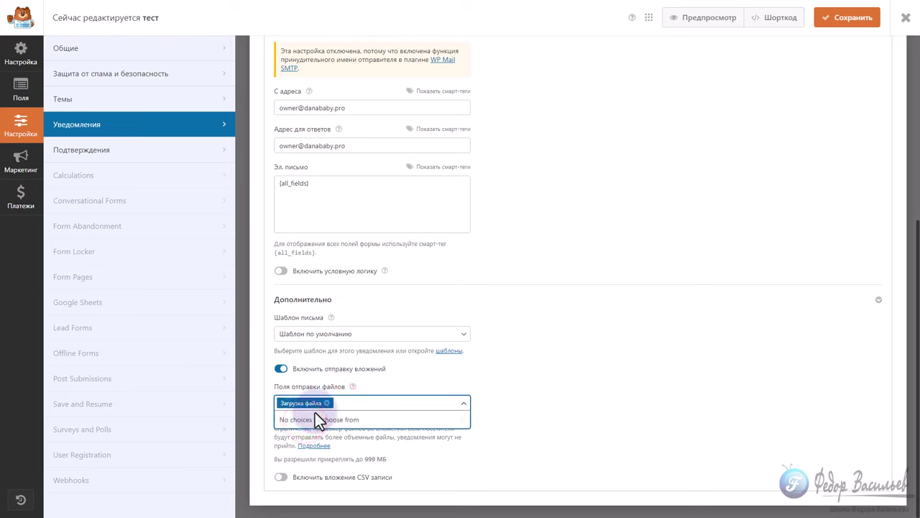
click(611, 399)
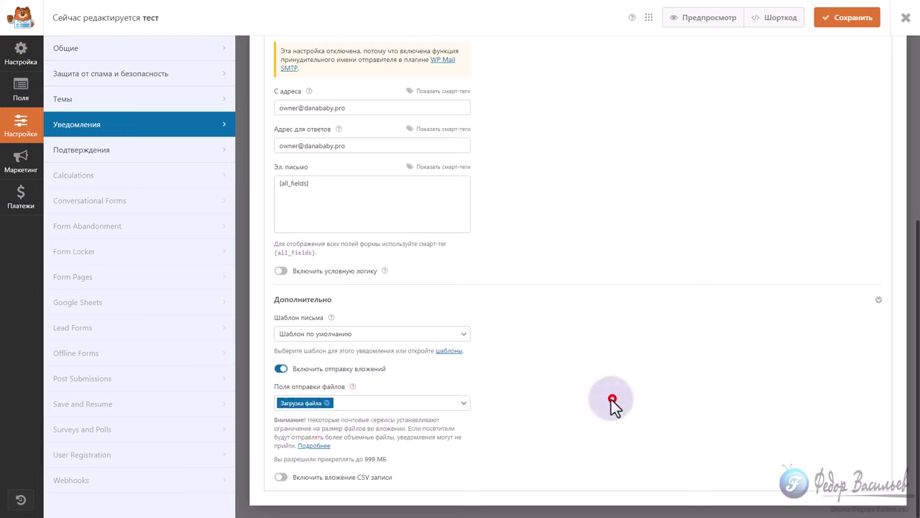
Remove "Загрузка файла" from the notification's file fields and turn attachment sending off
click(327, 403)
click(280, 369)
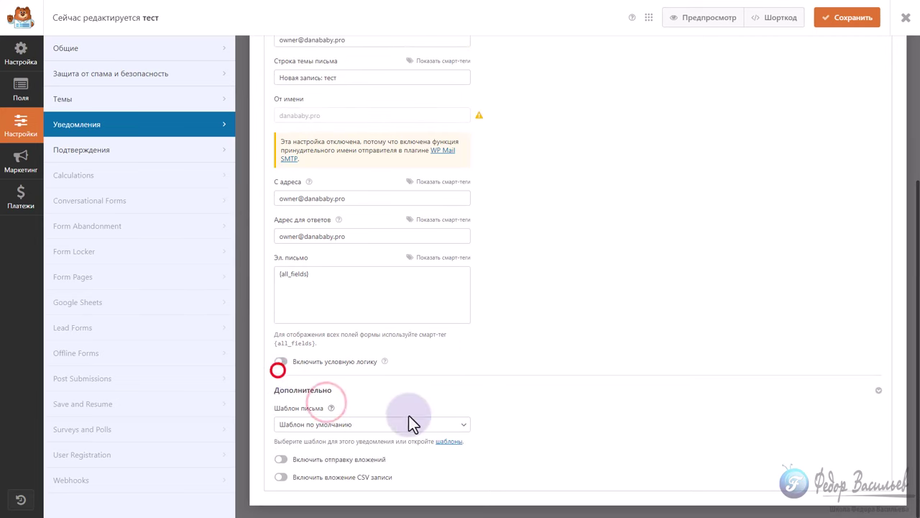
scroll(480, 417, up, 3)
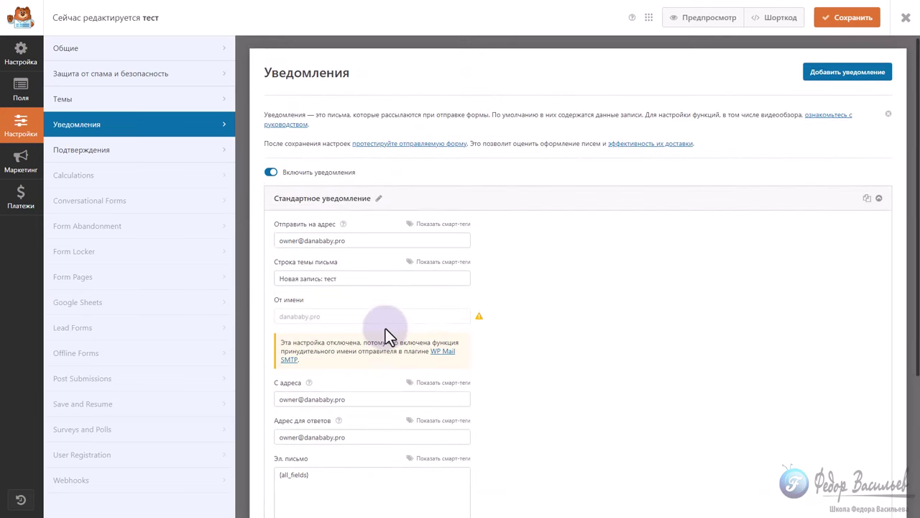
click(879, 201)
click(878, 201)
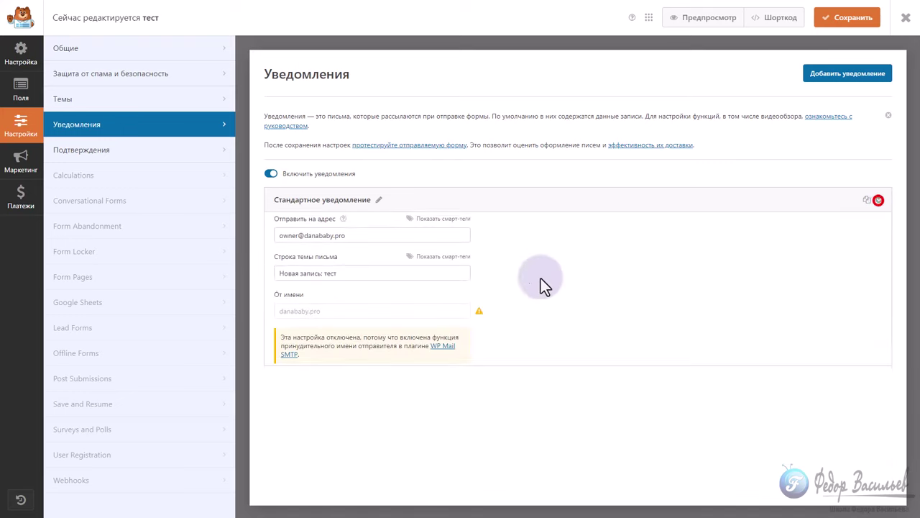
Look over the standard notification's settings and collapse them
scroll(350, 230, down, 3)
scroll(382, 411, up, 3)
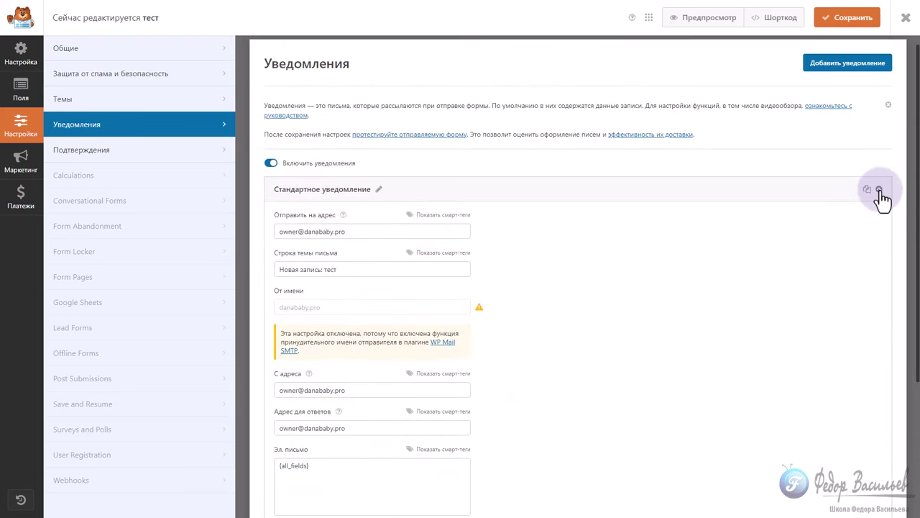
click(879, 190)
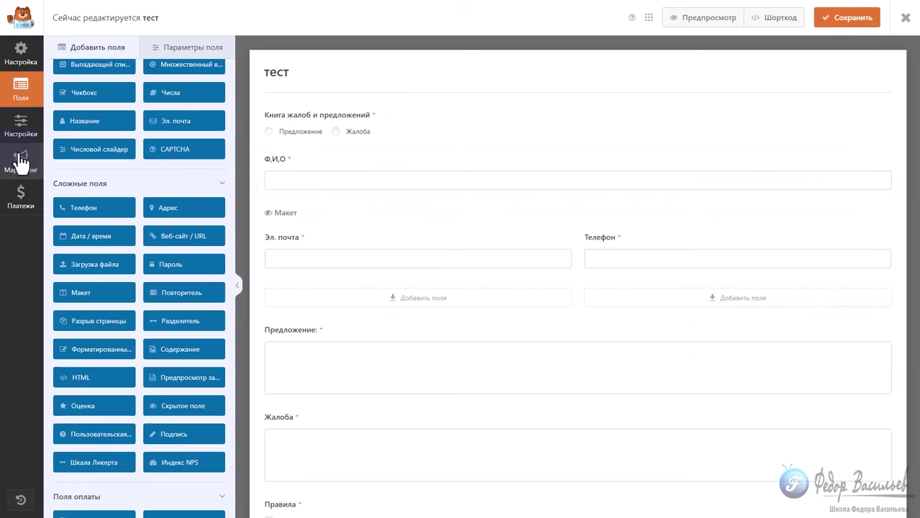
Add a new notification named "Уважаемый клиент, спасибо за ваше обращение" in the form's notification settings
click(21, 124)
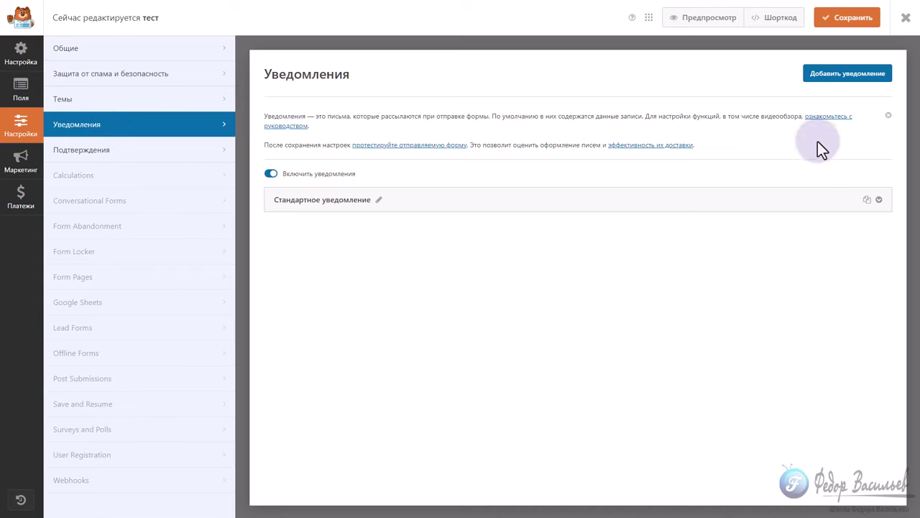
click(837, 73)
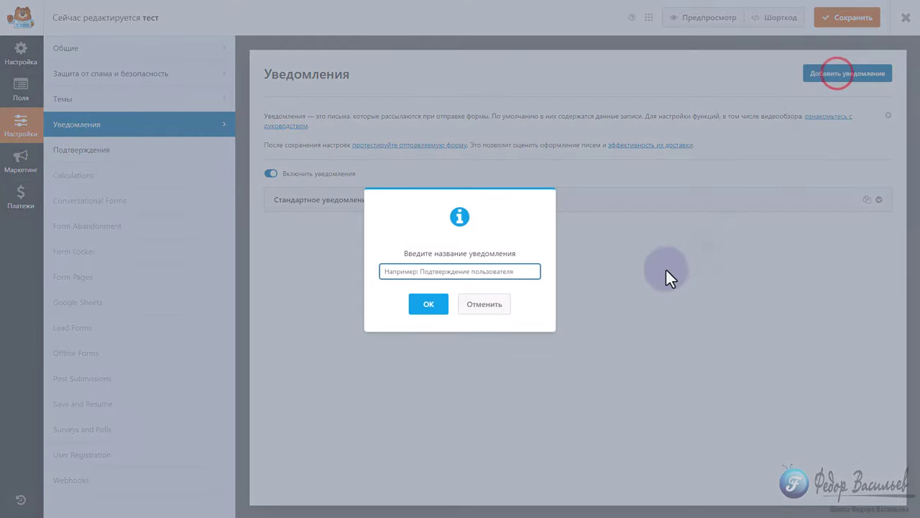
click(496, 403)
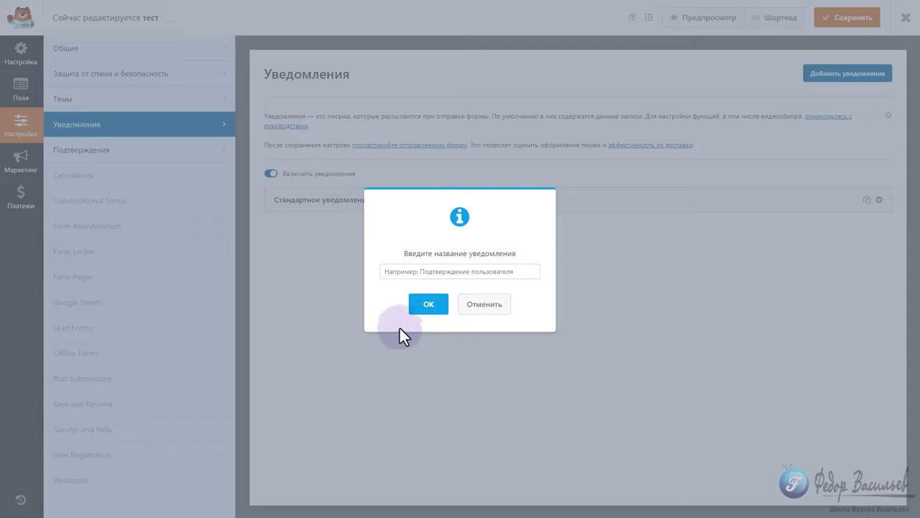
right_click(408, 272)
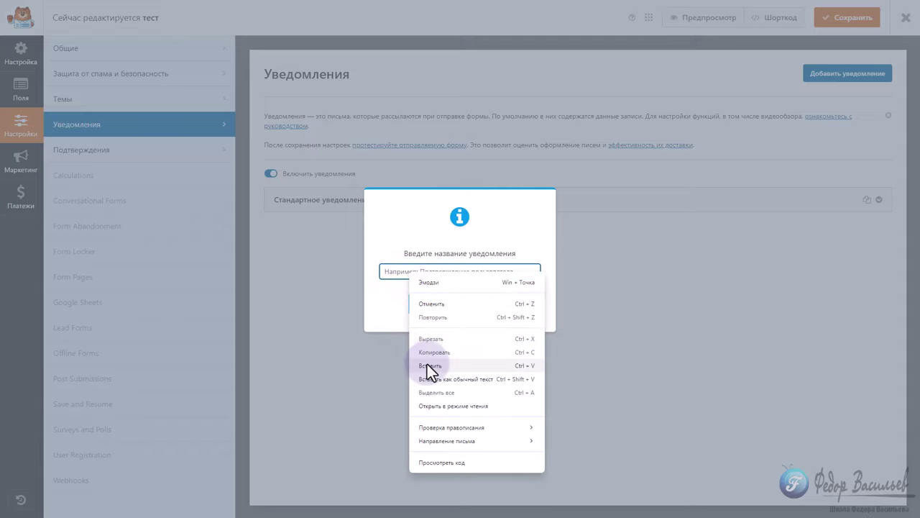
click(428, 363)
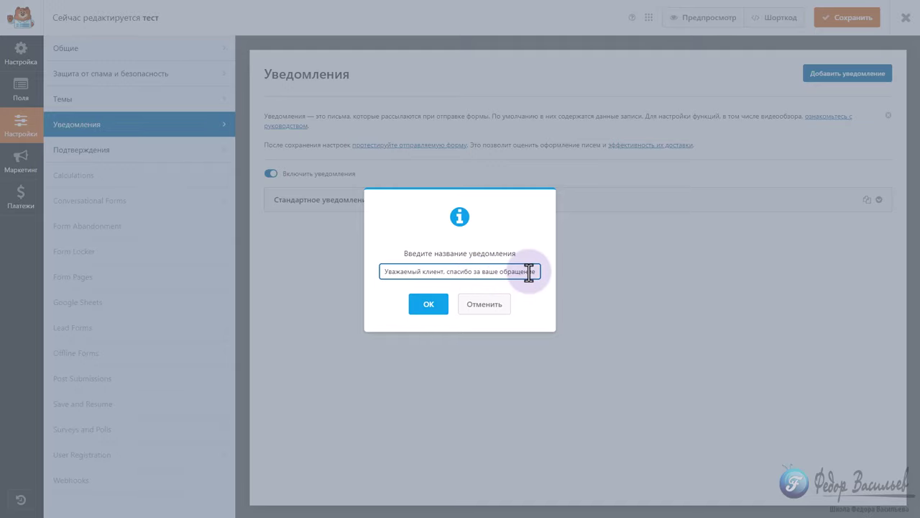
click(425, 302)
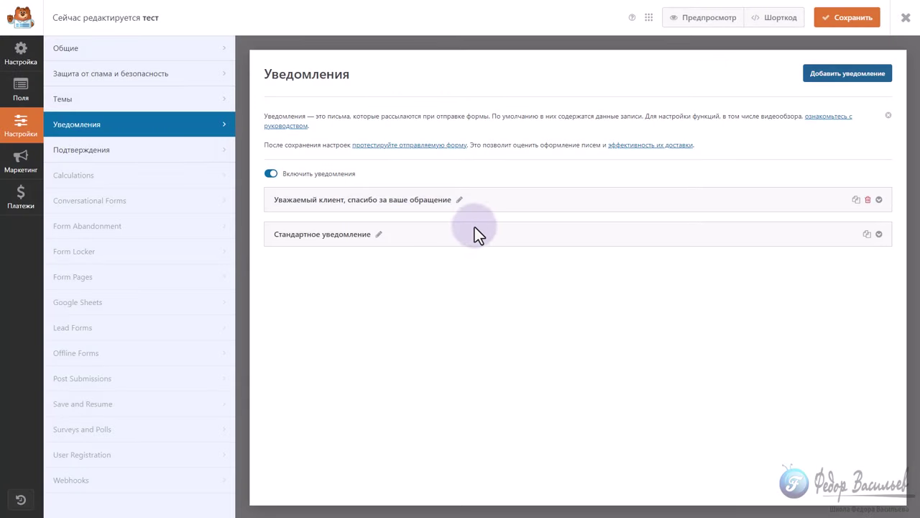
Rename the new notification as "автоответчик Ж."
click(459, 201)
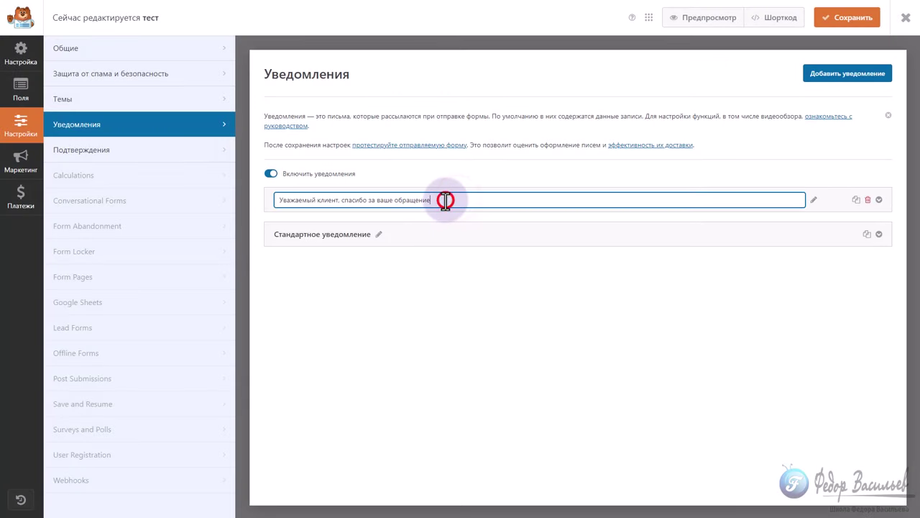
drag(446, 199, 281, 199)
click(468, 306)
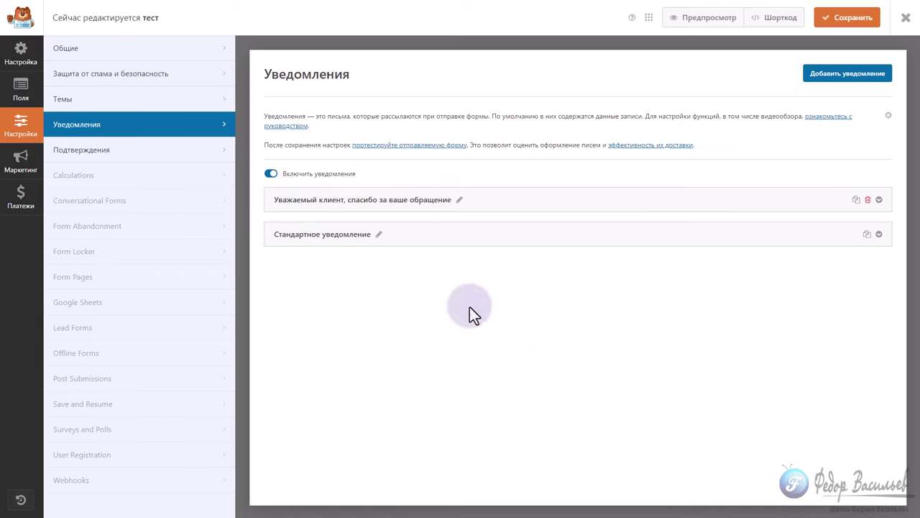
click(460, 199)
drag(449, 200, 279, 201)
text(автоответчик Ж.)
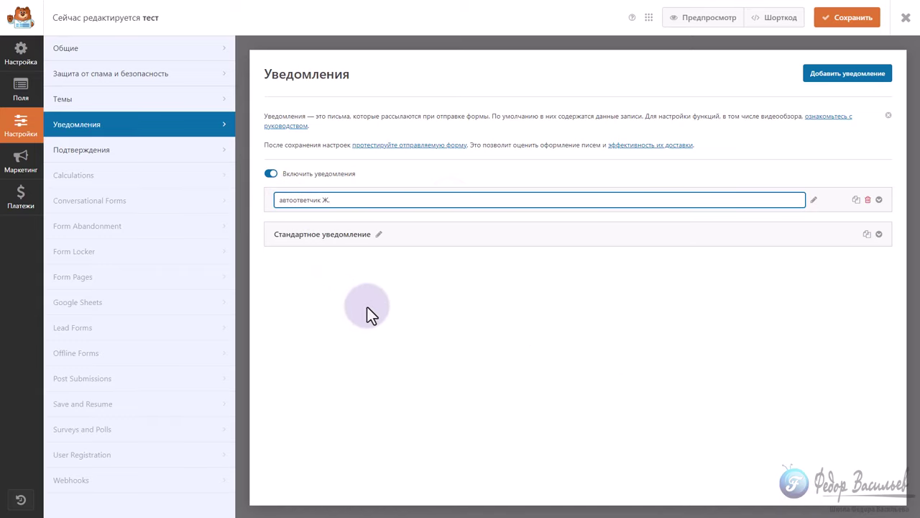
click(377, 302)
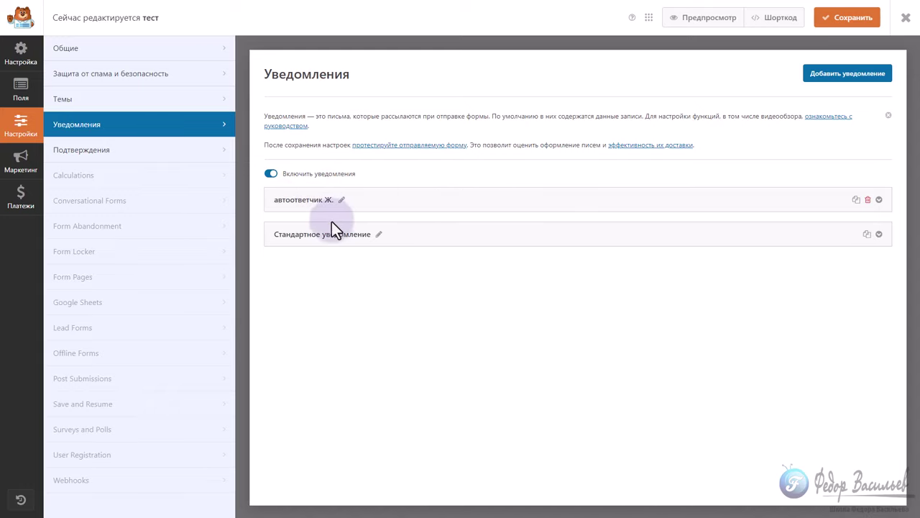
Expand the "автоответчик Ж." notification and check the "Эл. почта" field's options among the form's fields
click(878, 201)
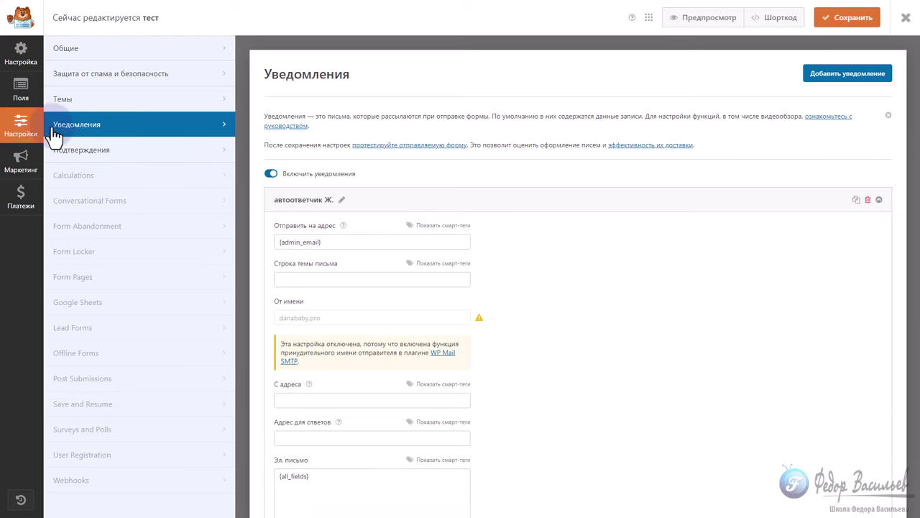
click(21, 89)
click(285, 261)
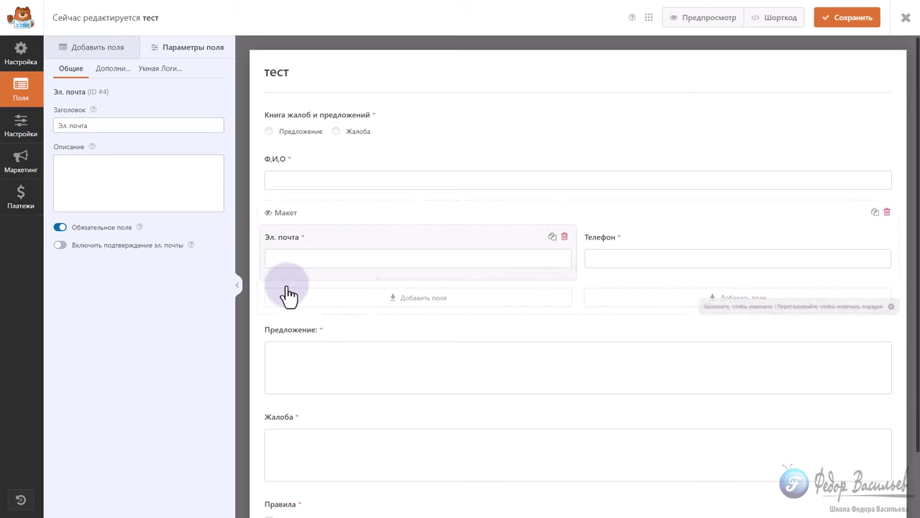
click(21, 124)
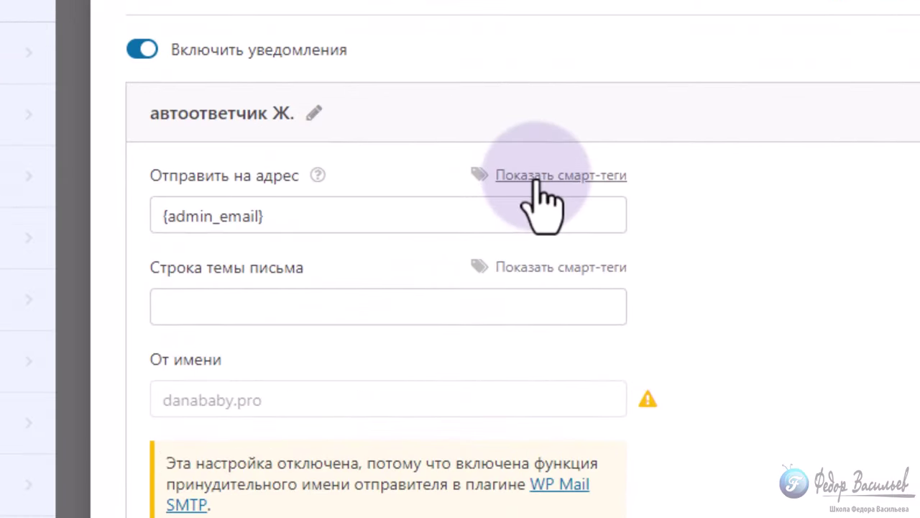
Replace the send-to address of "автоответчик Ж." with the "Эл. почта" smart tag, {field_id="4"}
click(429, 227)
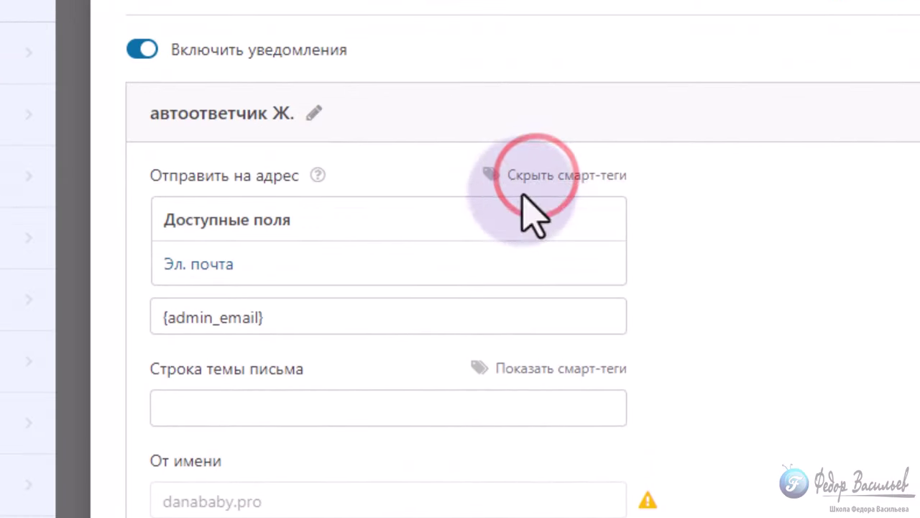
click(191, 262)
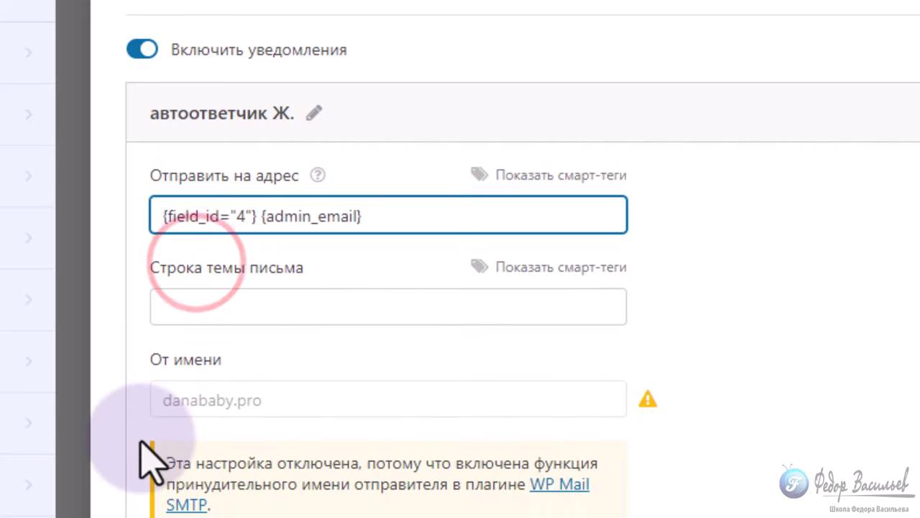
drag(417, 213, 154, 213)
key(BackSpace)
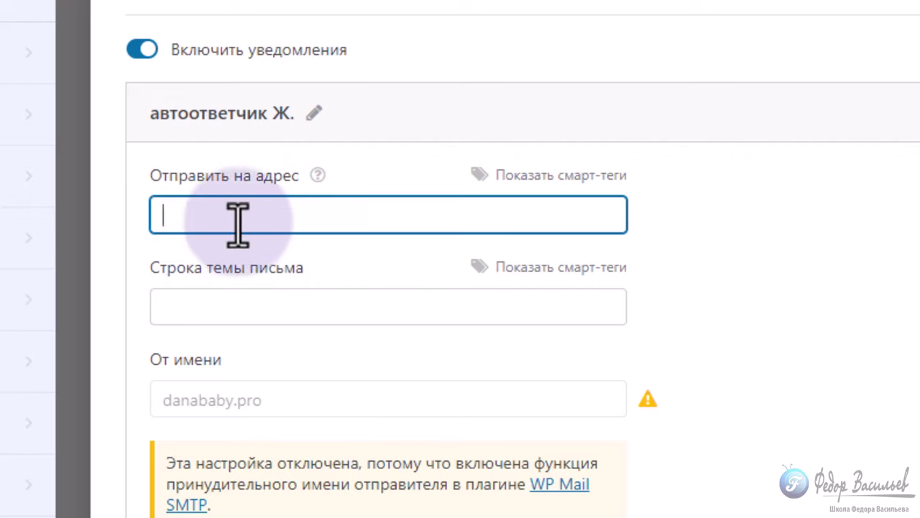
click(518, 175)
click(198, 264)
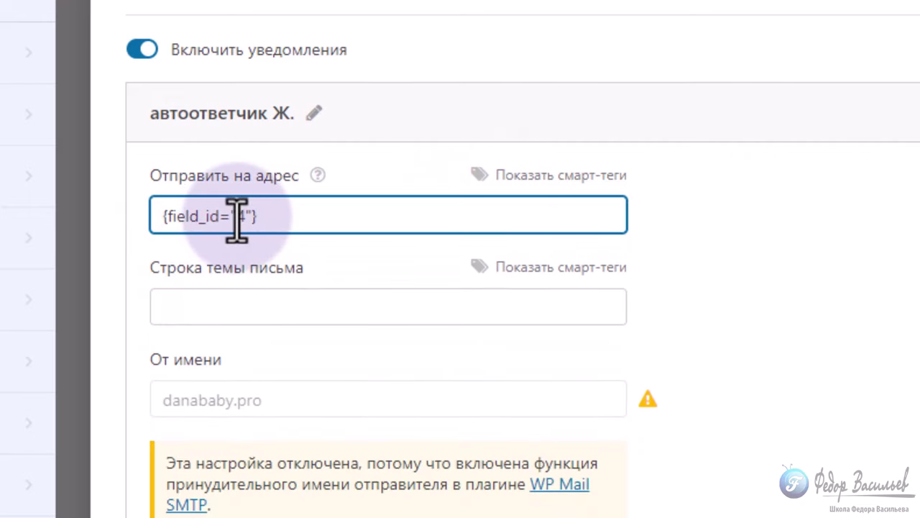
Compare the field number in the send-to smart tag with the ID of the form's "Эл. почта" field
double_click(240, 216)
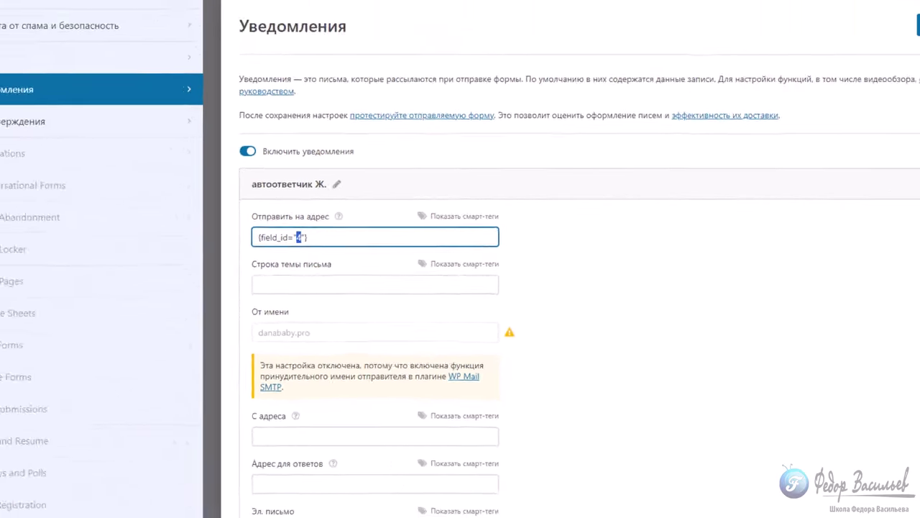
click(21, 89)
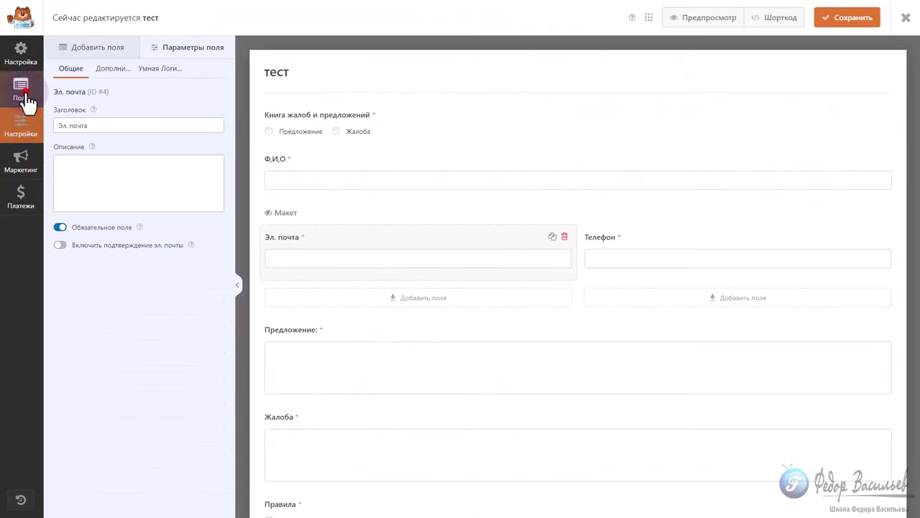
click(278, 243)
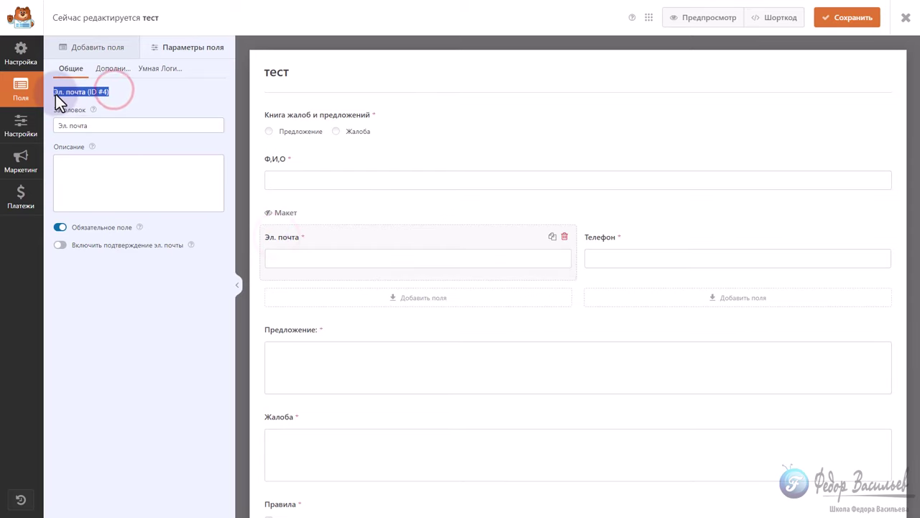
click(21, 128)
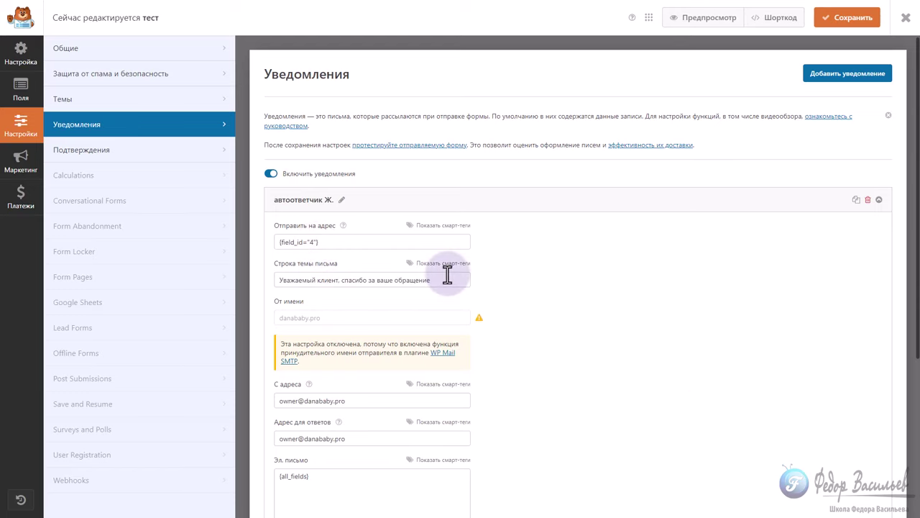
Review the subject line, sender address and reply-to address of the "автоответчик Ж." notification
drag(444, 280, 206, 273)
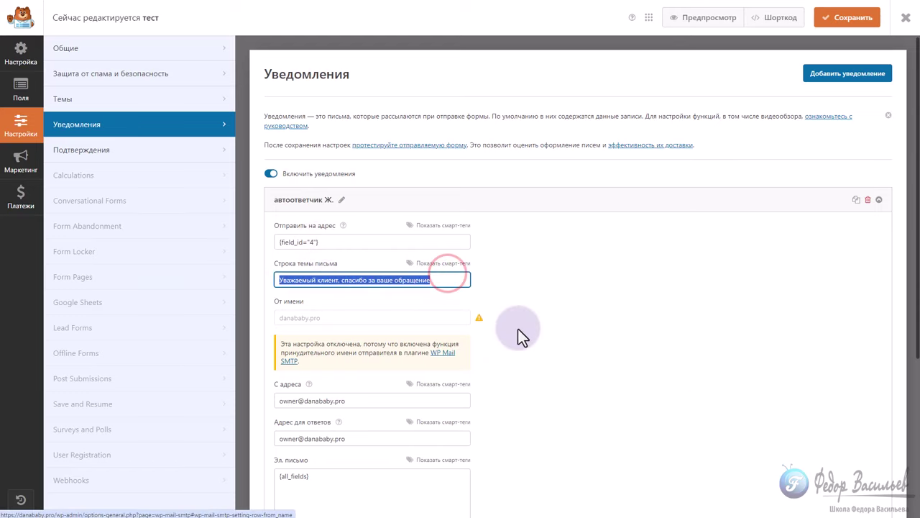
click(566, 294)
scroll(566, 294, down, 1)
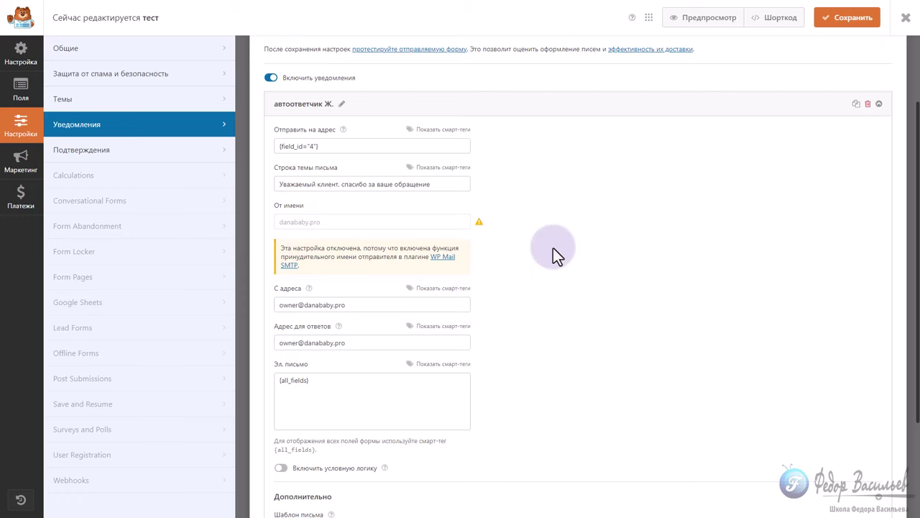
scroll(553, 248, down, 2)
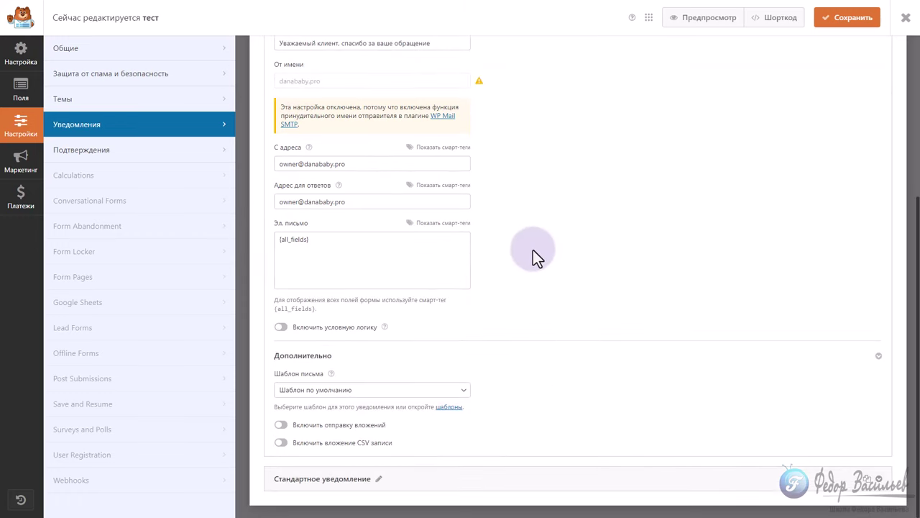
triple_click(349, 164)
triple_click(351, 202)
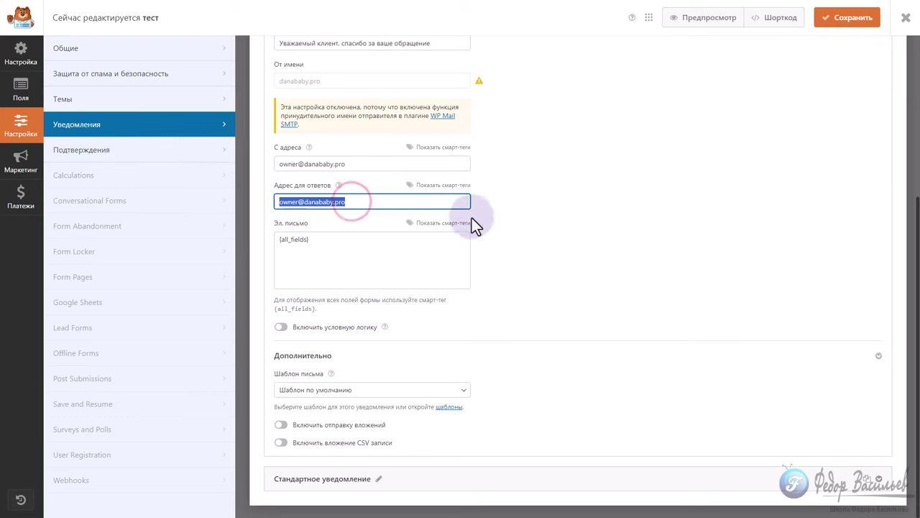
click(621, 246)
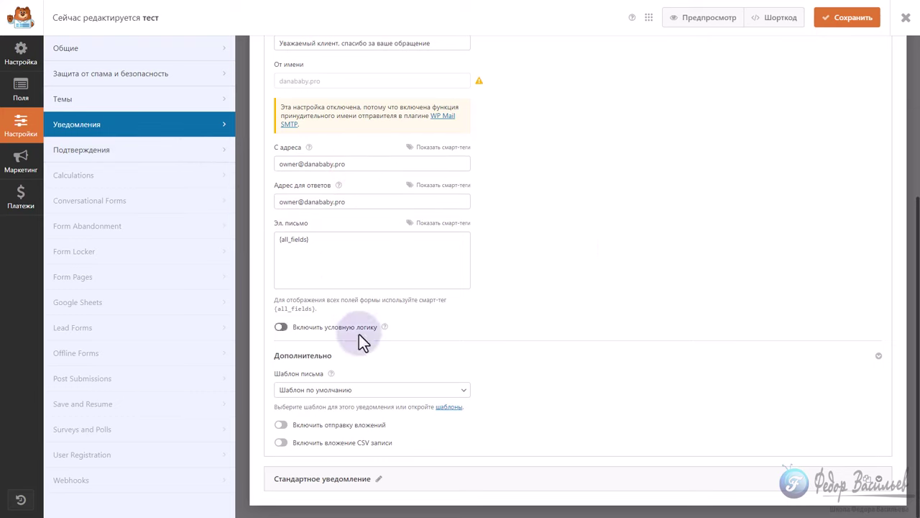
Replace the notification's message body with "Уважаемый клиент, спасибо за ваше обращение, ваша жалоба принята в обработку, наш менеджер свяжется с вами в ближайшее время."
triple_click(324, 241)
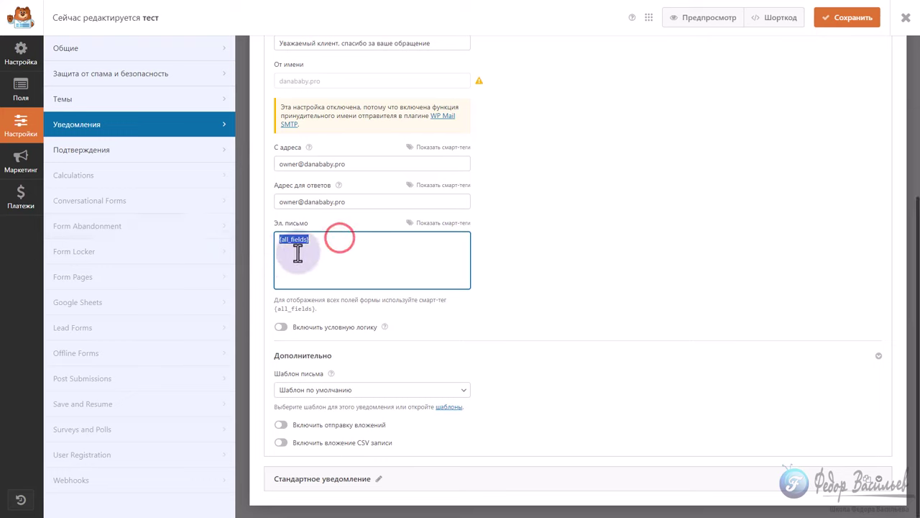
key(BackSpace)
right_click(287, 243)
click(311, 335)
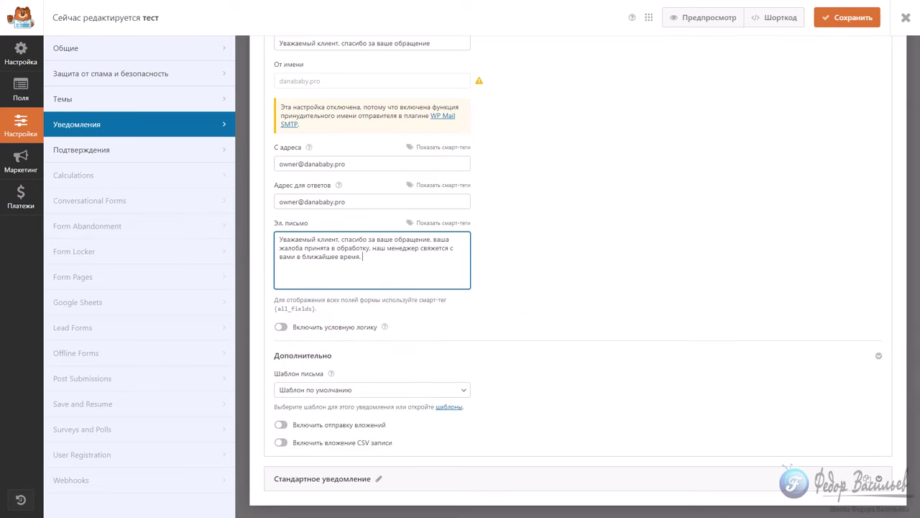
click(731, 398)
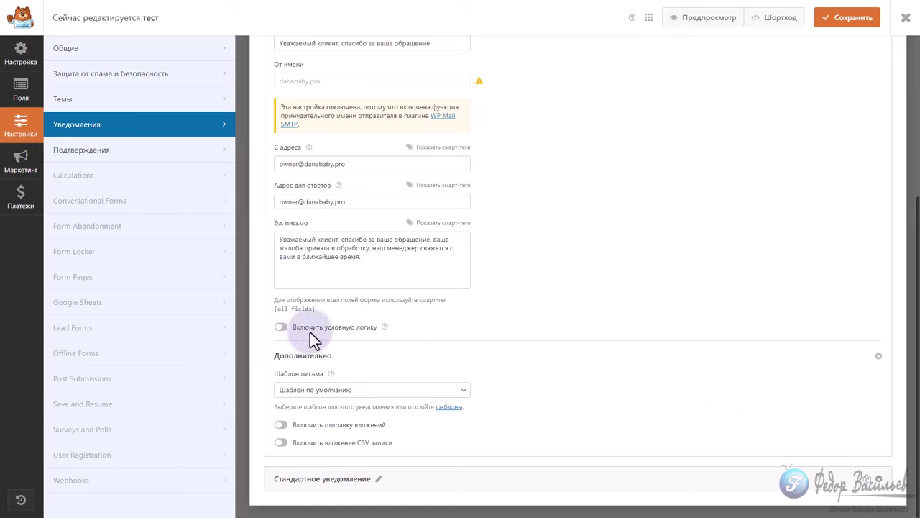
Enable conditional logic for the "автоответчик Ж." notification so that it is sent if the "Жалоба" field is "не пусто"
click(281, 327)
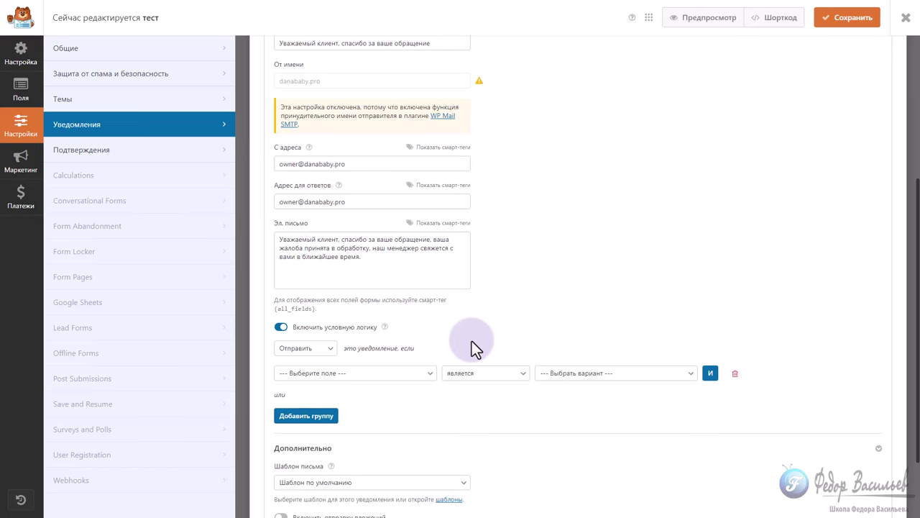
click(320, 348)
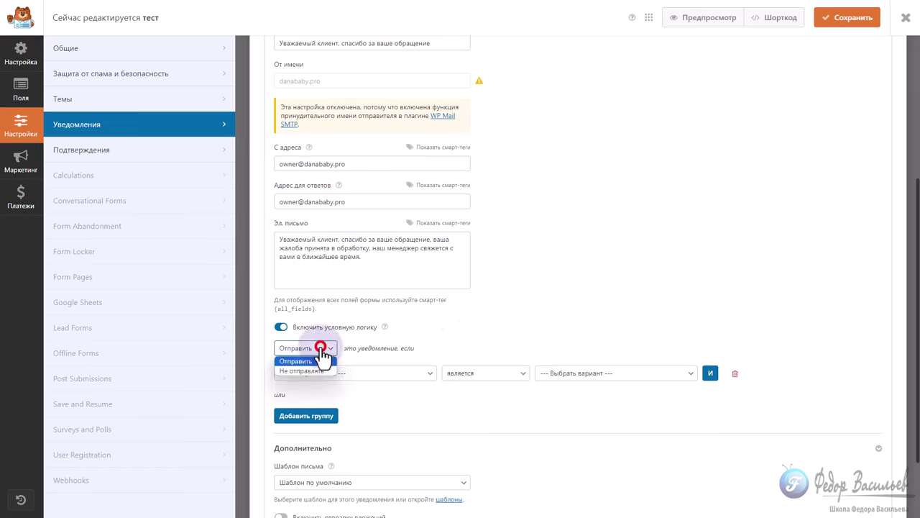
click(316, 361)
click(382, 372)
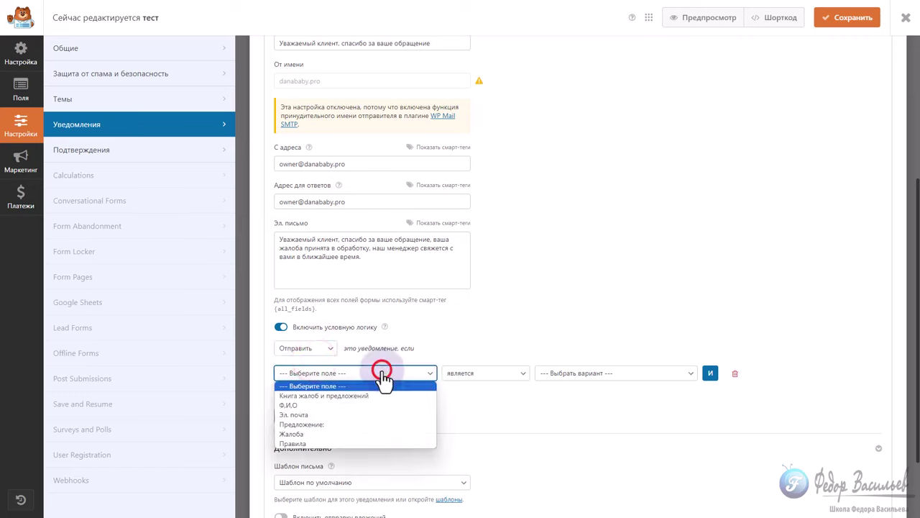
click(314, 434)
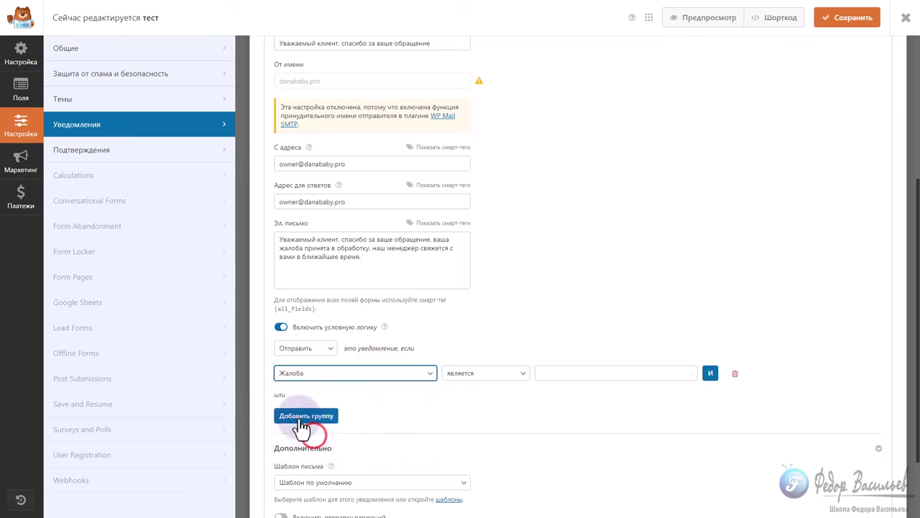
click(476, 373)
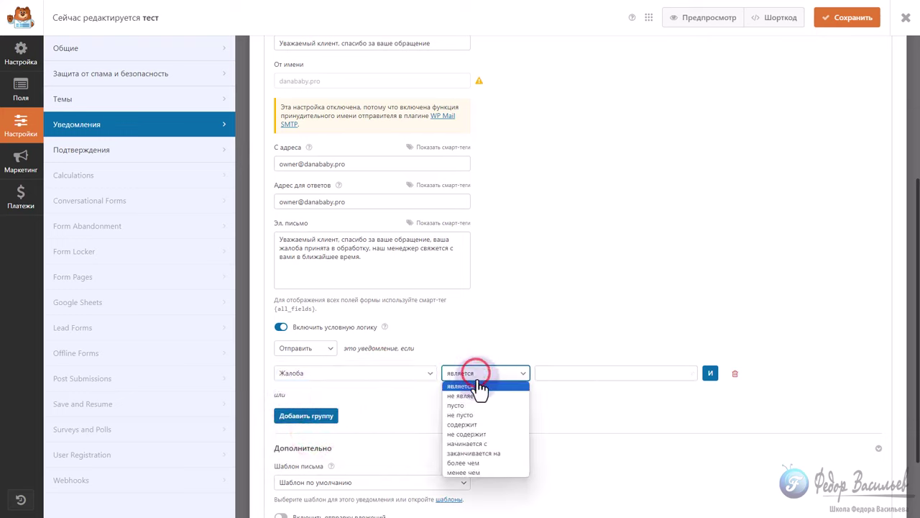
click(478, 394)
click(486, 374)
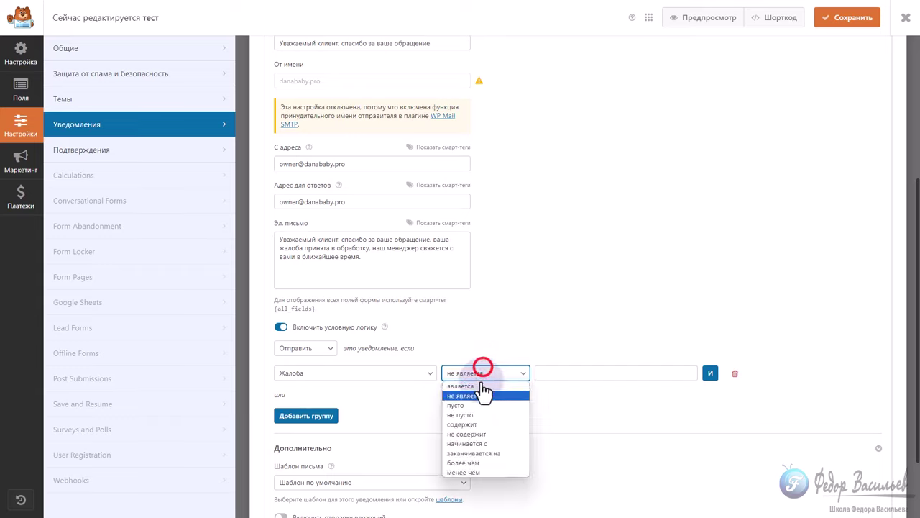
click(470, 415)
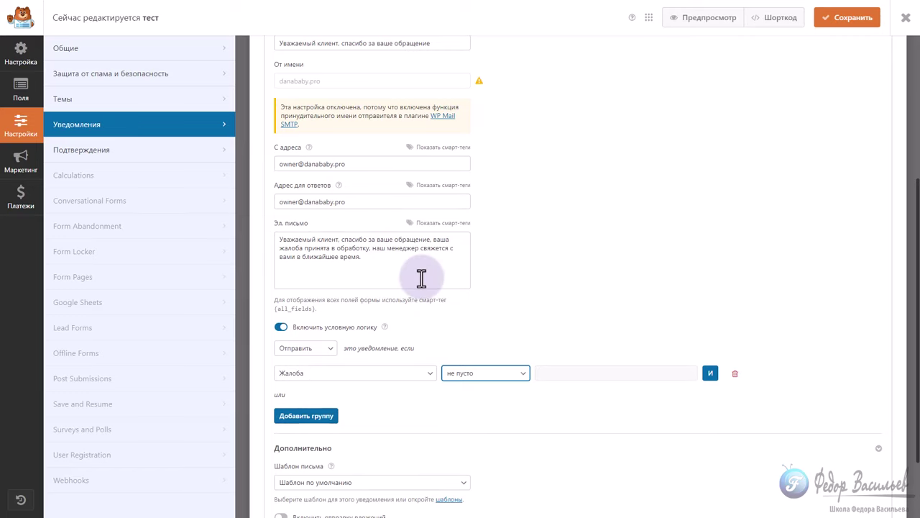
scroll(726, 335, down, 2)
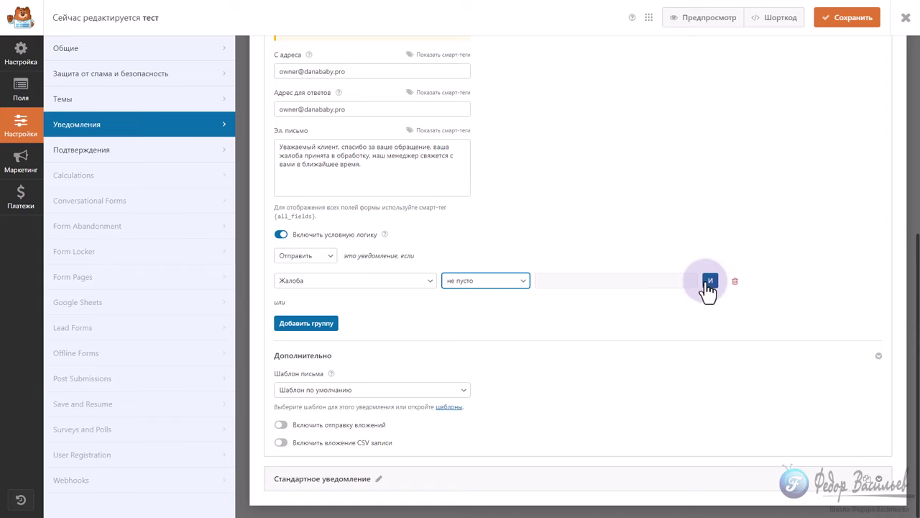
click(308, 323)
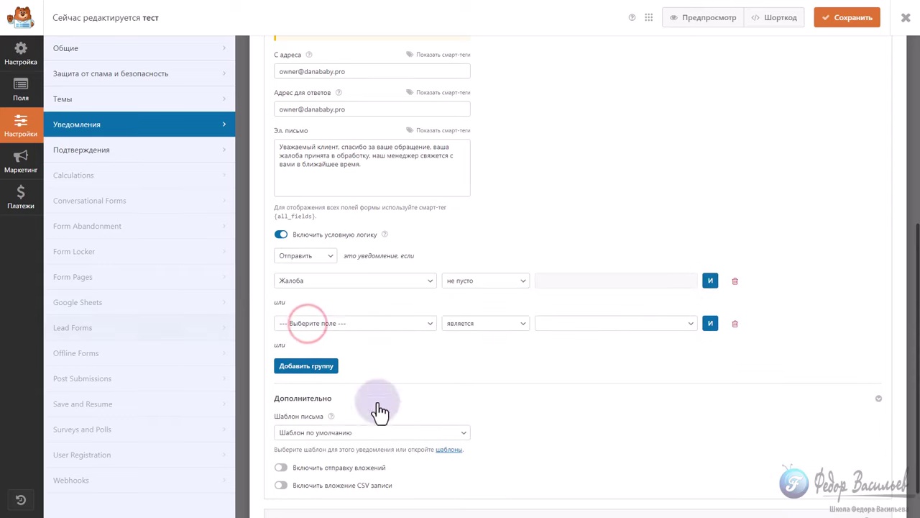
click(737, 325)
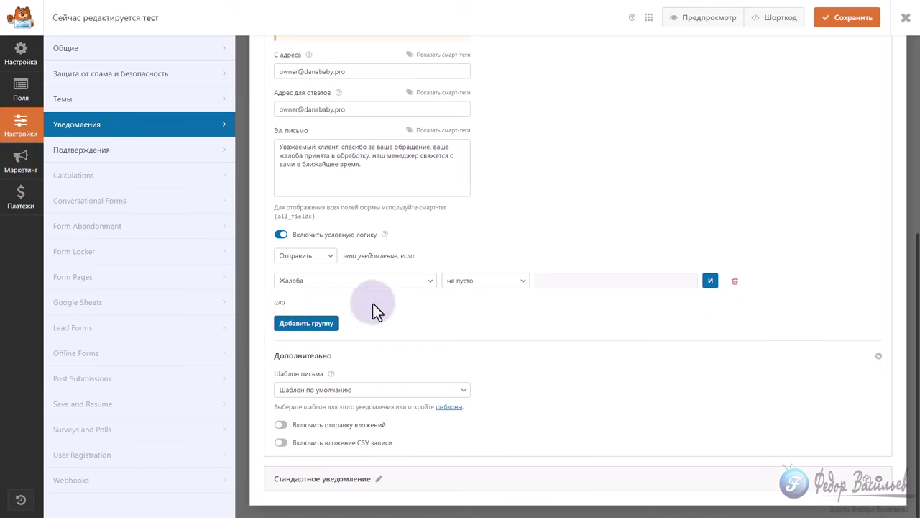
Look over the email template options available for the "автоответчик Ж." notification
click(336, 389)
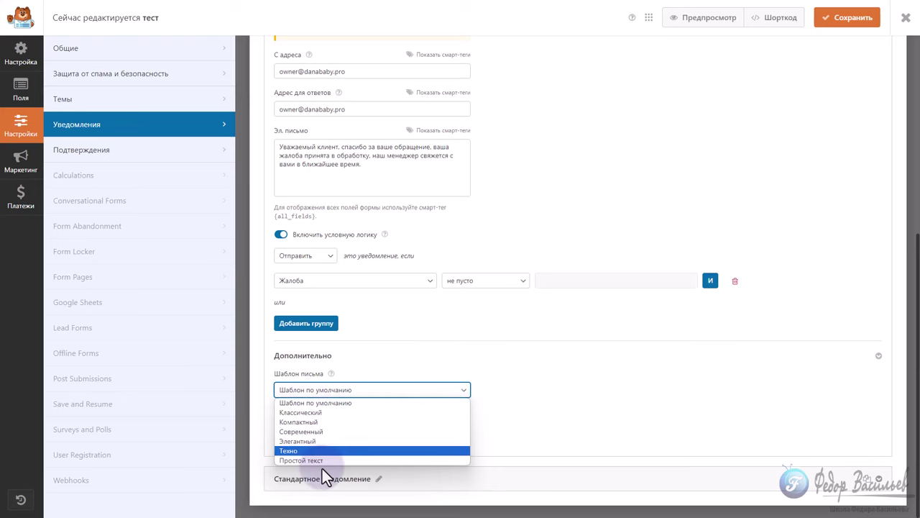
click(353, 368)
click(293, 387)
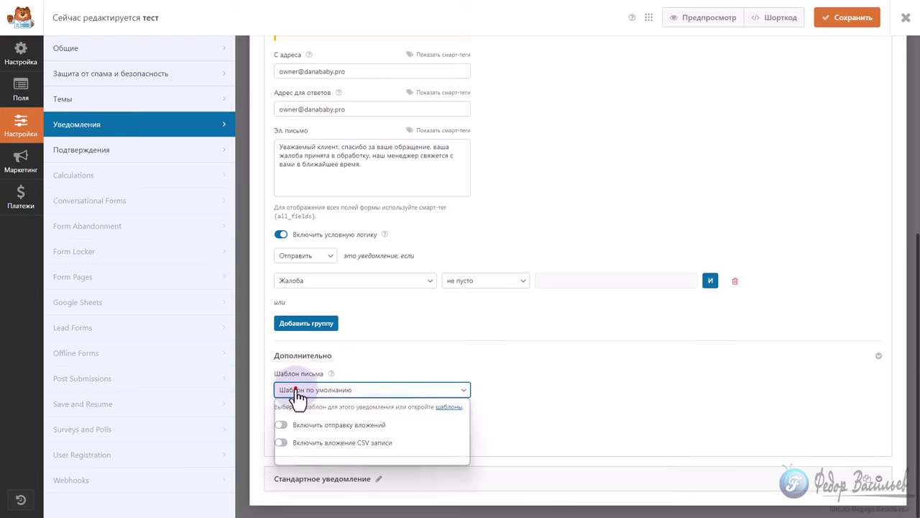
click(295, 389)
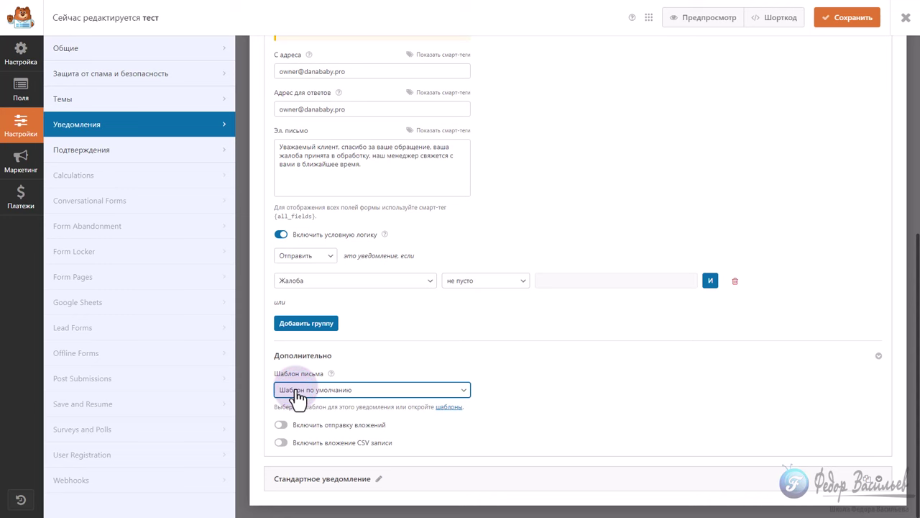
Collapse the "автоответчик Ж." notification, duplicate it and rename the copy "автоответчик П."
scroll(623, 349, up, 3)
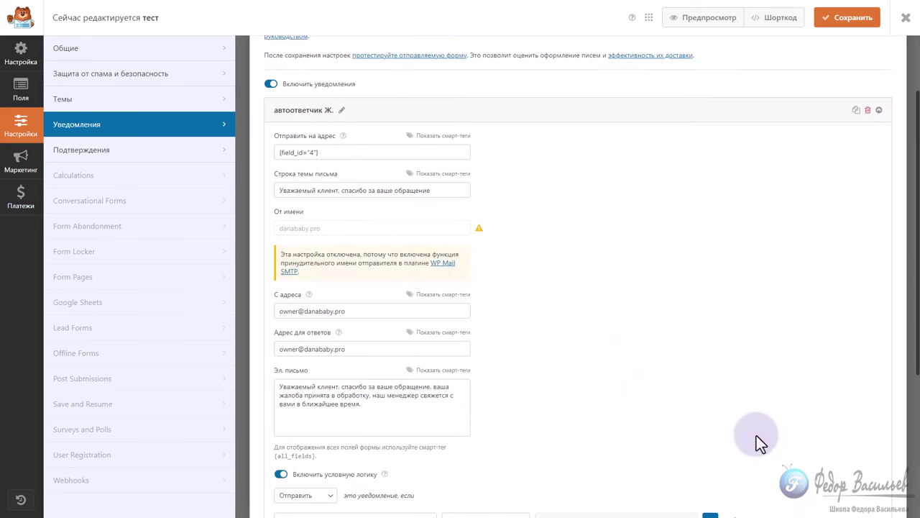
click(882, 110)
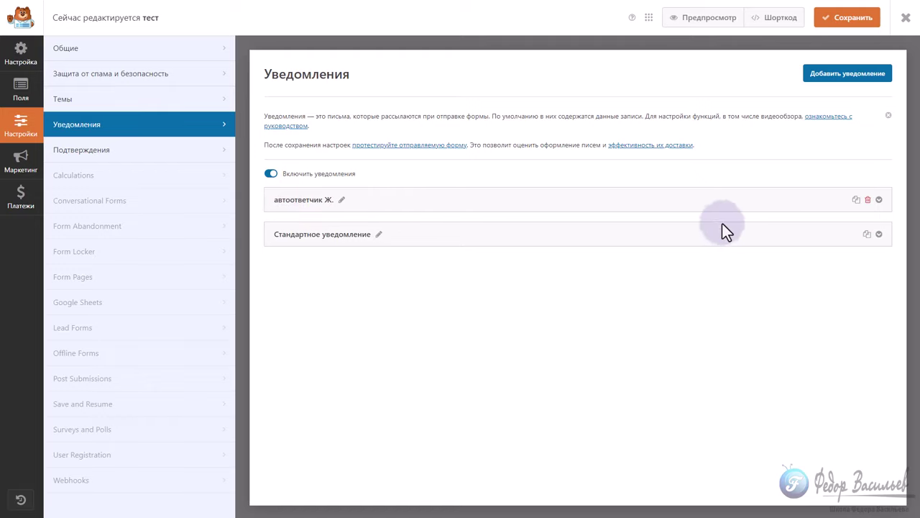
click(856, 201)
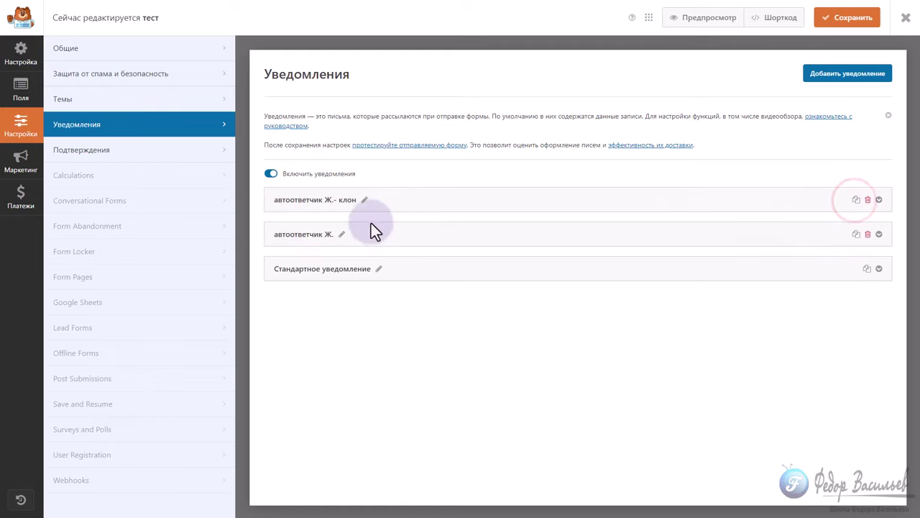
click(365, 202)
drag(369, 199, 287, 204)
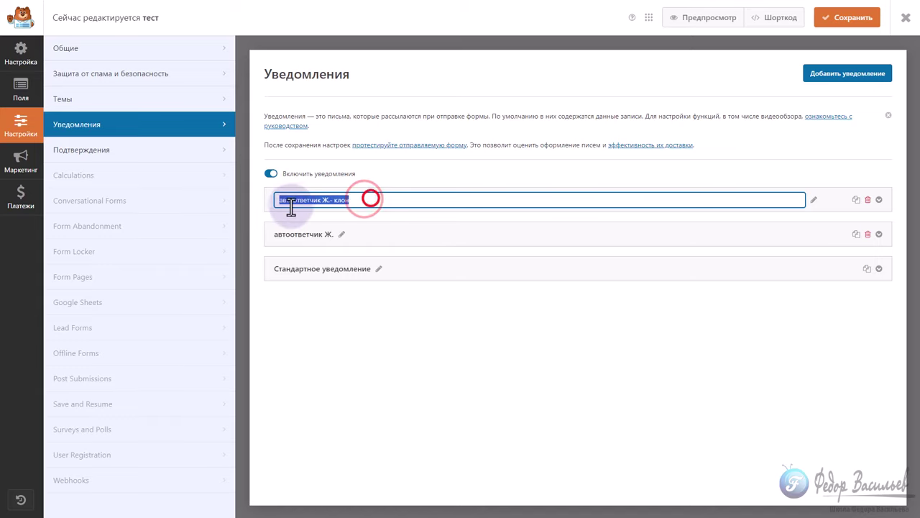
right_click(292, 204)
click(312, 261)
click(436, 352)
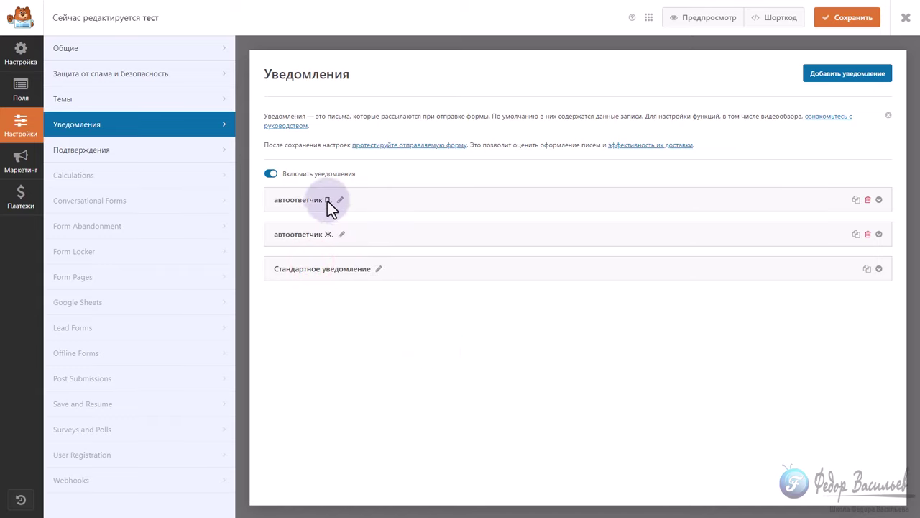
Expand "автоответчик П." and re-enter its send-to address using the "Эл. почта" smart tag, {field_id="4"}
click(879, 201)
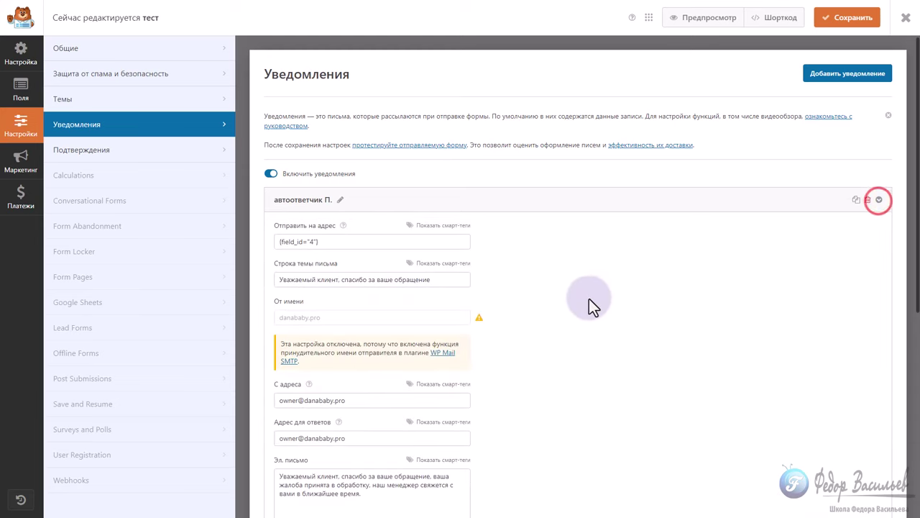
triple_click(329, 242)
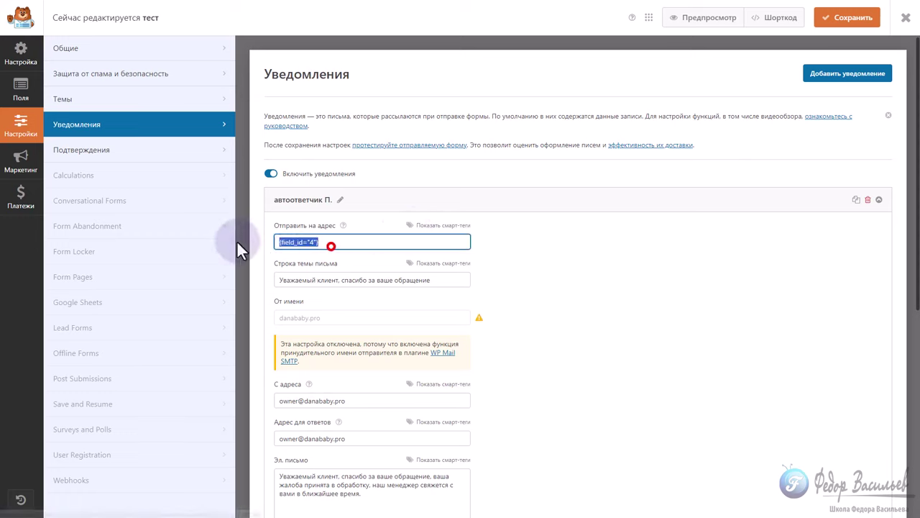
key(BackSpace)
click(431, 226)
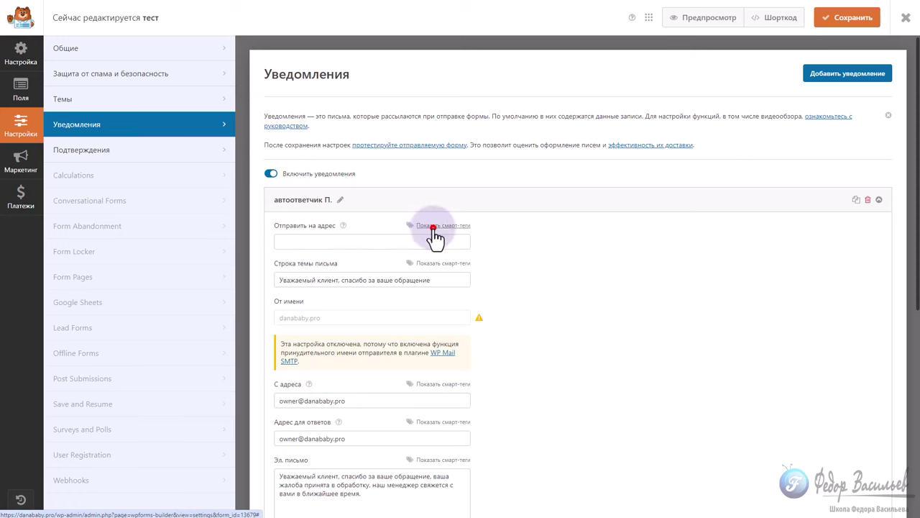
click(304, 264)
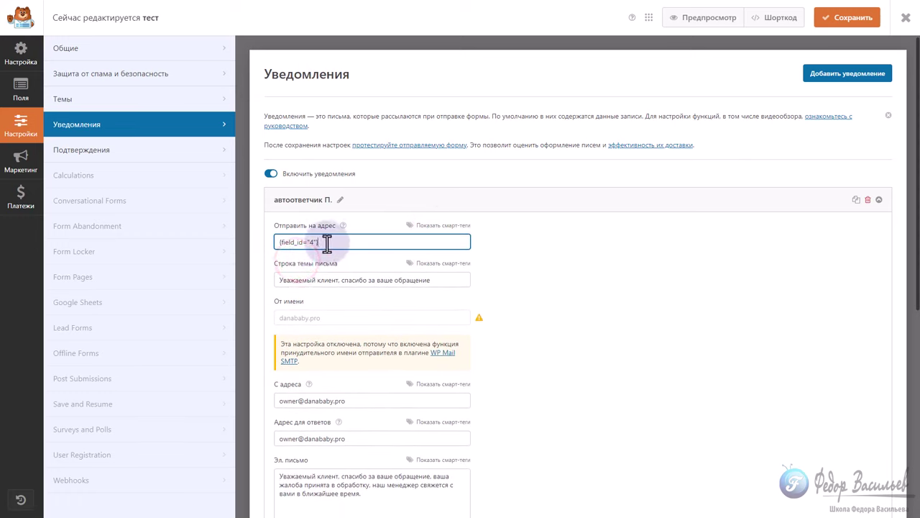
drag(324, 242, 275, 242)
click(540, 247)
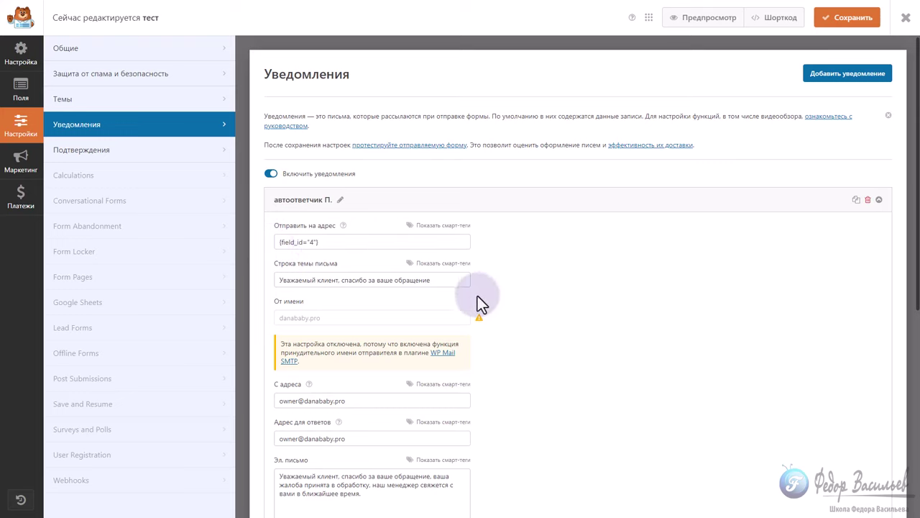
Replace the message body of "автоответчик П." with "Уважаемый клиент, спасибо за ваше обращение, ваше предложение принято в обработку, наш менеджер свяжется с вами в ближайшее время."
drag(450, 280, 266, 284)
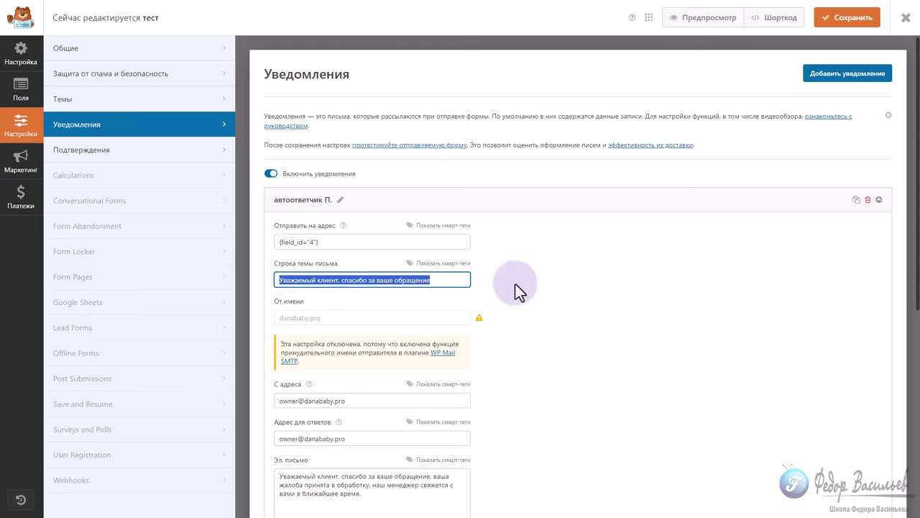
scroll(517, 282, down, 2)
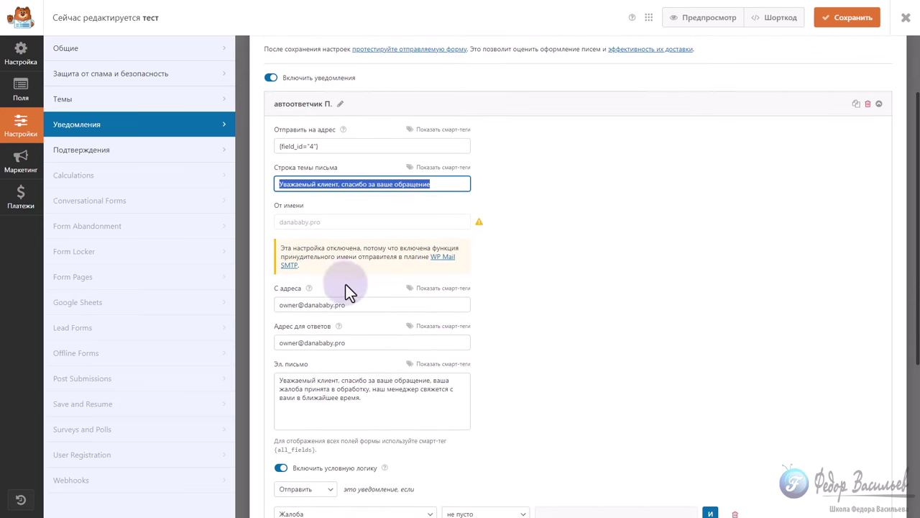
scroll(432, 291, down, 2)
click(598, 438)
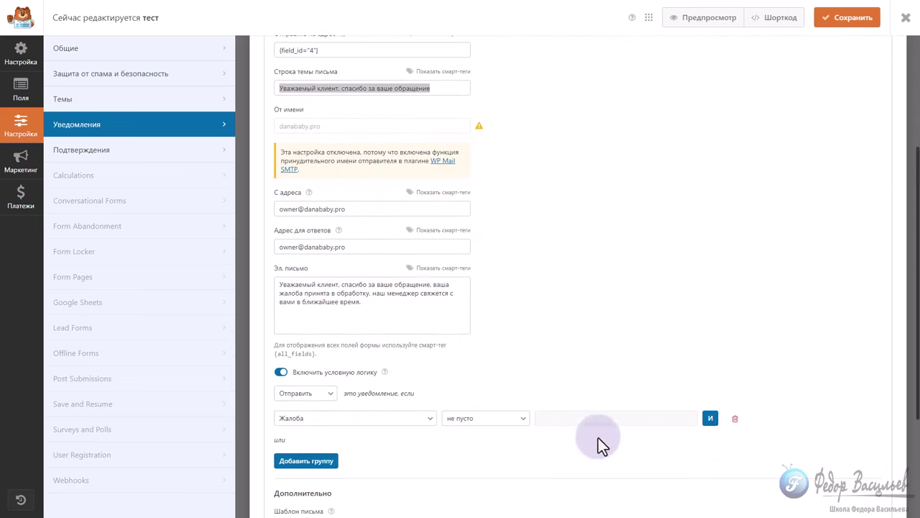
drag(374, 312, 264, 308)
key(BackSpace)
right_click(300, 305)
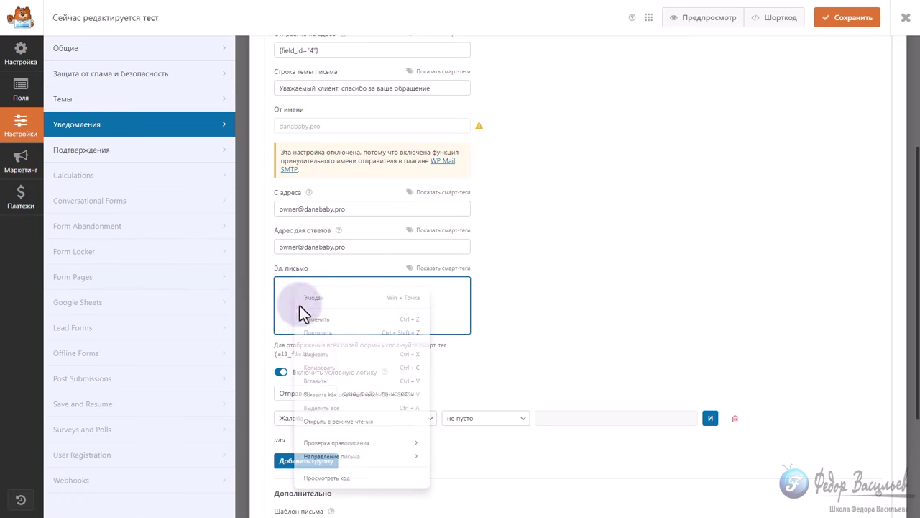
click(323, 380)
Set the field in the sending condition of "автоответчик П." to "Предложение:"
scroll(603, 251, down, 3)
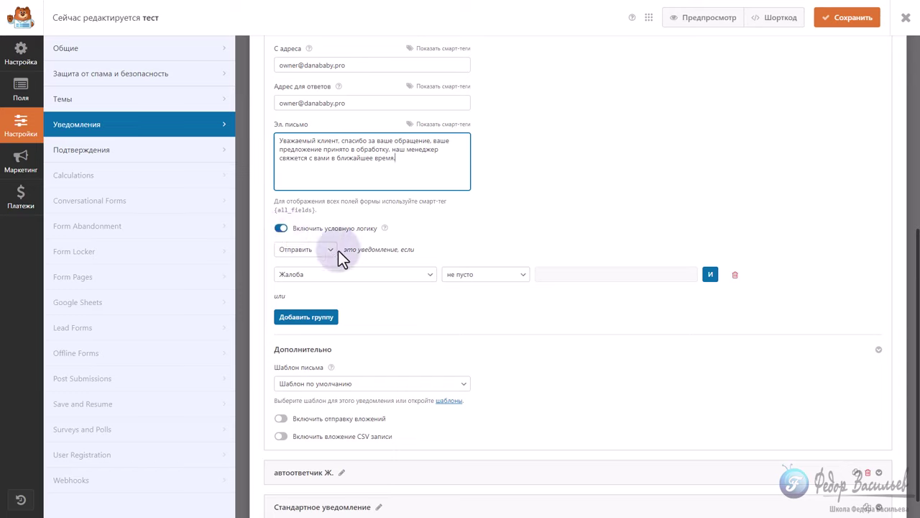
click(319, 275)
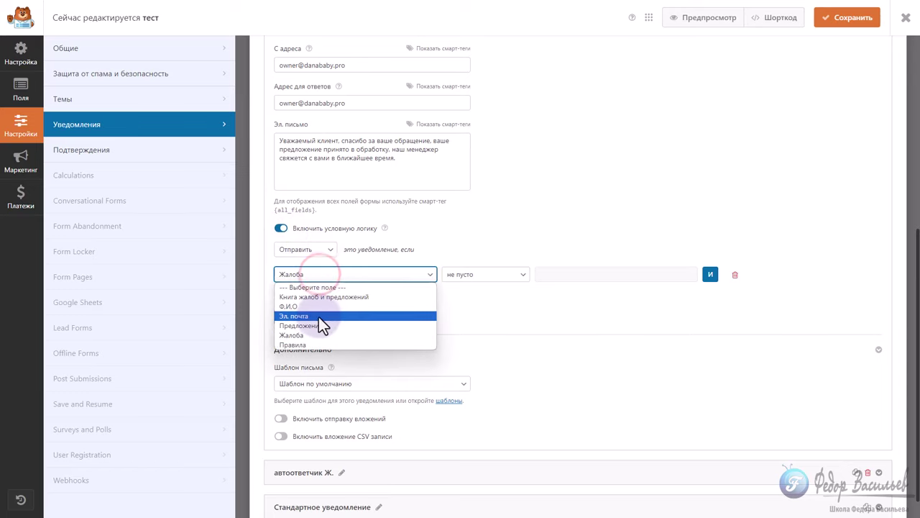
click(318, 320)
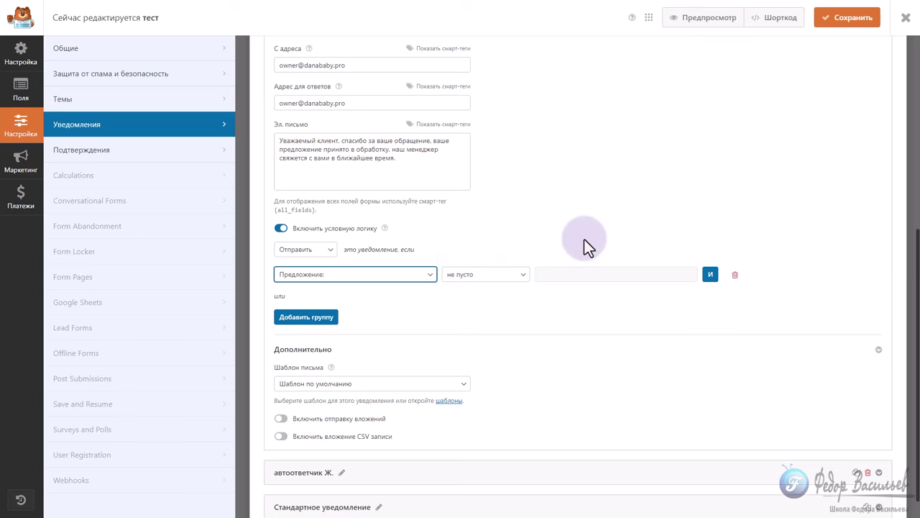
Collapse the "автоответчик П." notification and save the form
scroll(584, 244, up, 5)
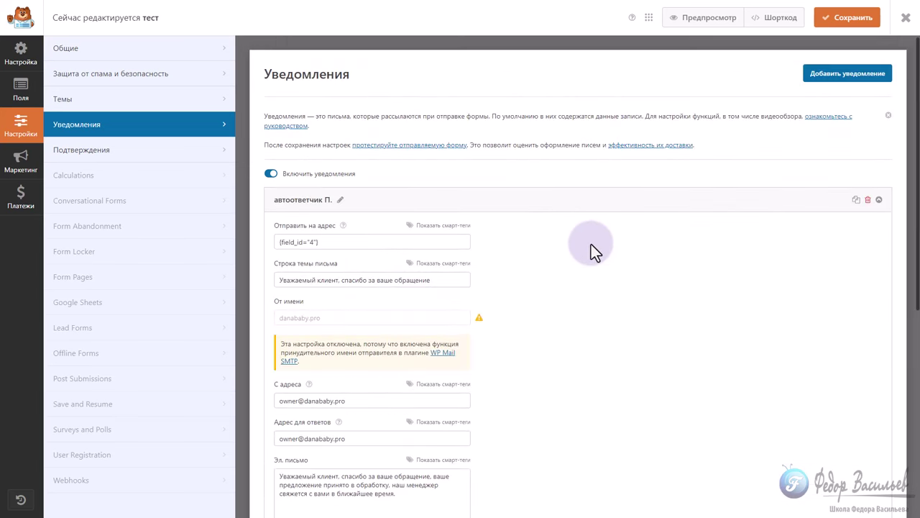
click(879, 201)
click(837, 17)
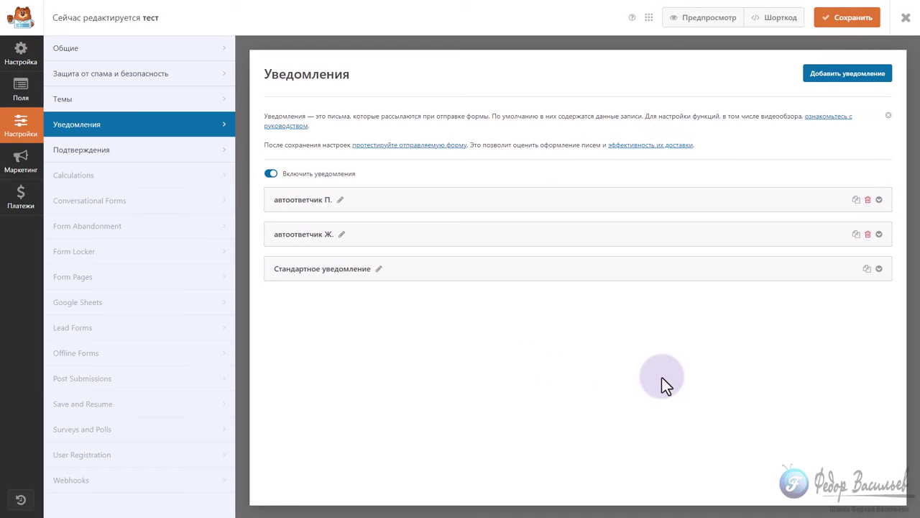
Embed the form in the existing page "Пример страницы" and open that page for editing
click(777, 21)
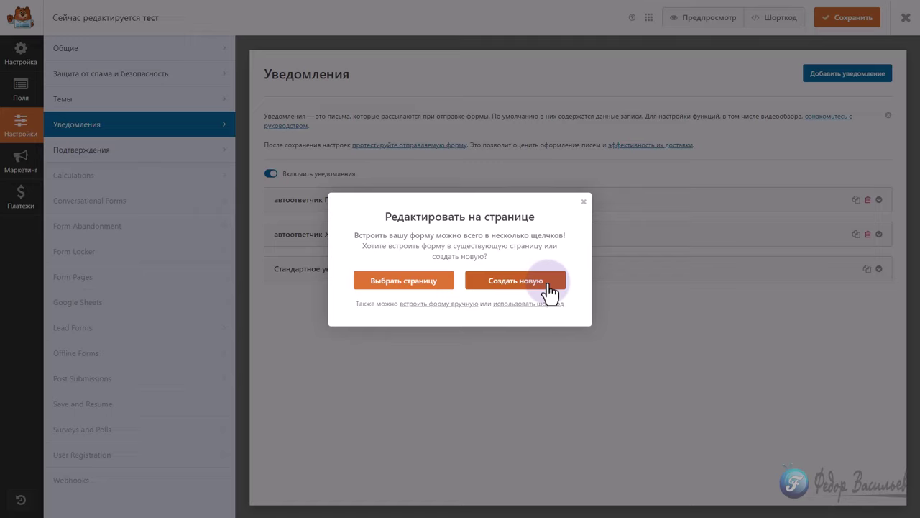
click(416, 280)
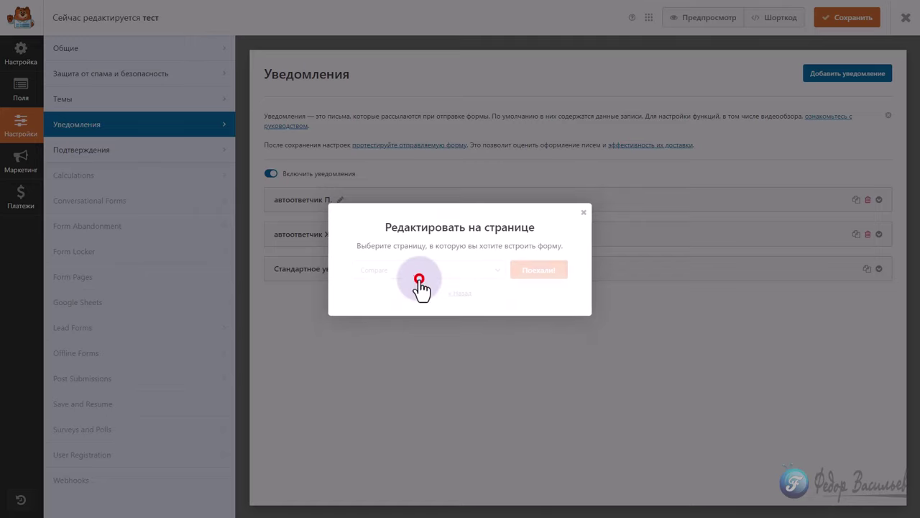
click(416, 267)
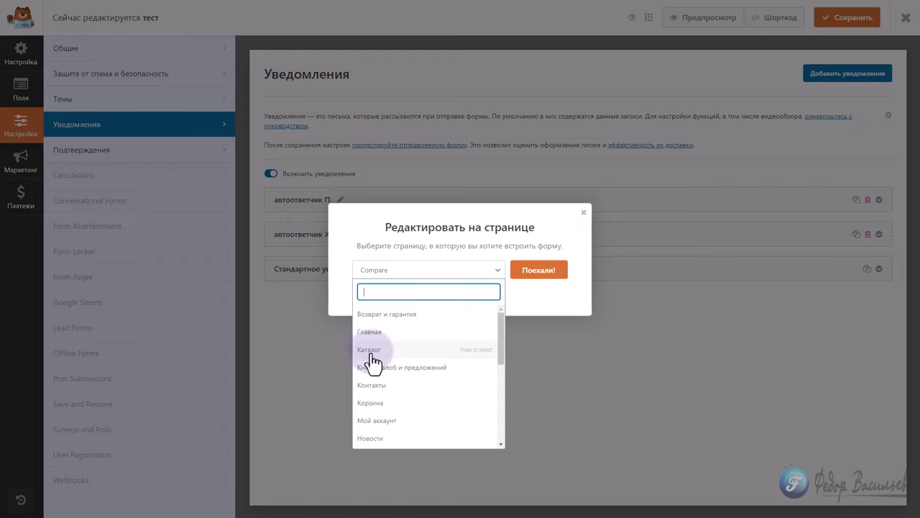
scroll(372, 364, down, 3)
click(386, 401)
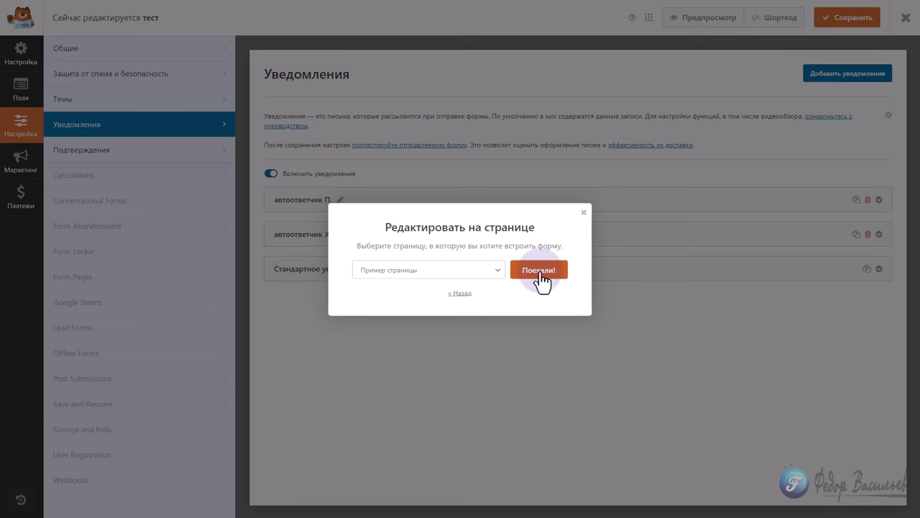
click(541, 273)
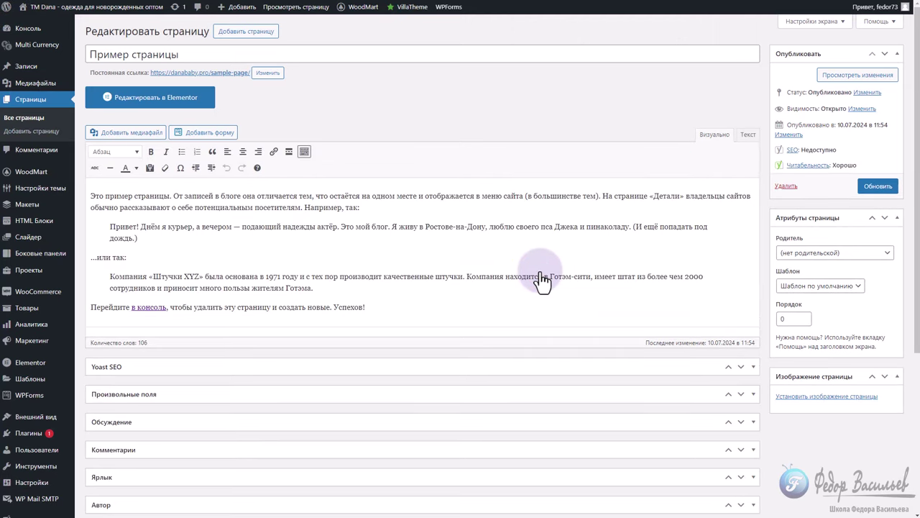
Delete all the sample text from the body of "Пример страницы" and update the page
click(441, 274)
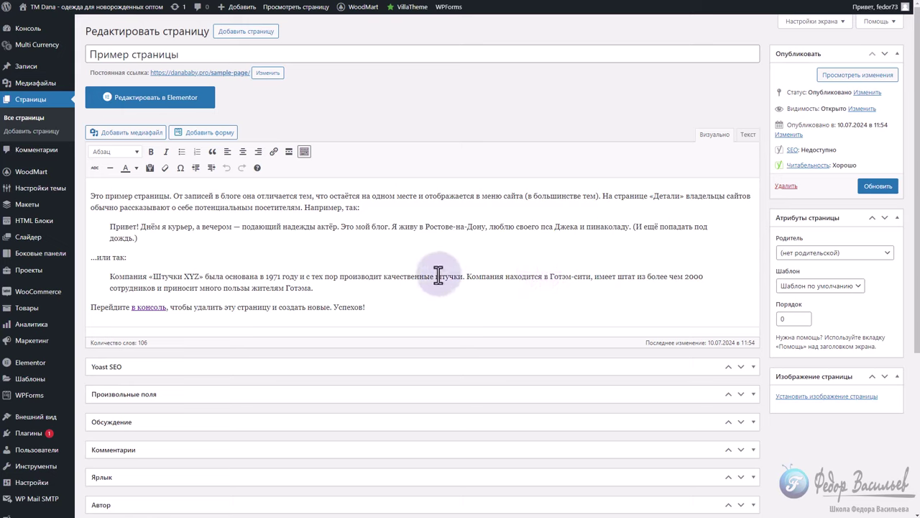
click(877, 185)
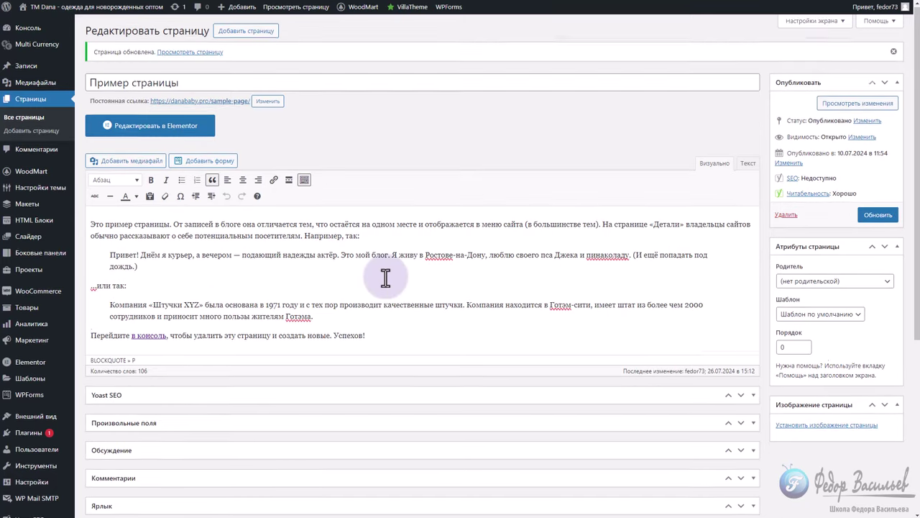
scroll(388, 274, down, 3)
scroll(388, 274, up, 4)
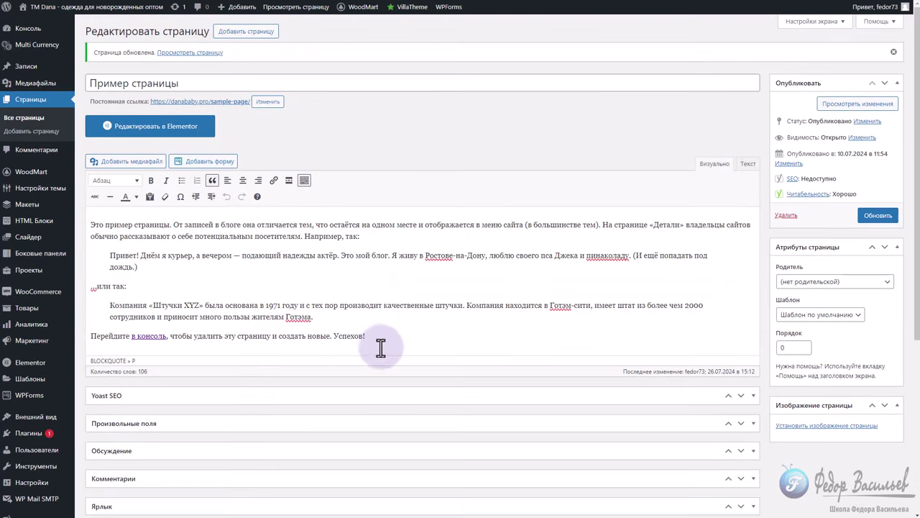
click(397, 336)
key(ctrl+a)
key(Delete)
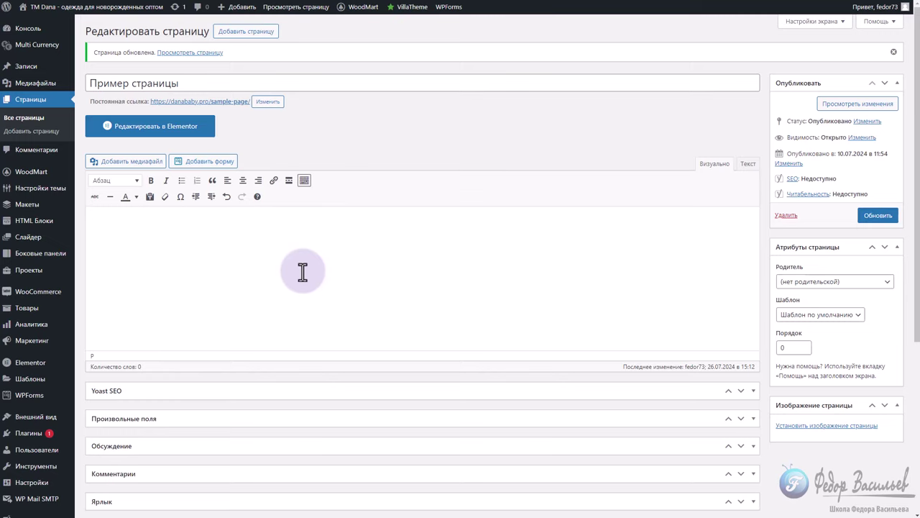
click(416, 346)
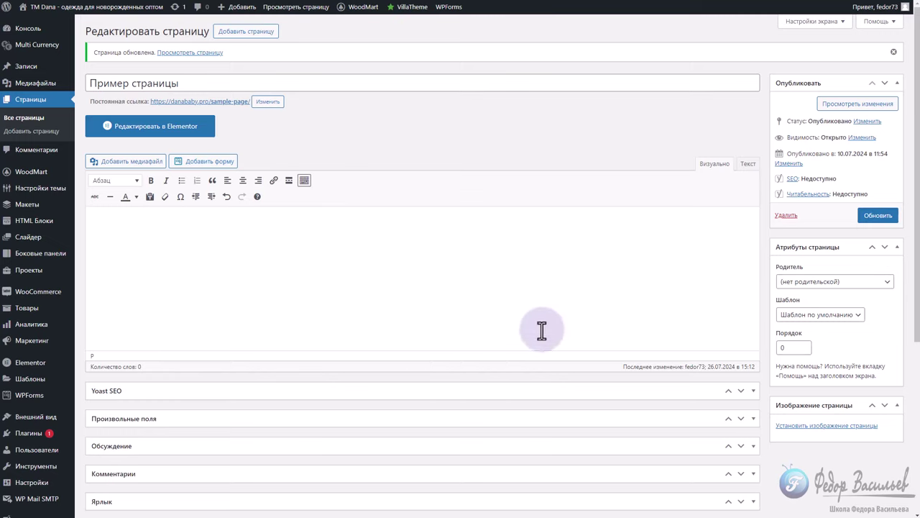
click(879, 216)
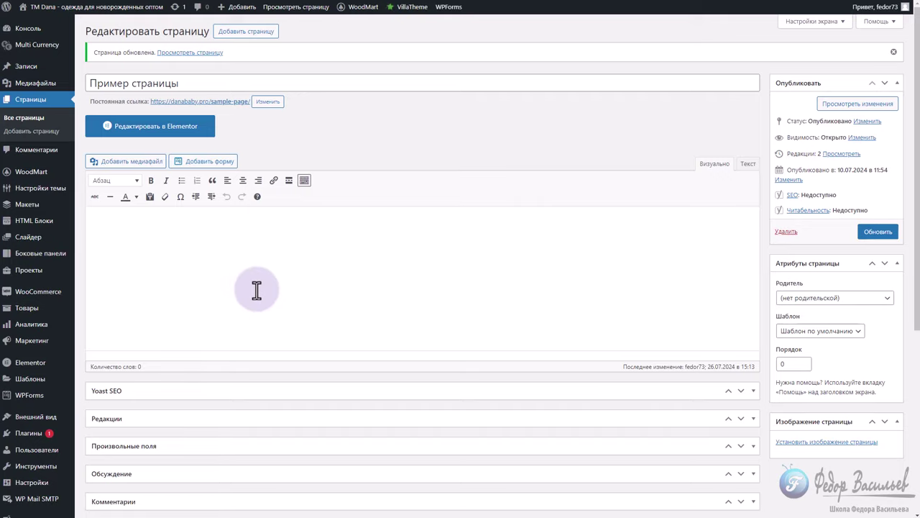
Open the page in Elementor, find the widget with the search "form", and add a WPForms widget showing the form "тест"
click(164, 128)
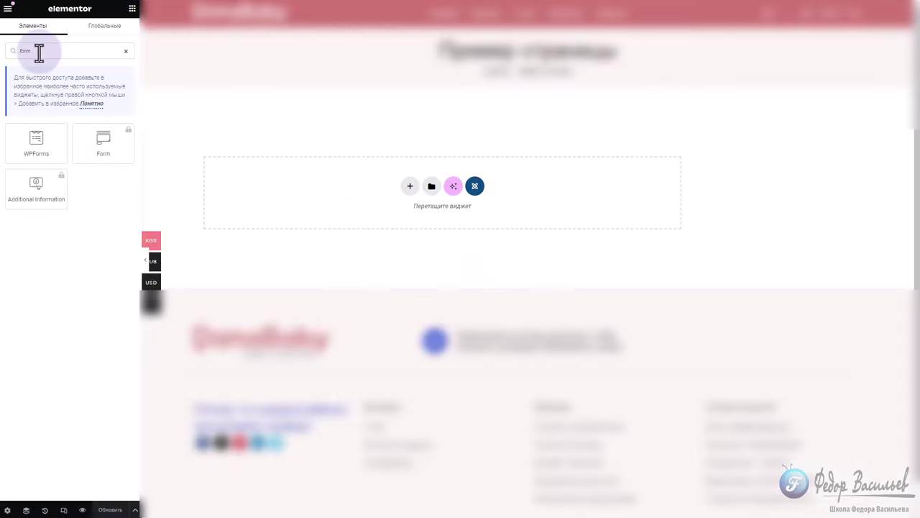
double_click(36, 52)
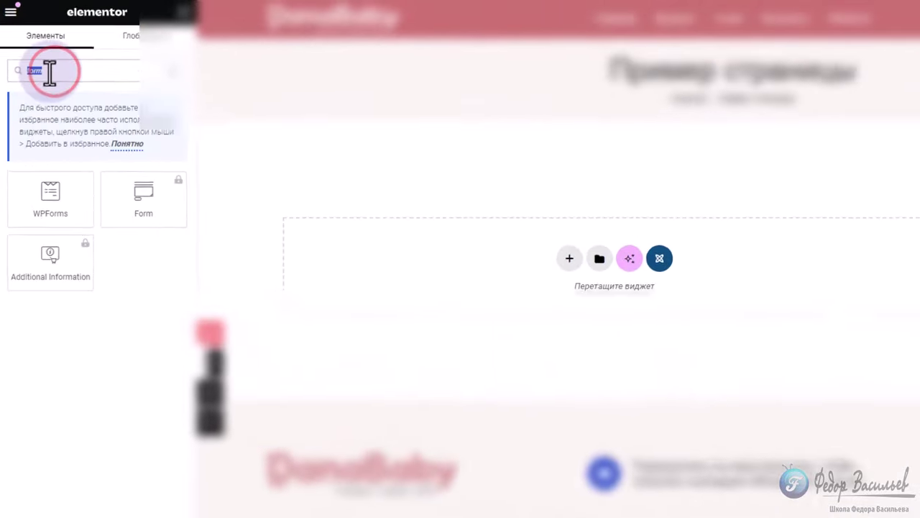
click(52, 68)
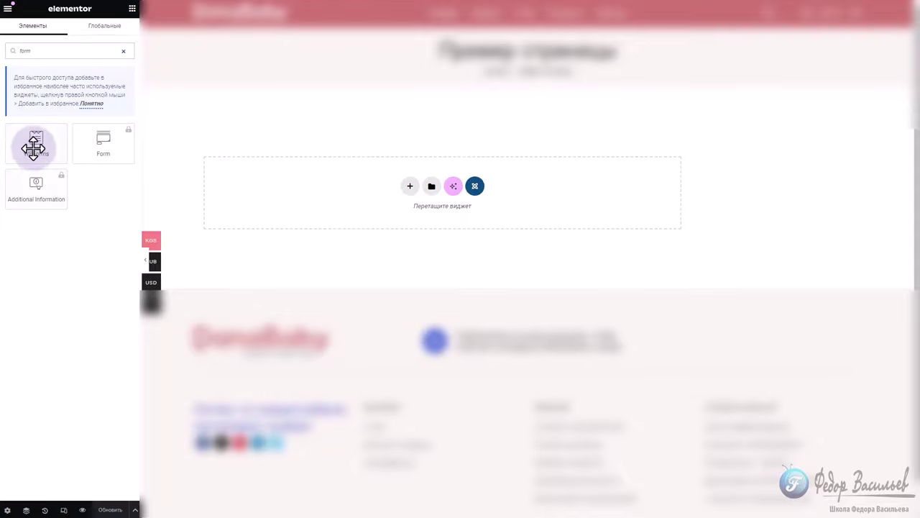
drag(33, 148, 547, 202)
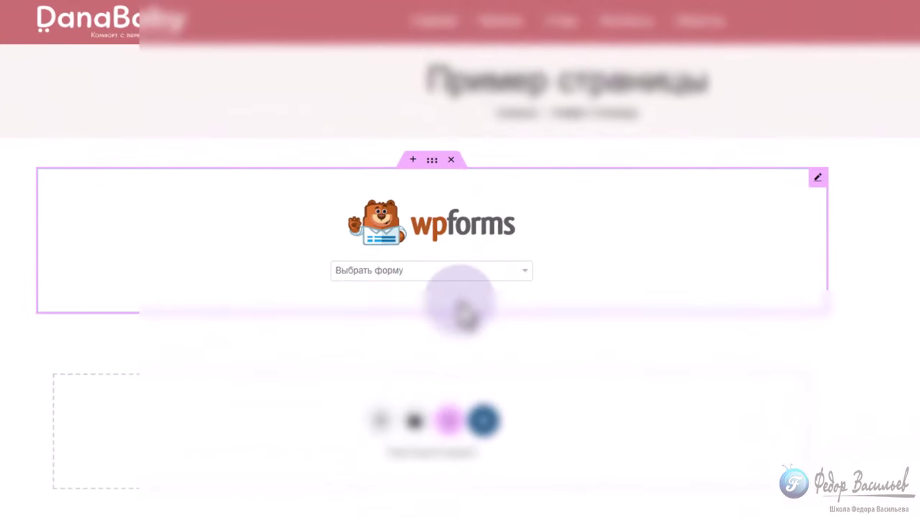
click(391, 271)
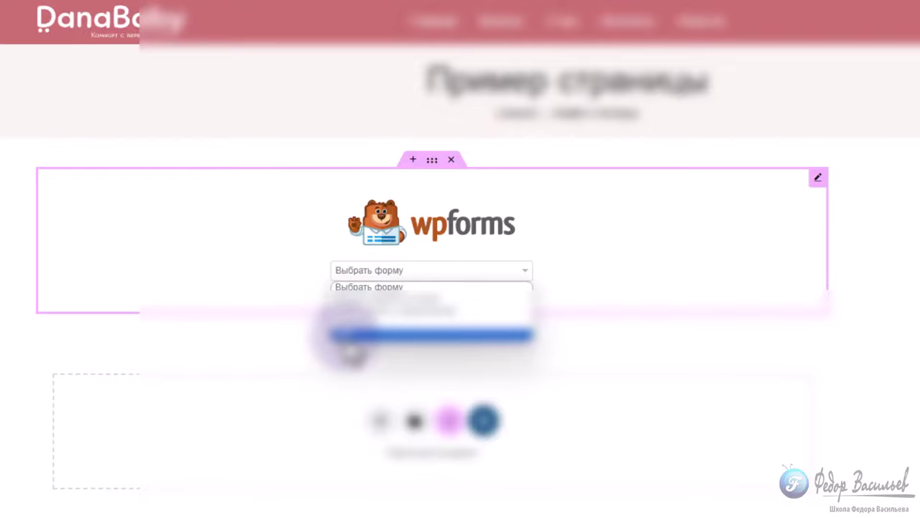
click(349, 335)
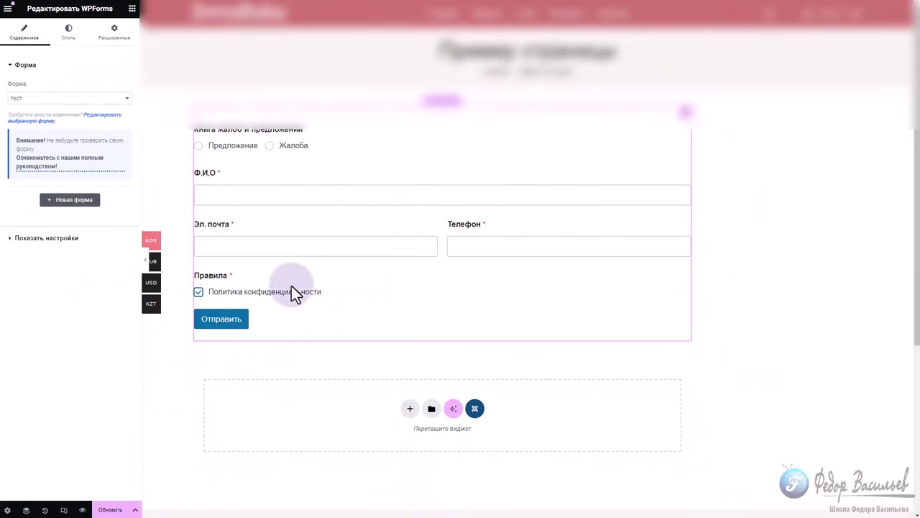
Check the embedded form in the mobile preview and return to the desktop view
click(63, 509)
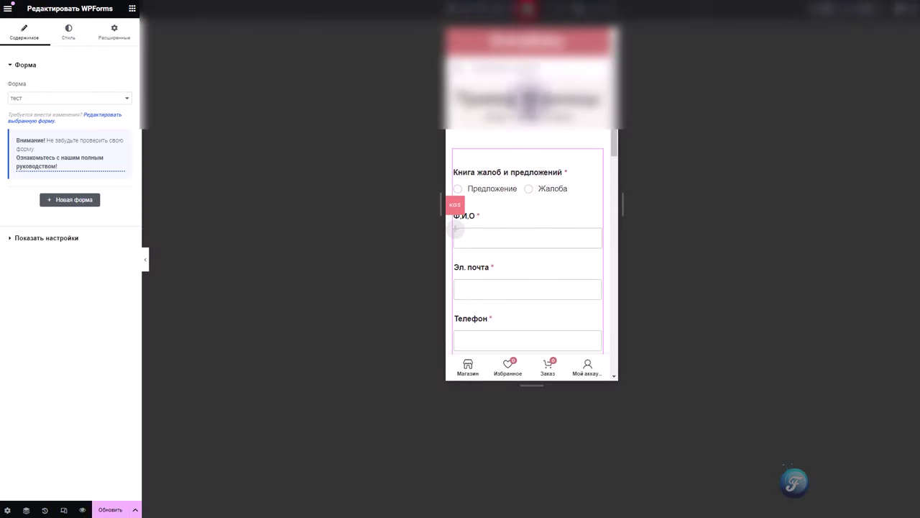
scroll(536, 175, down, 5)
scroll(536, 175, up, 5)
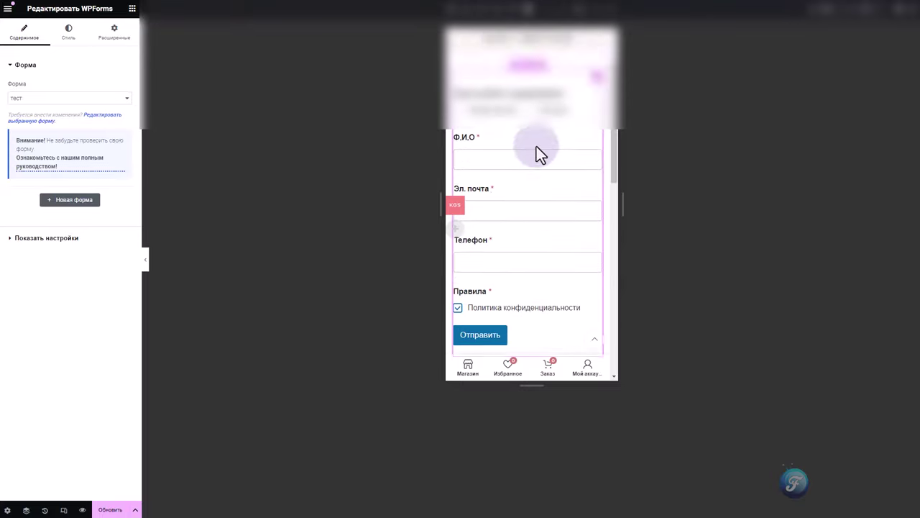
click(449, 8)
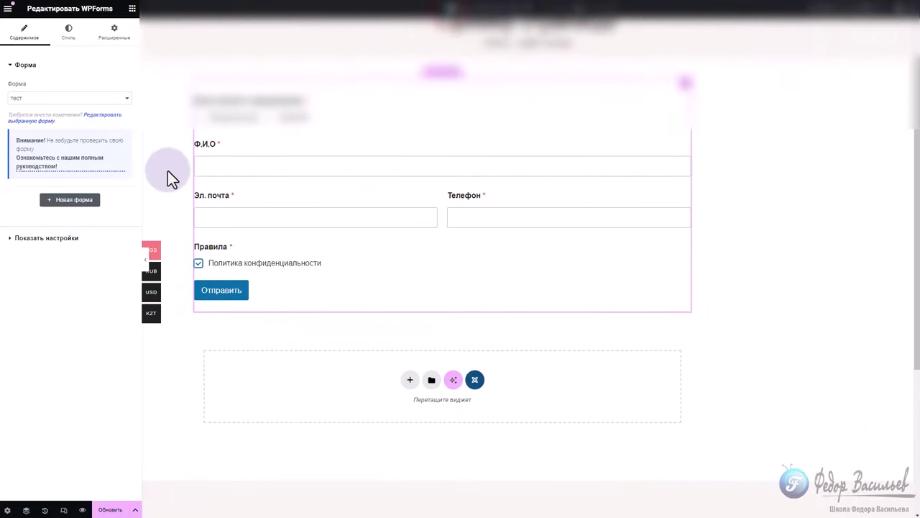
Set the background of the form's submit button to the global color "Первый" in the widget's button styles
click(69, 44)
click(66, 36)
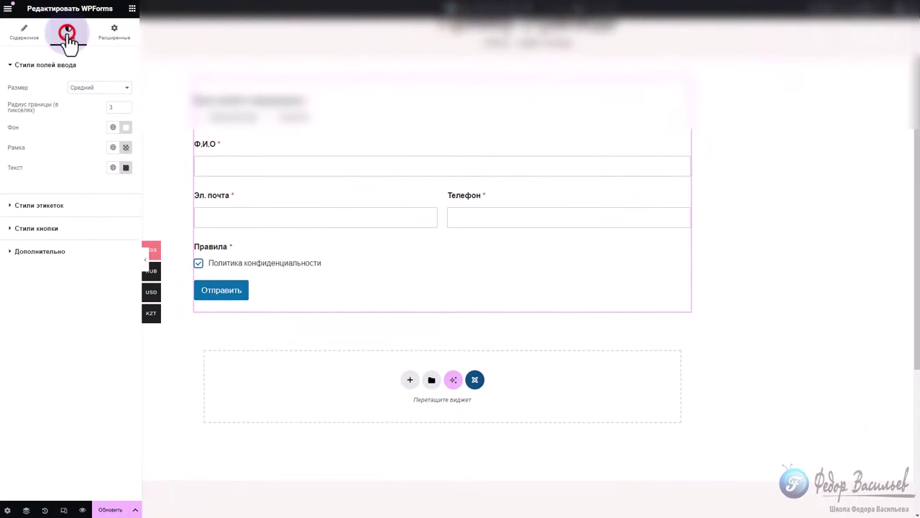
click(49, 64)
click(42, 65)
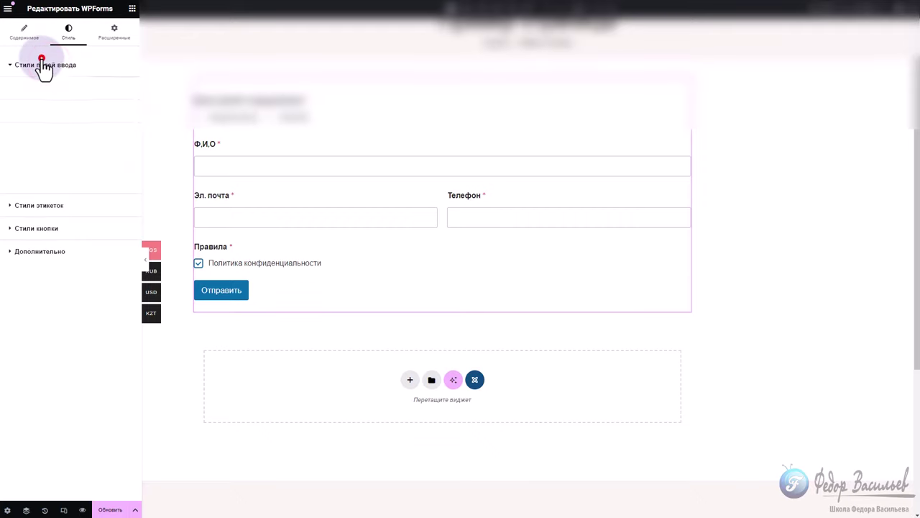
click(42, 65)
click(70, 115)
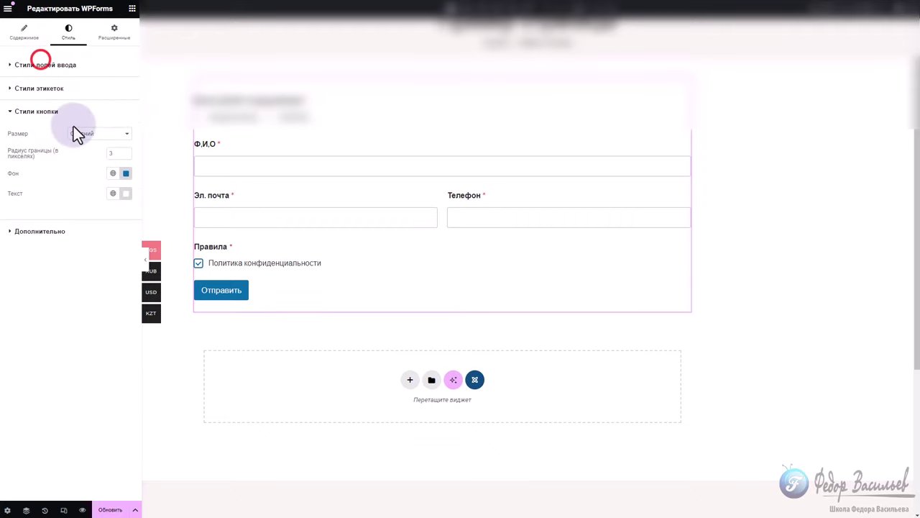
click(126, 174)
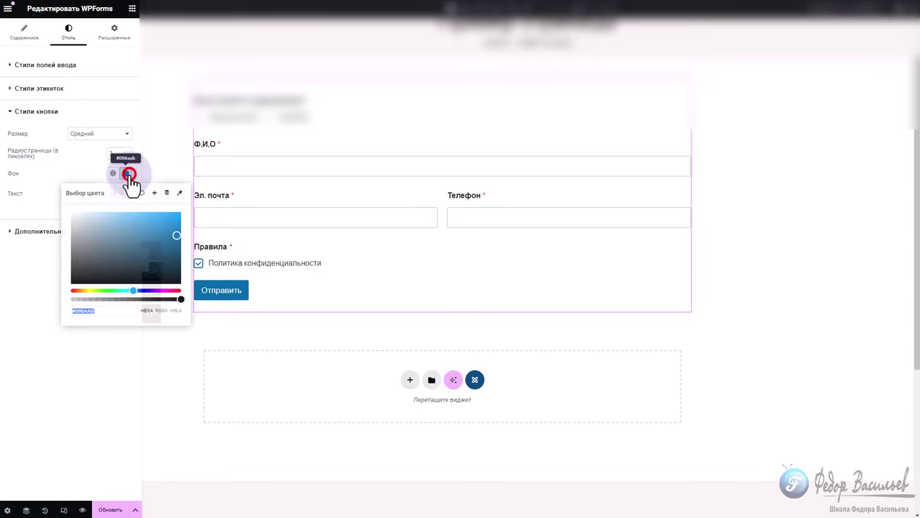
click(113, 174)
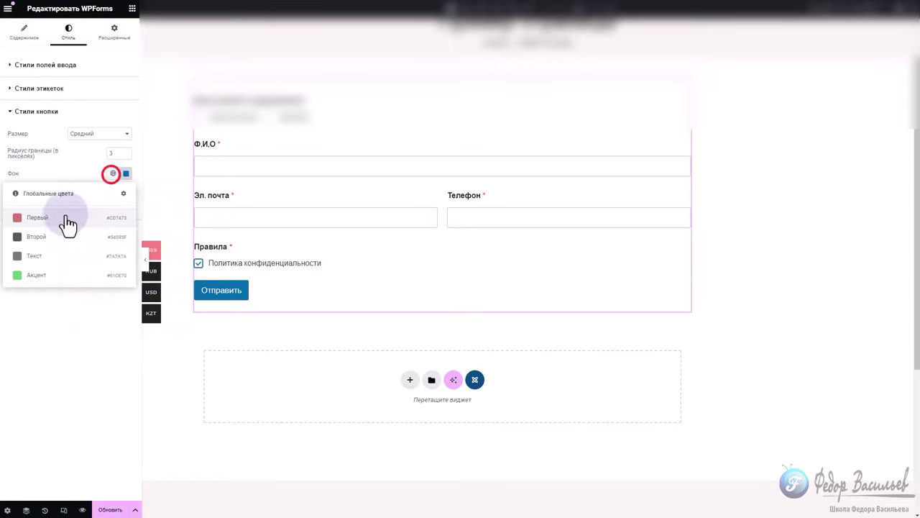
click(17, 218)
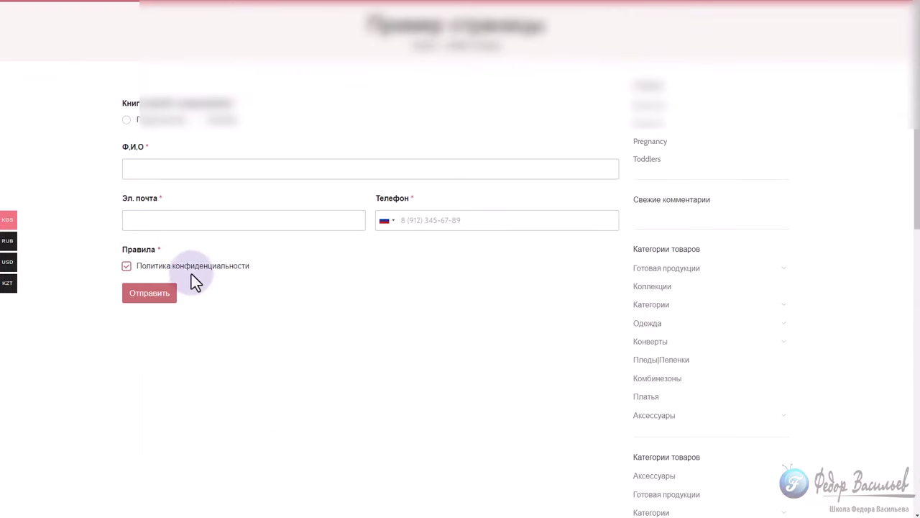
On the published page, choose "Жалоба", fill in the full name, e-mail and phone, enter "жалоба" as the complaint, and submit the form
click(165, 167)
click(167, 222)
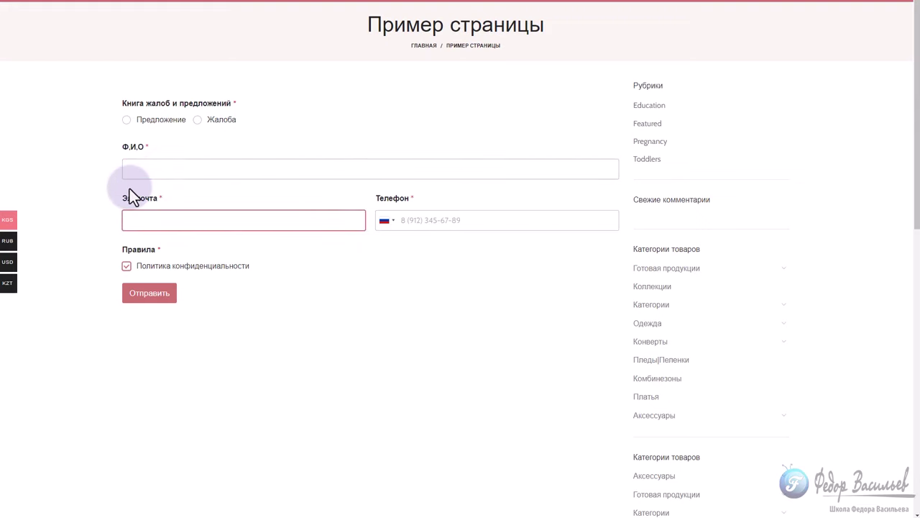
click(197, 119)
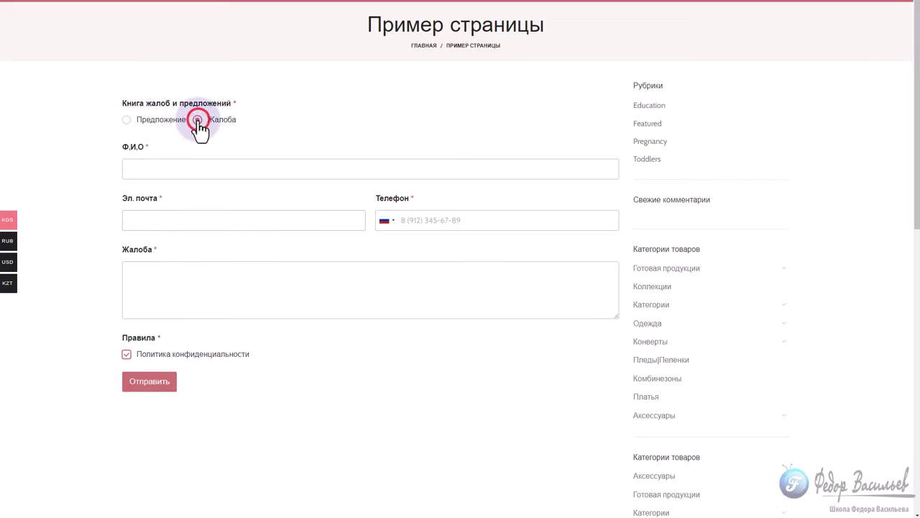
click(141, 288)
drag(128, 249, 147, 271)
click(126, 120)
click(197, 119)
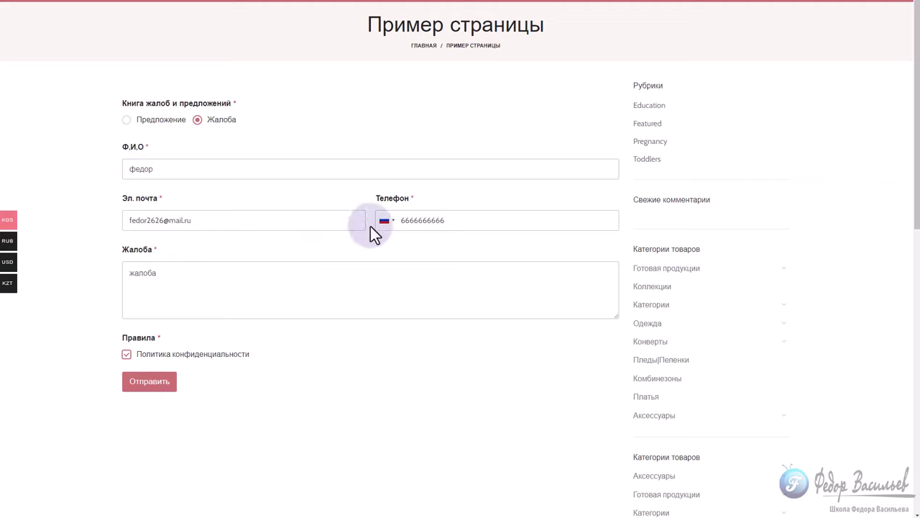
click(151, 385)
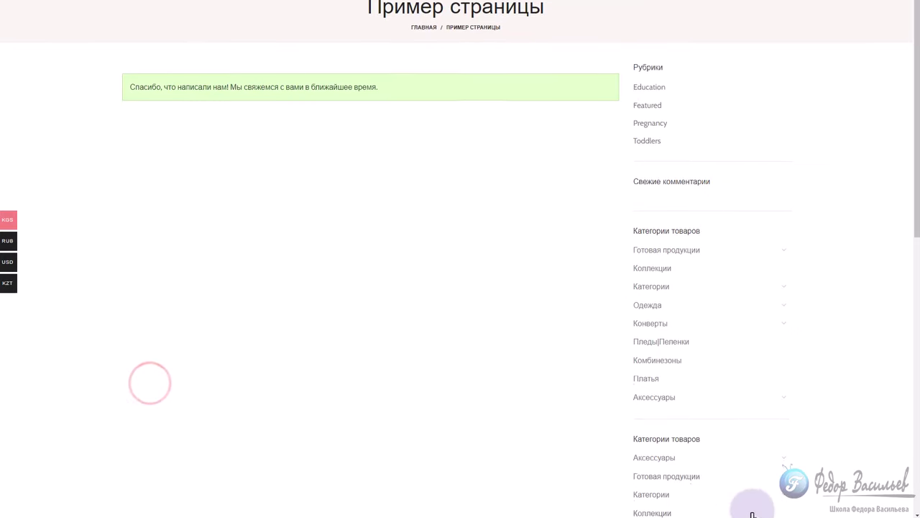
Read the confirmation message displayed on the page after the form submission
drag(156, 105, 360, 107)
click(309, 143)
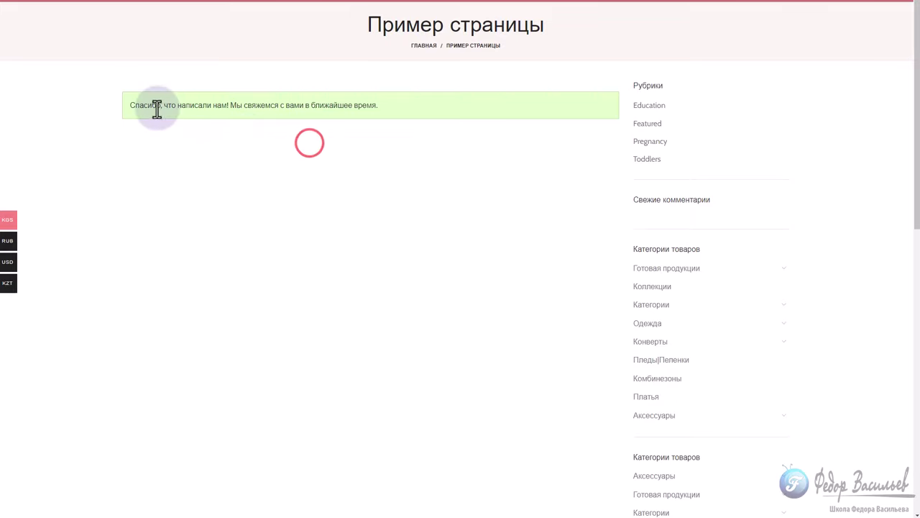
drag(139, 105, 375, 106)
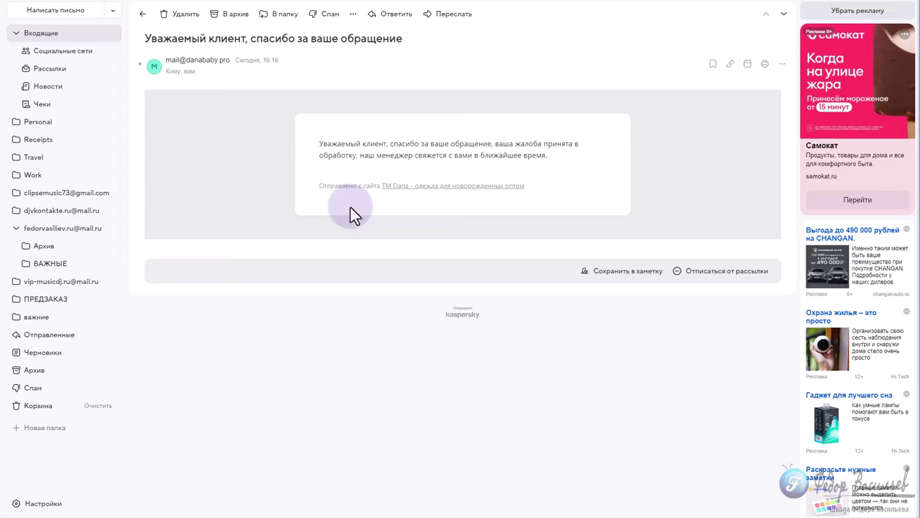
Switch to the client's mailbox and read the body of the complaint autoresponder e-mail
drag(515, 144, 333, 144)
click(478, 149)
click(332, 147)
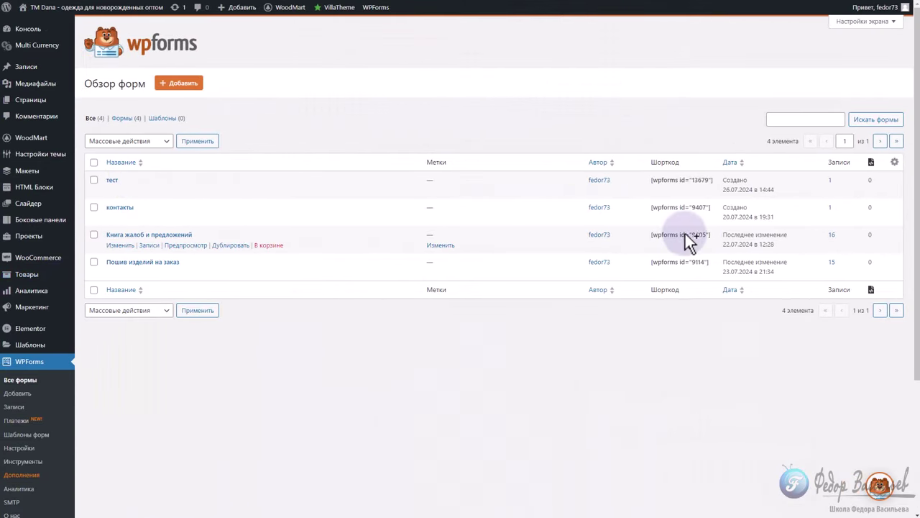
Locate the shortcode of the form "тест", and examine the period and chart style options of the WPForms dashboard statistics
click(662, 180)
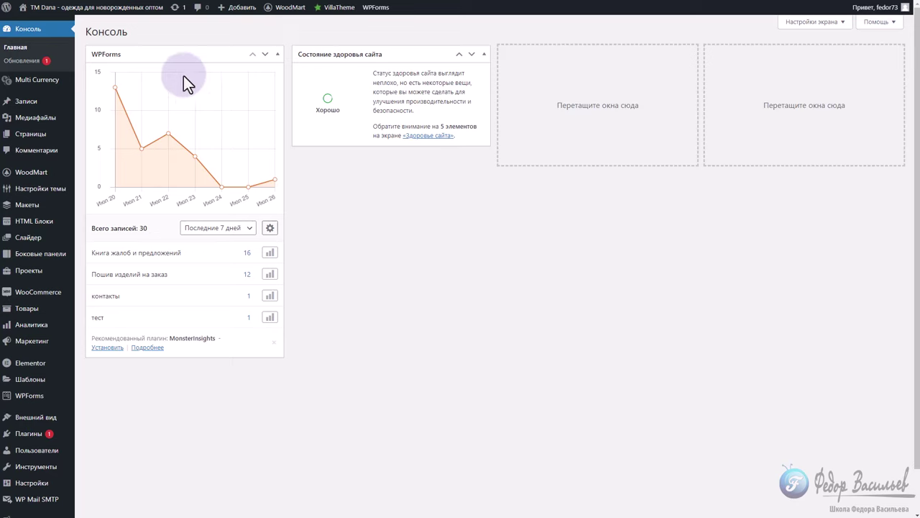
click(222, 228)
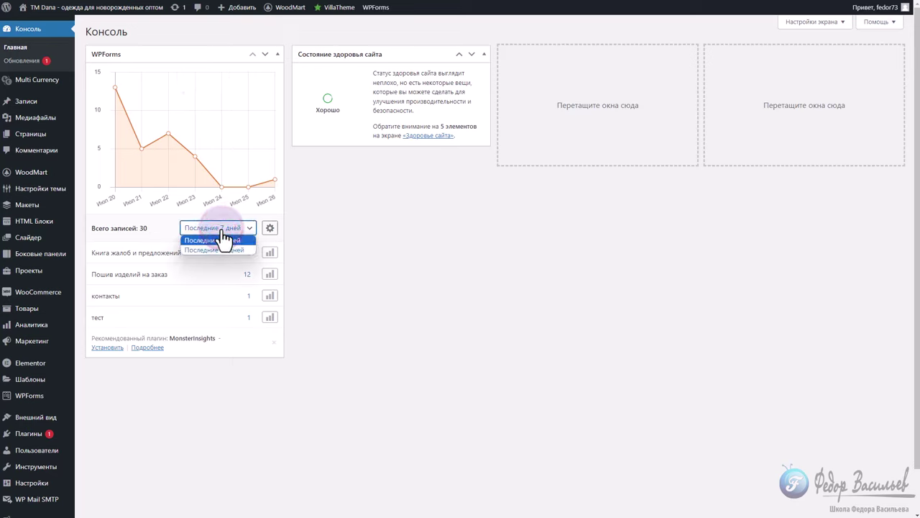
click(269, 227)
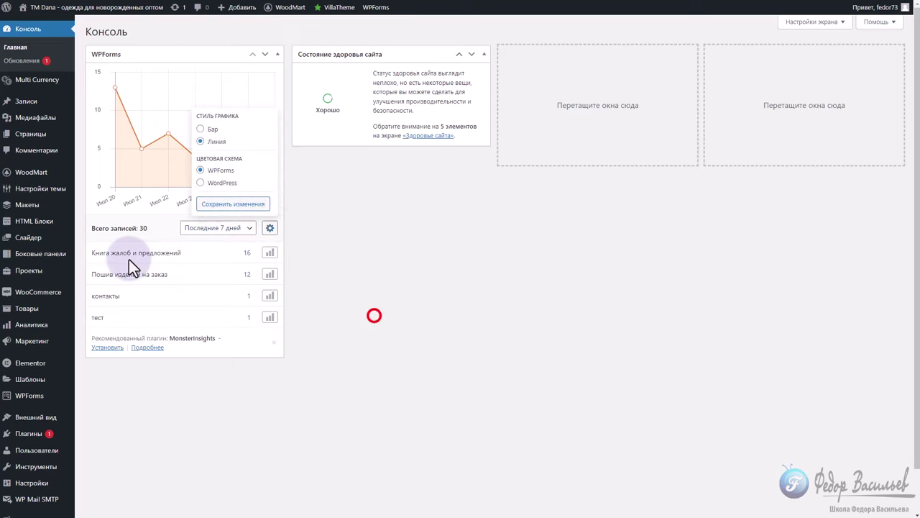
Open the entries of the form "тест" and read the full details and available actions of the "Жалоба" entry
click(248, 318)
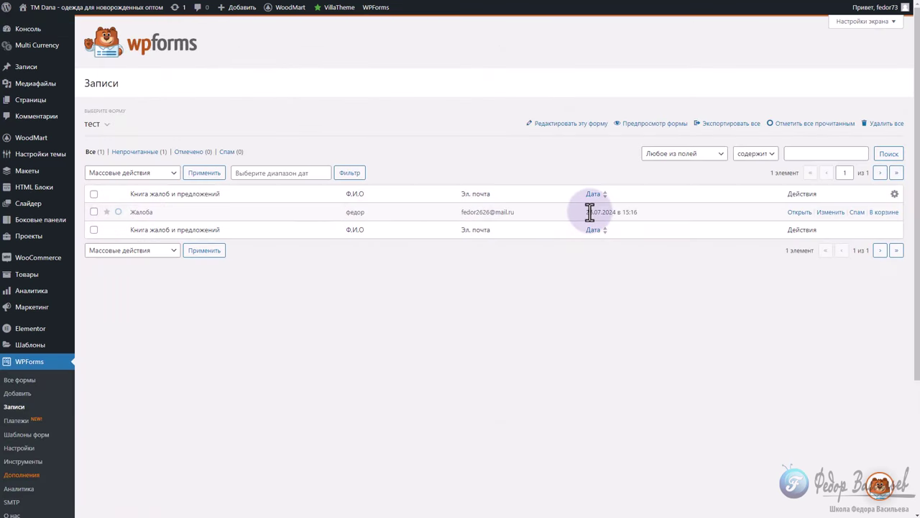
drag(590, 212, 620, 250)
click(719, 277)
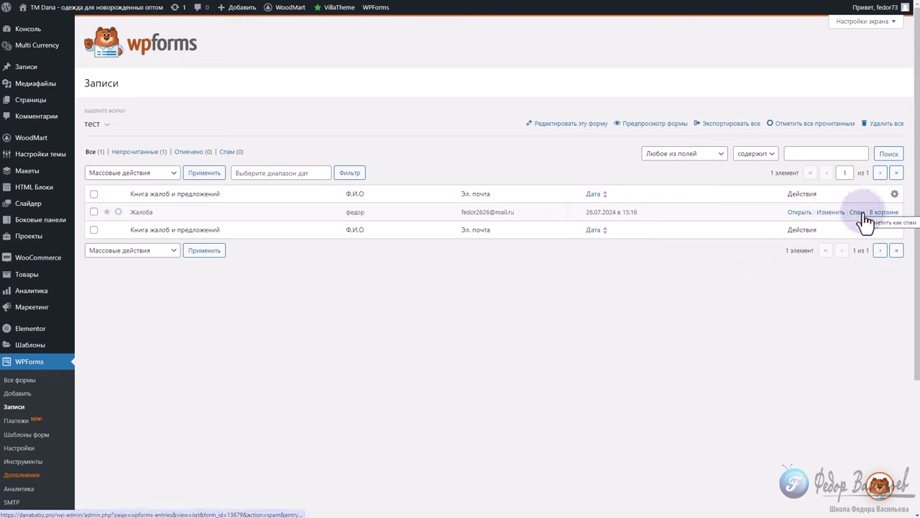
click(795, 214)
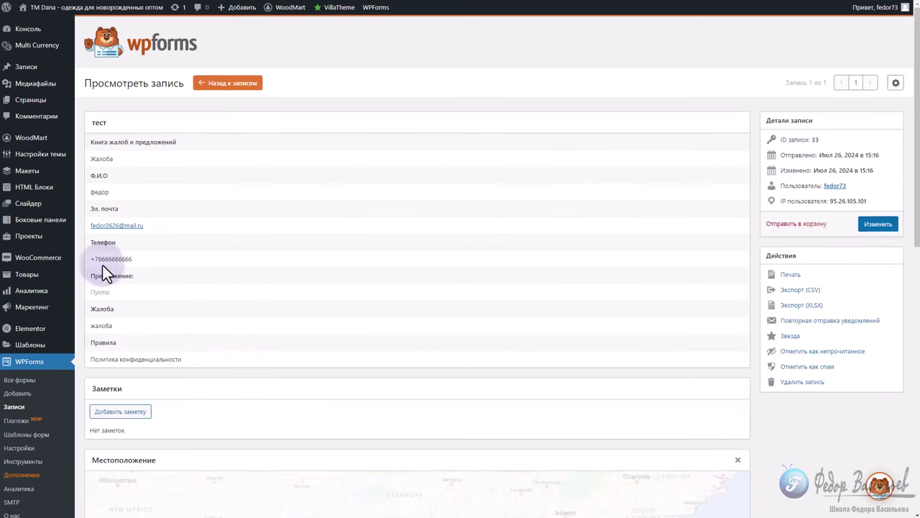
scroll(132, 262, down, 2)
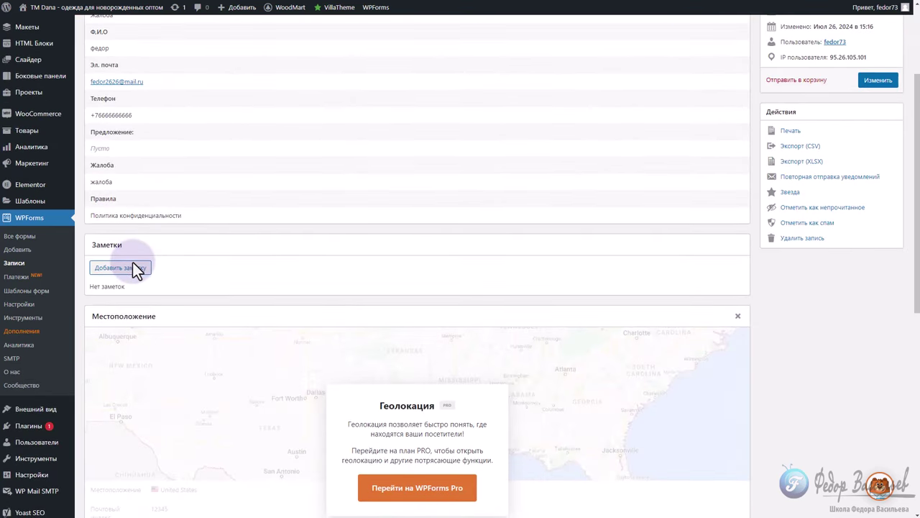
scroll(280, 244, down, 2)
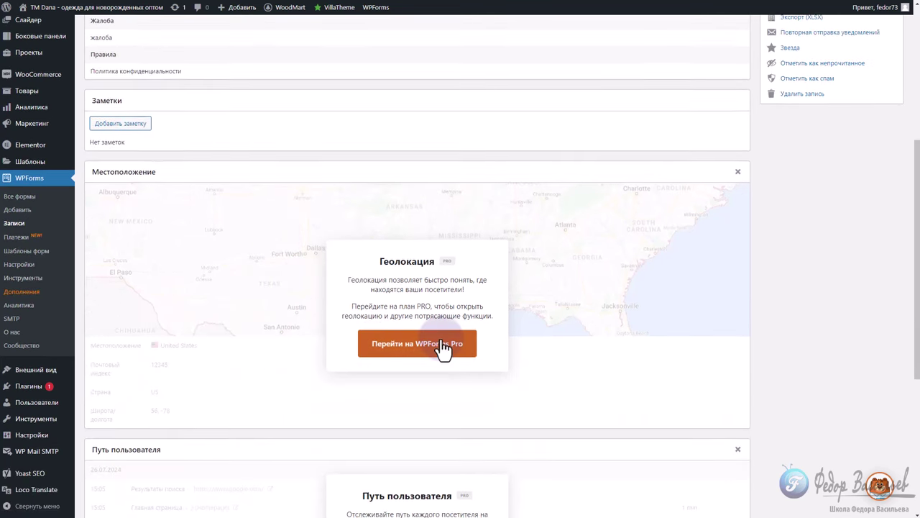
scroll(349, 211, down, 3)
scroll(566, 329, up, 8)
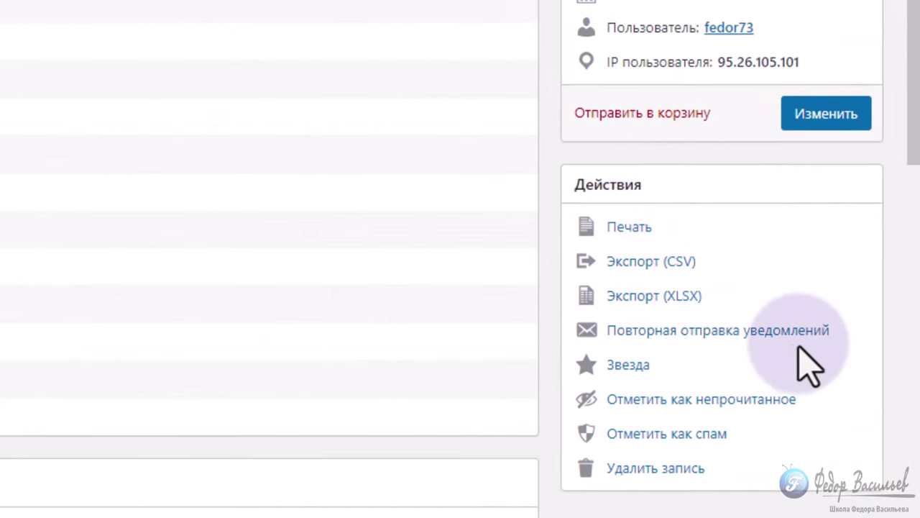
Look through the WPForms payments, form templates and tools pages
click(12, 421)
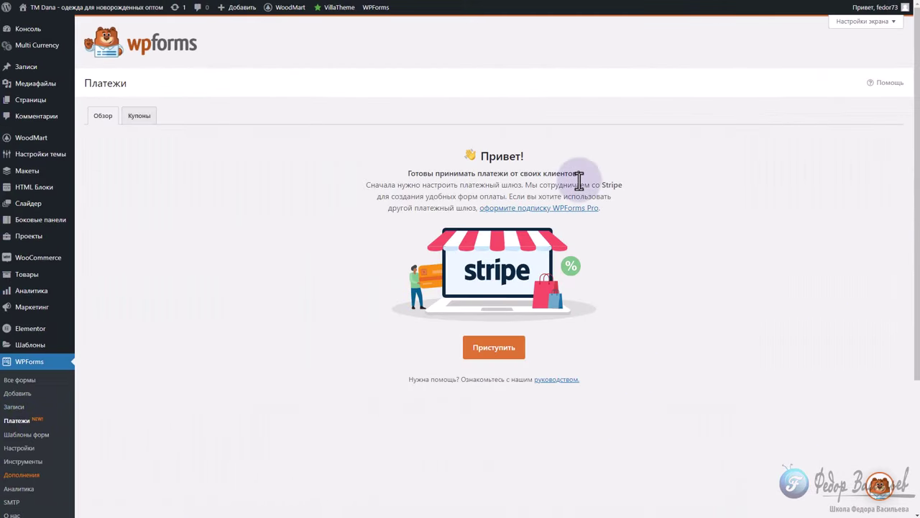
scroll(639, 227, down, 2)
scroll(638, 227, down, 1)
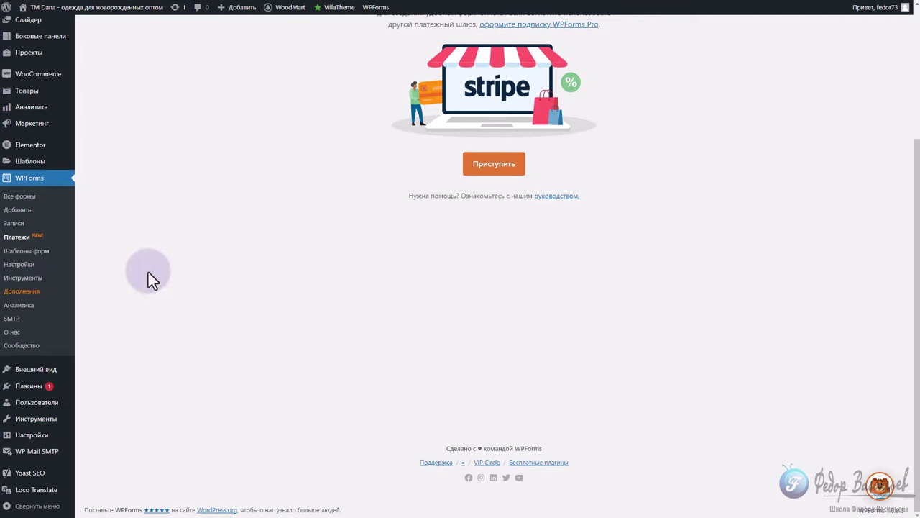
click(34, 250)
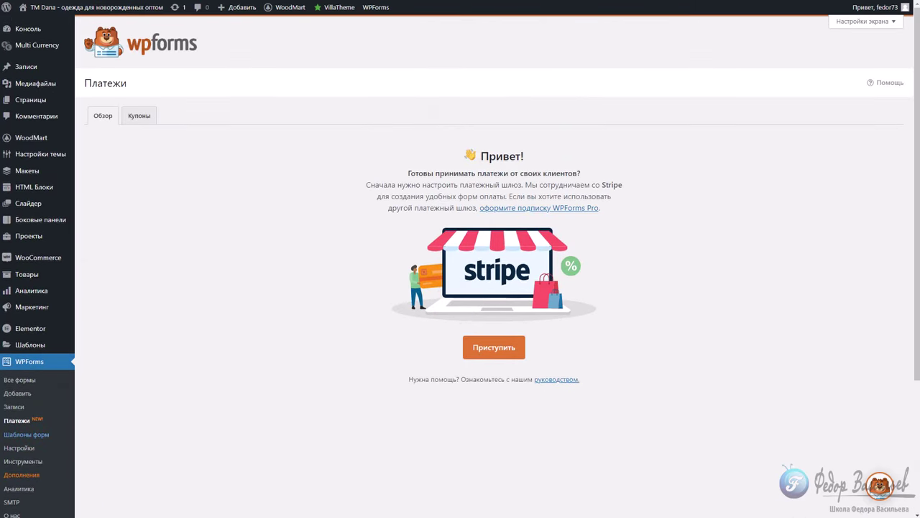
scroll(490, 234, down, 7)
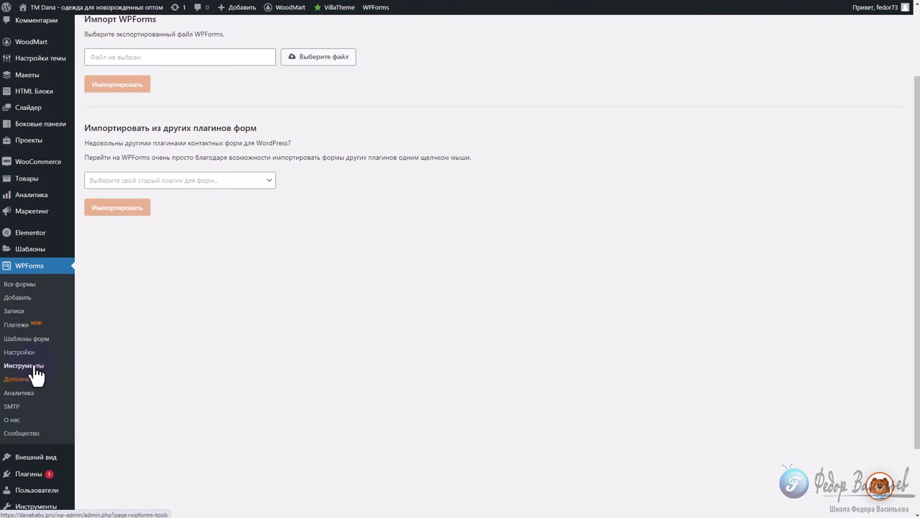
click(29, 366)
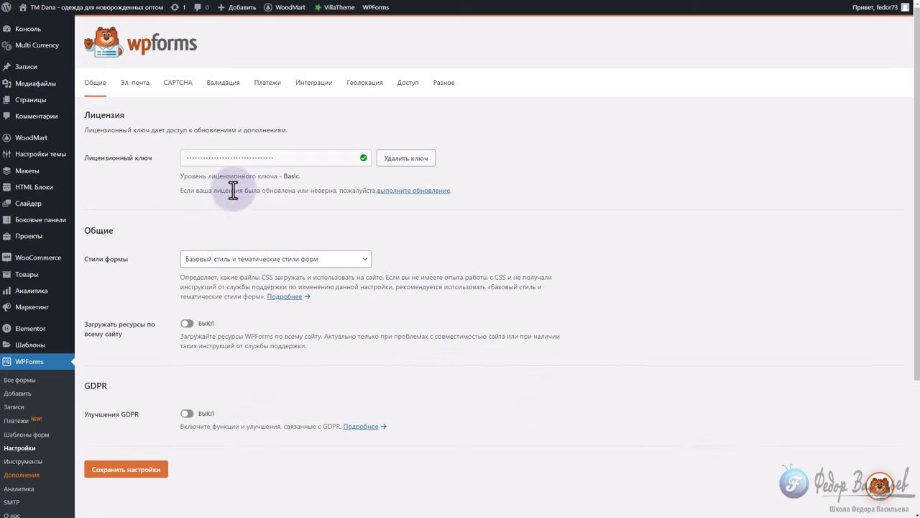
Examine the WPForms general settings and view the available form style options without changing the selection
scroll(230, 232, down, 2)
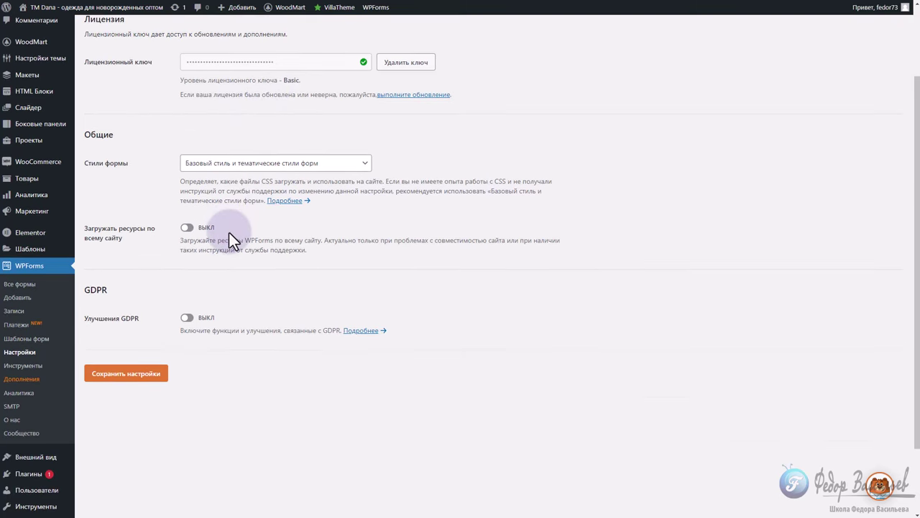
click(254, 164)
click(253, 167)
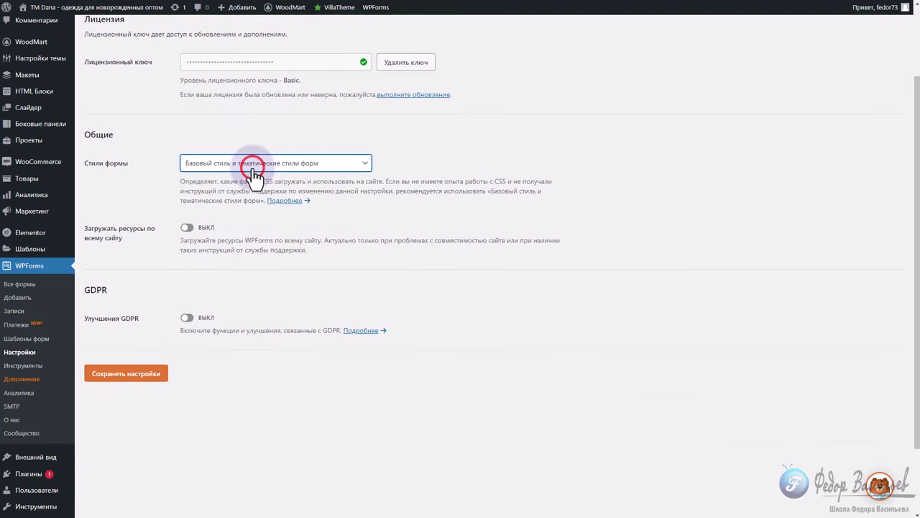
click(229, 170)
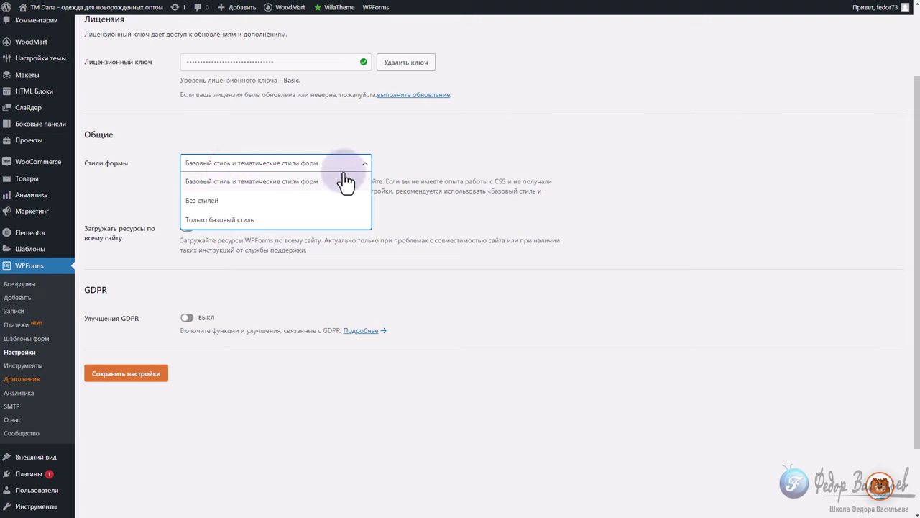
click(388, 168)
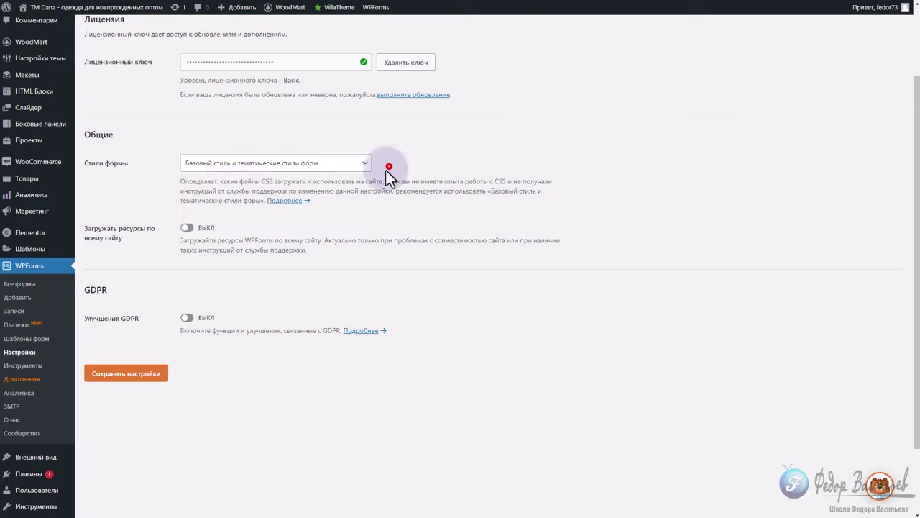
click(253, 166)
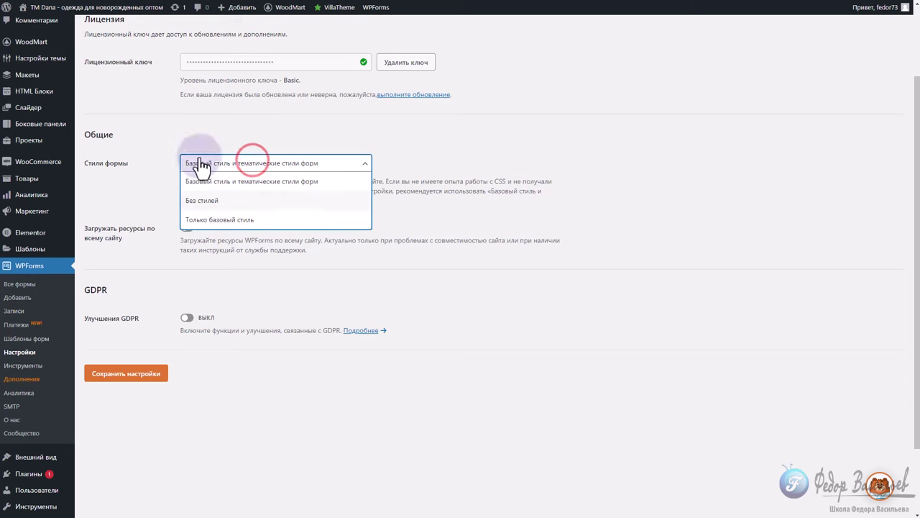
click(151, 196)
scroll(150, 178, up, 2)
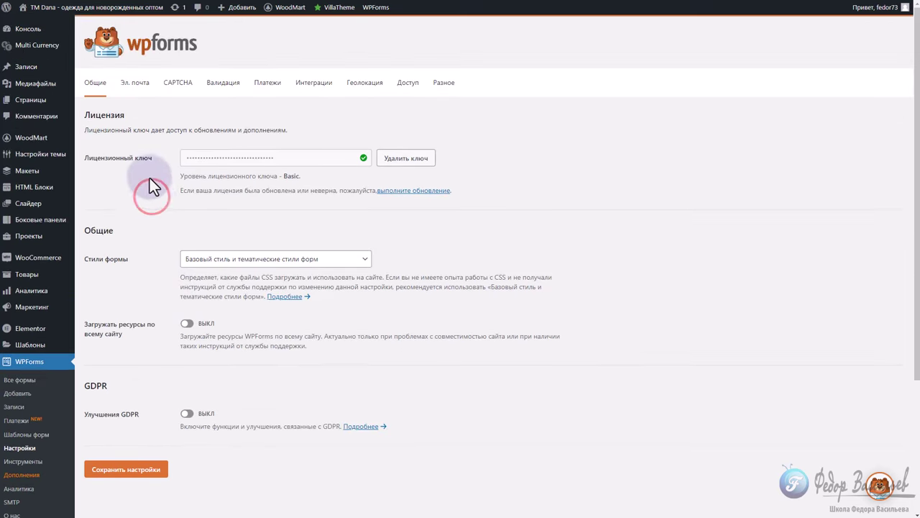
Review the WPForms e-mail settings and preview the "Простой текст" and "Техно" e-mail templates
click(138, 86)
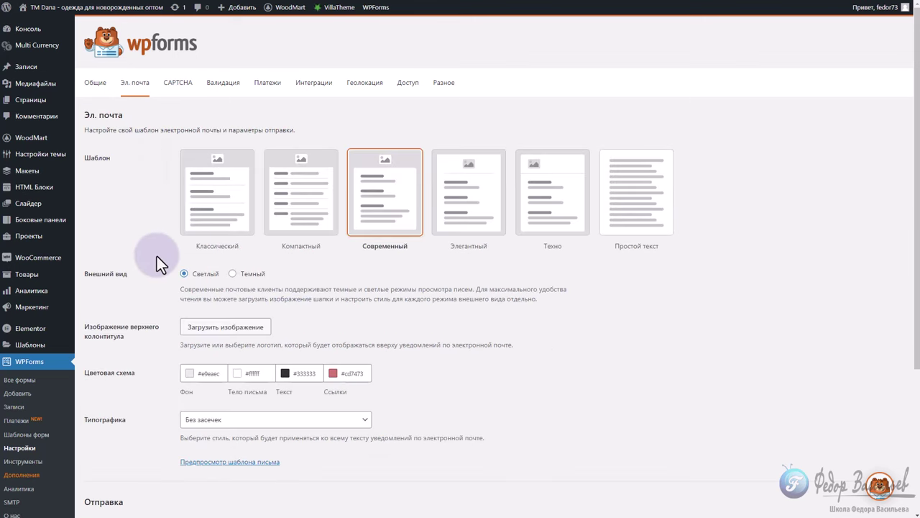
mouse_move(396, 230)
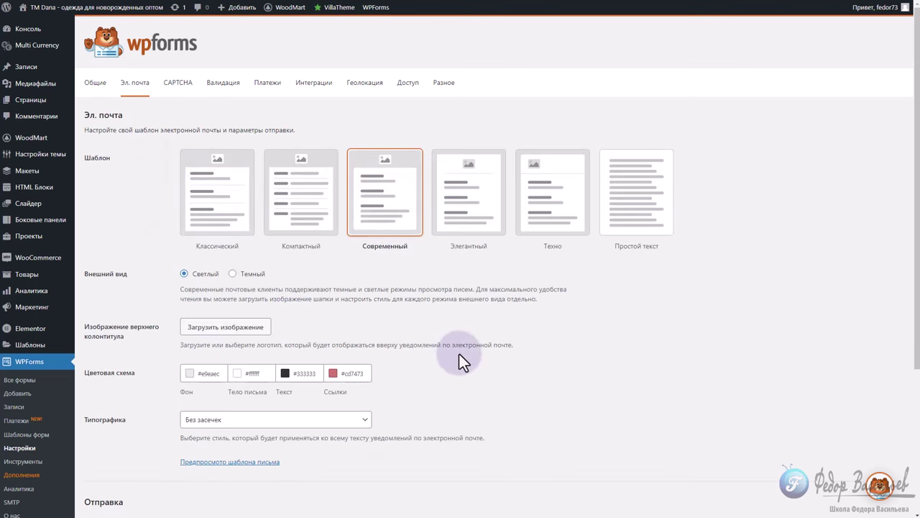
mouse_move(638, 190)
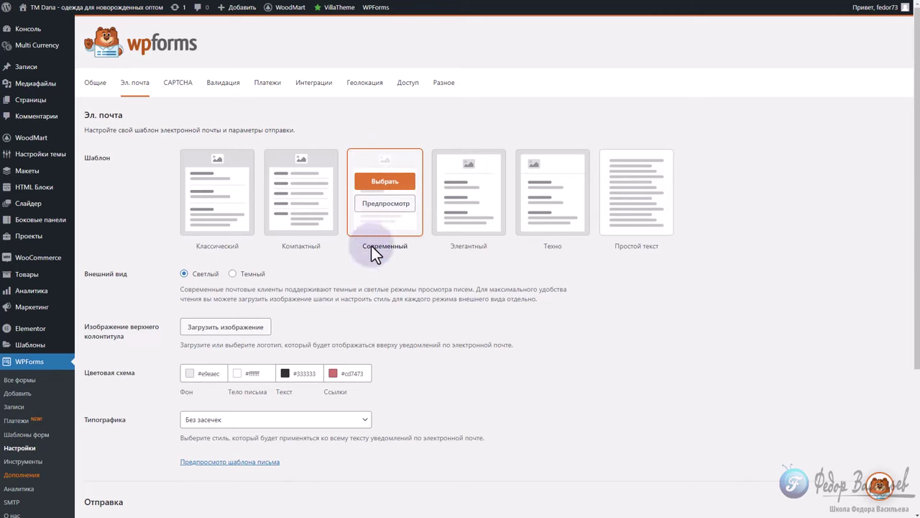
click(623, 209)
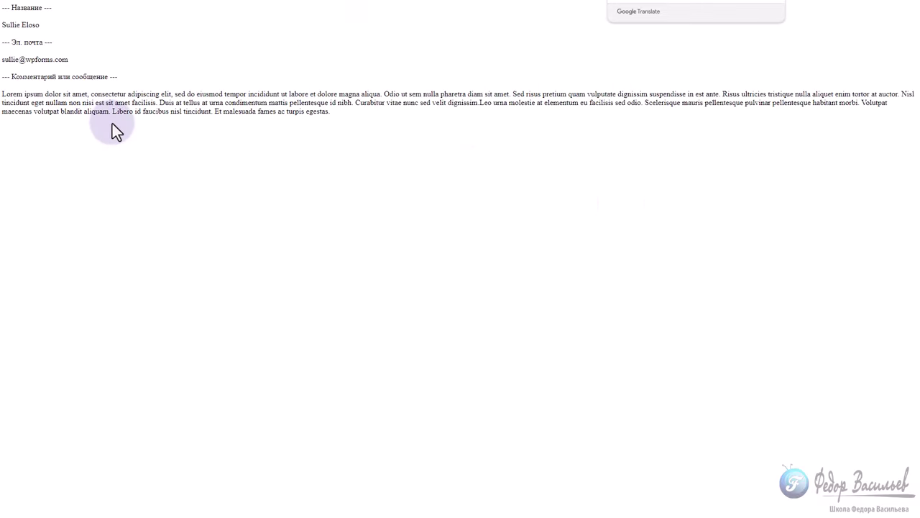
drag(113, 123, 354, 4)
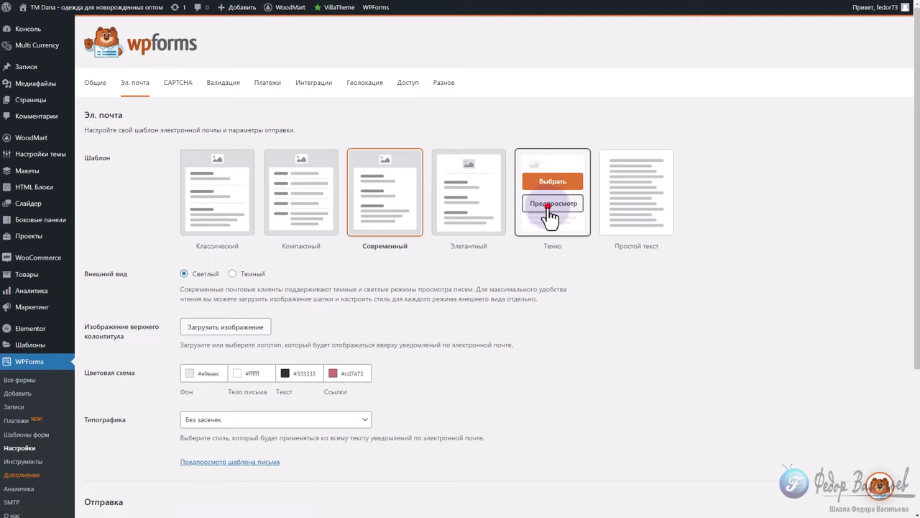
click(551, 205)
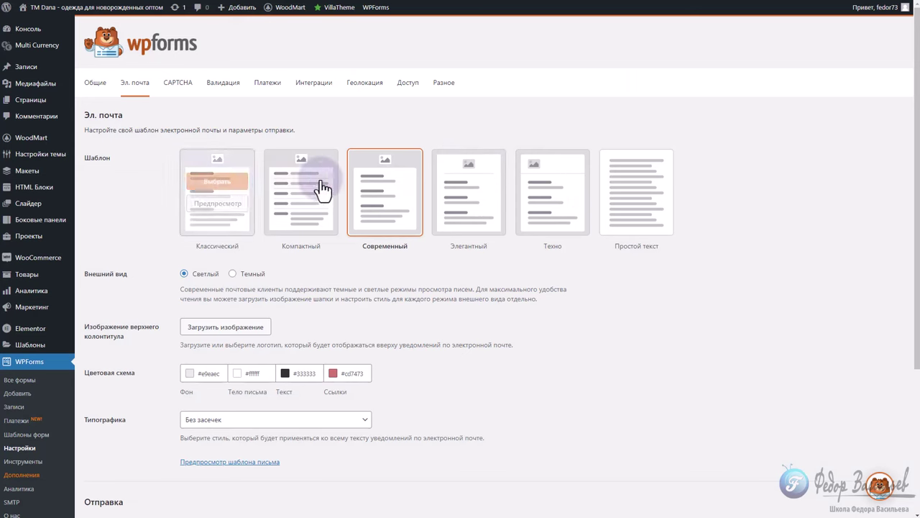
scroll(384, 194, down, 5)
scroll(545, 339, up, 3)
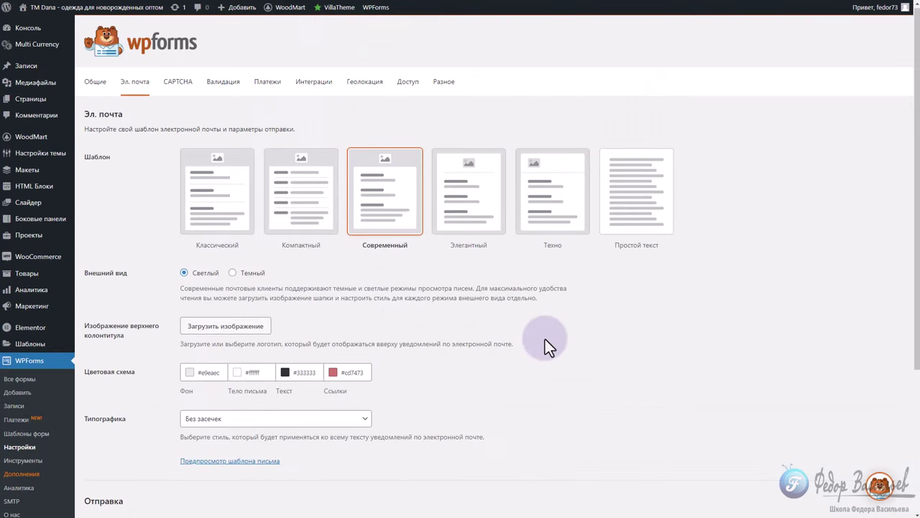
scroll(545, 339, down, 3)
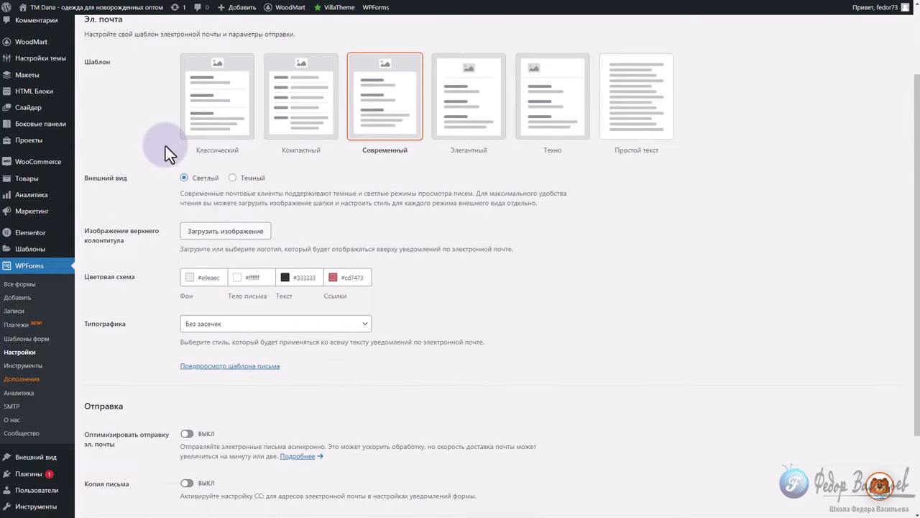
scroll(310, 272, up, 3)
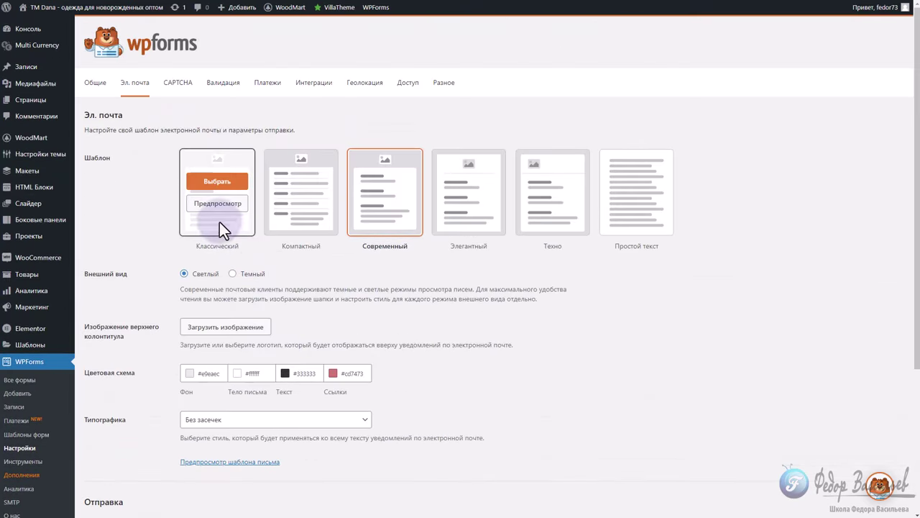
Look at the CAPTCHA services in the WPForms settings and read through the validation messages, including the required-field and e-mail ones
click(179, 95)
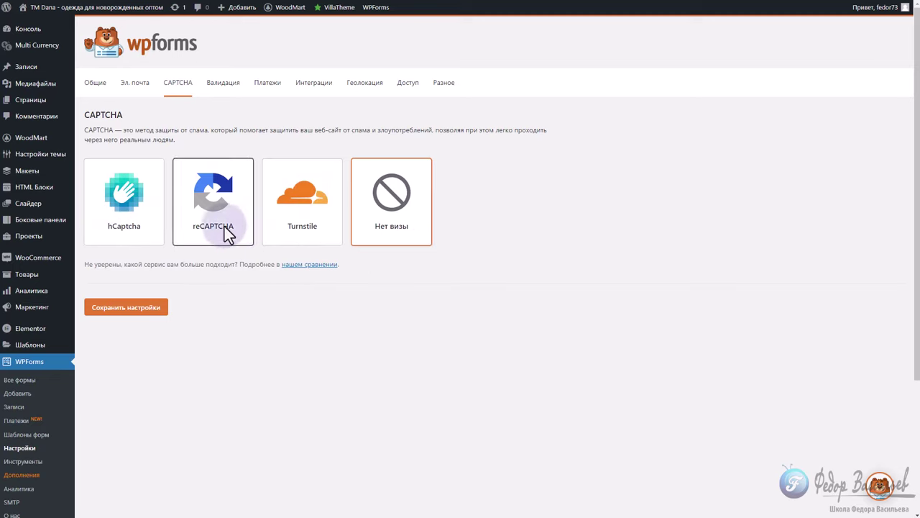
click(222, 92)
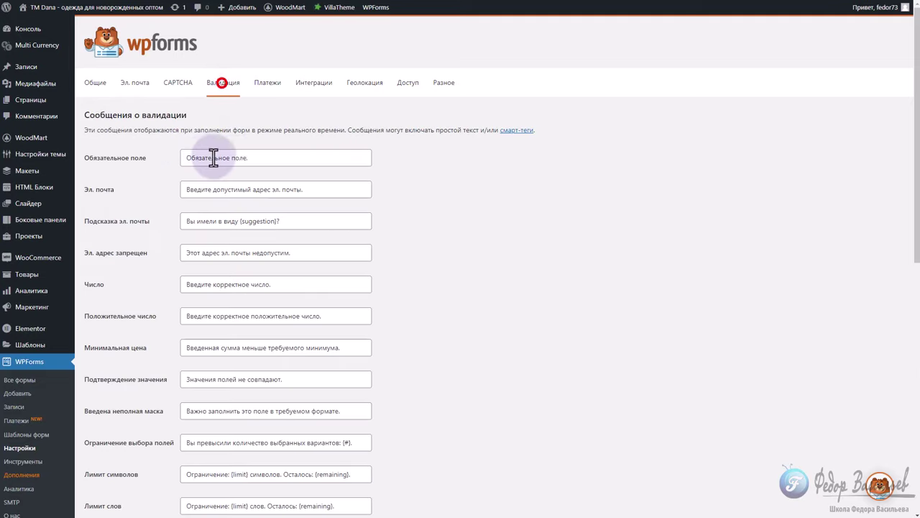
scroll(226, 225, down, 2)
scroll(227, 224, down, 3)
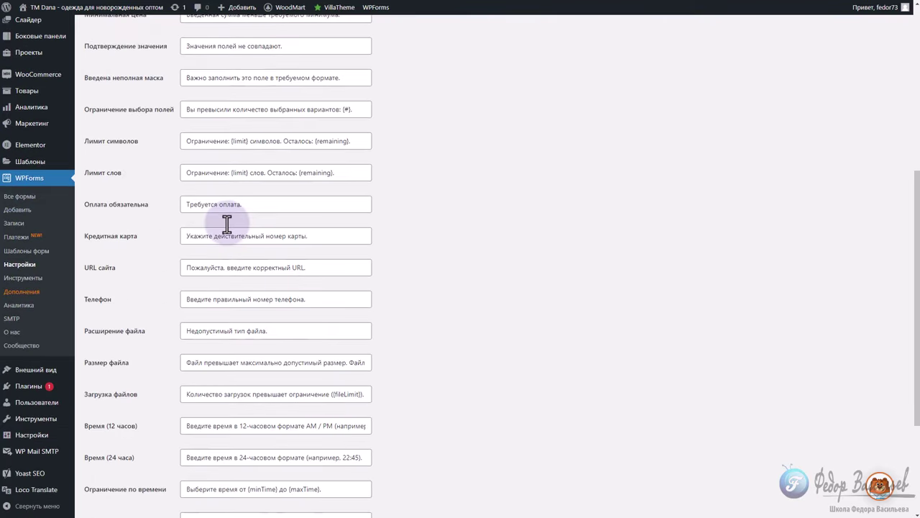
scroll(226, 224, up, 5)
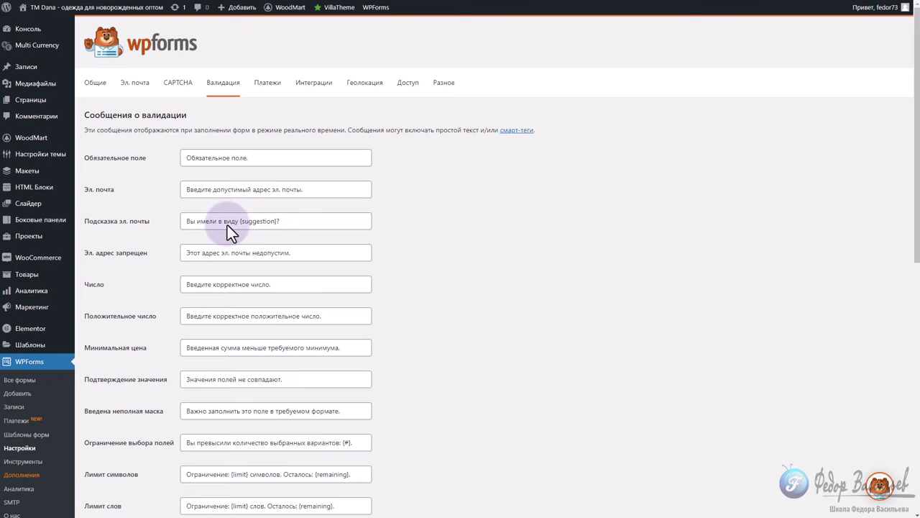
triple_click(264, 158)
triple_click(317, 189)
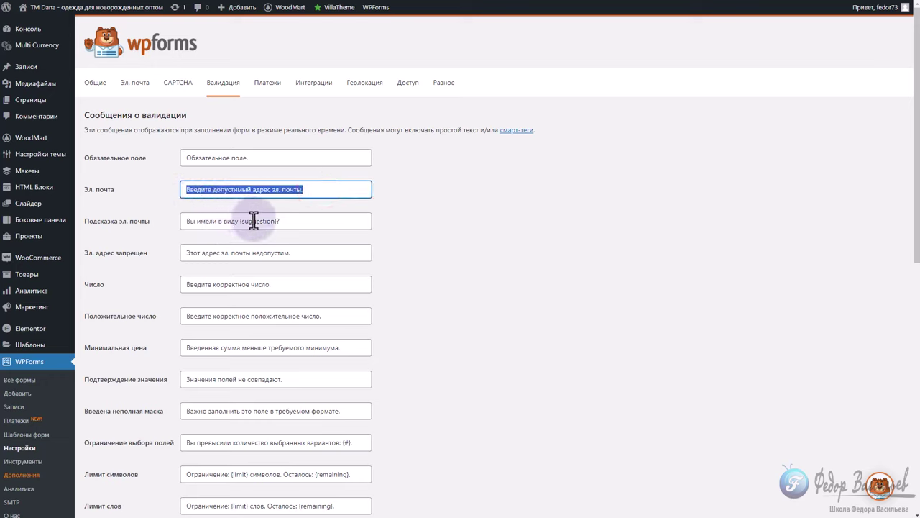
triple_click(305, 252)
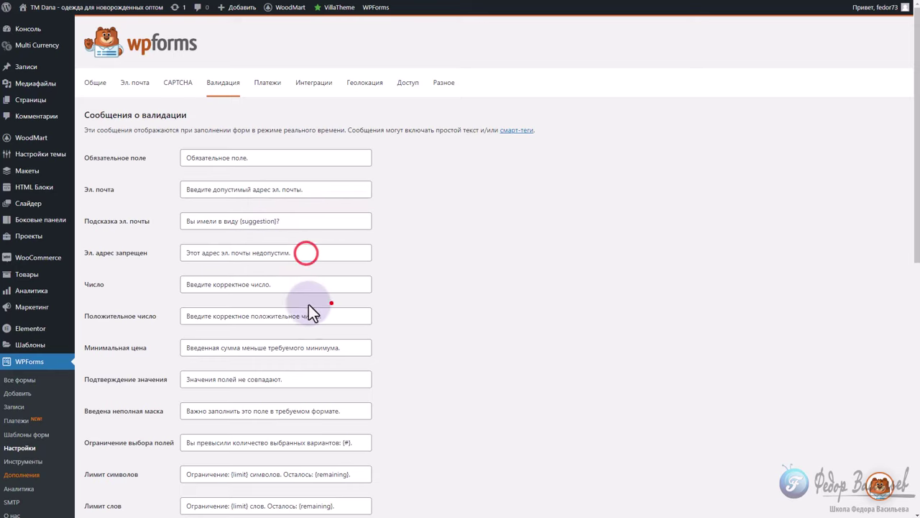
Read through the remaining WPForms validation messages, including the number and value-confirmation ones
triple_click(308, 284)
scroll(281, 323, down, 7)
scroll(284, 381, up, 8)
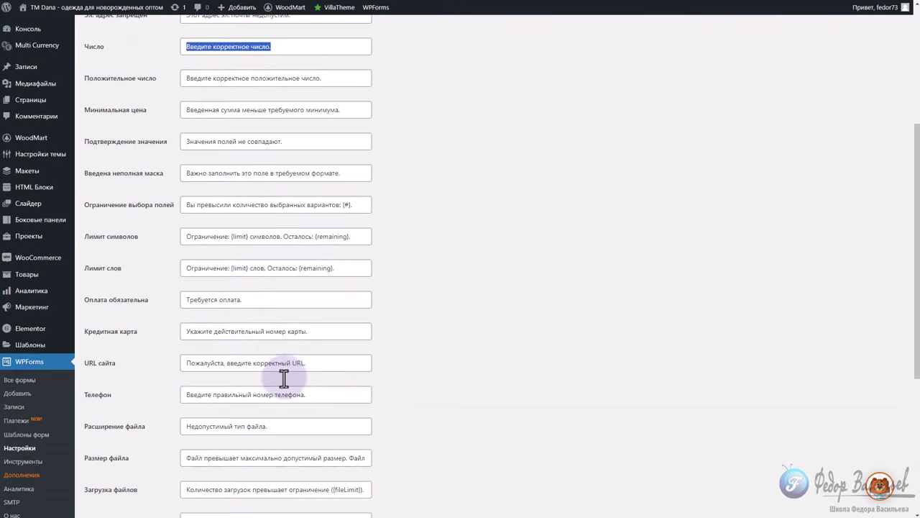
triple_click(296, 380)
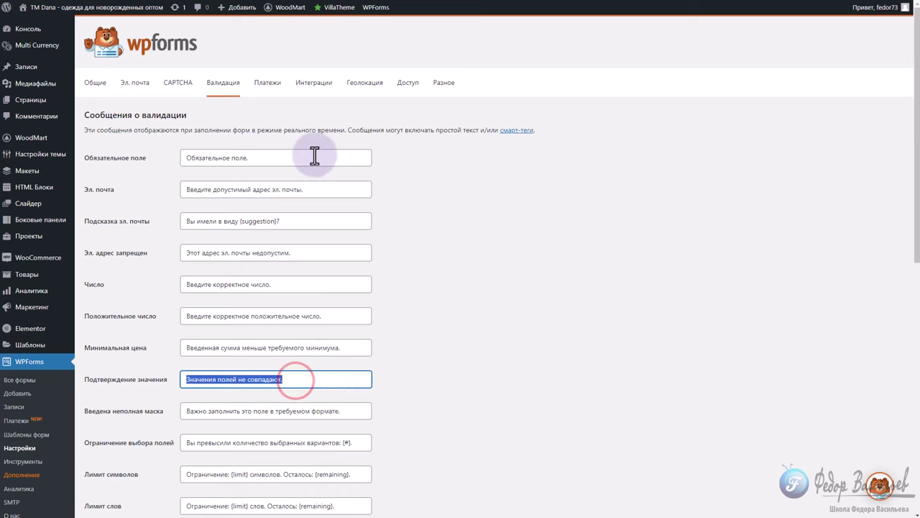
Look at the WPForms payment settings and view the available currencies without changing the selection
click(268, 83)
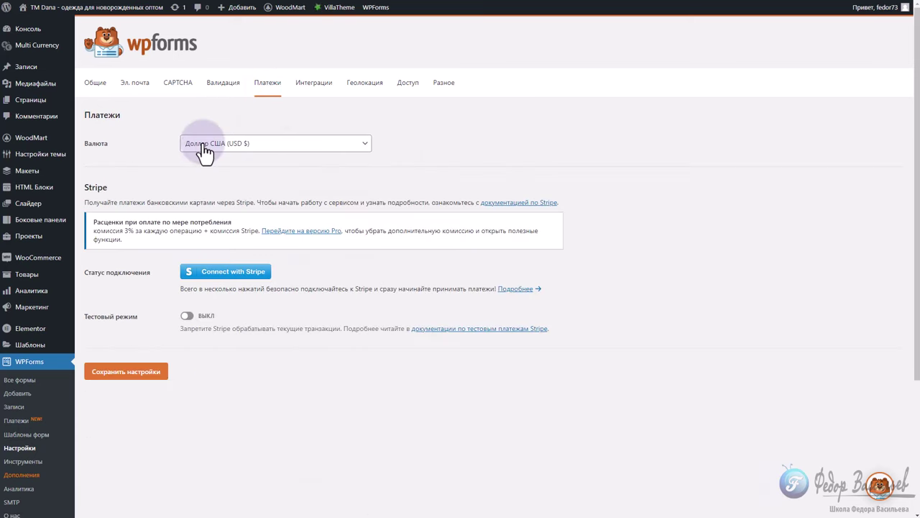
click(205, 147)
click(202, 143)
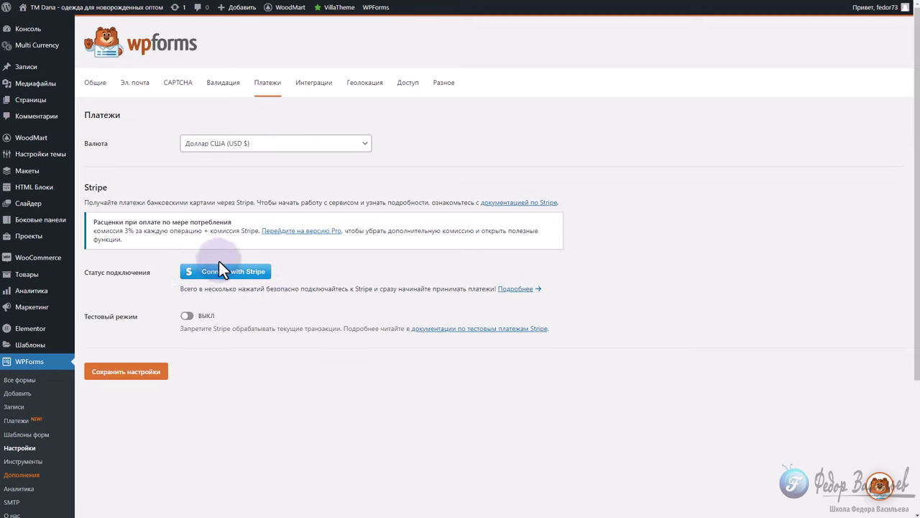
Look through the full list of WPForms service integrations from Constant Contact to Zapier and open the geolocation settings
click(314, 83)
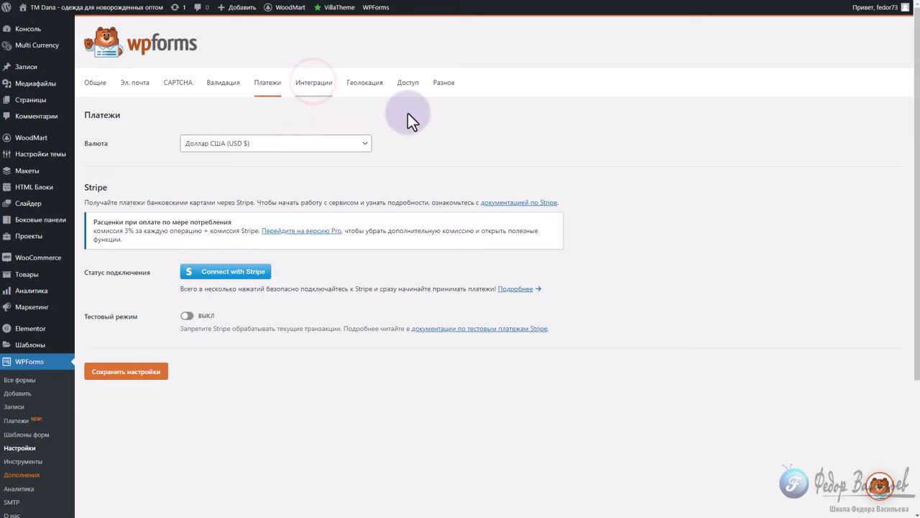
scroll(195, 201, down, 2)
scroll(194, 200, down, 4)
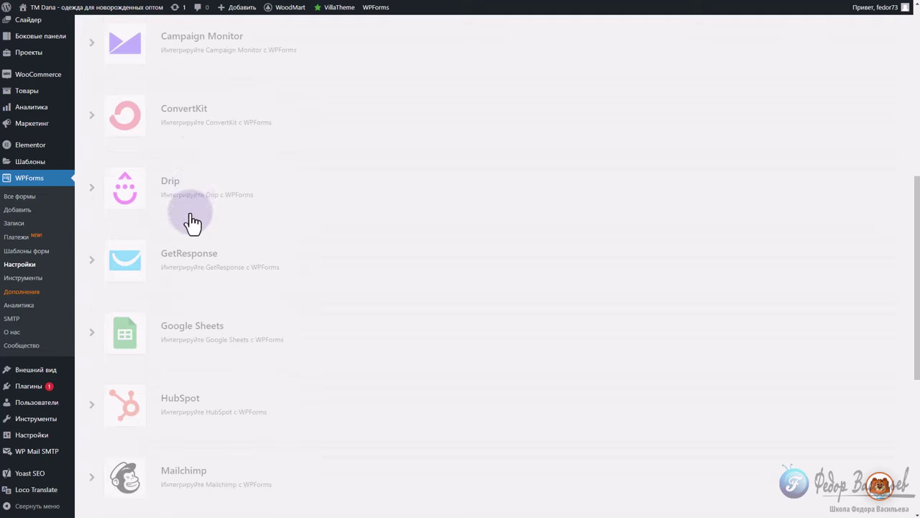
scroll(215, 281, down, 3)
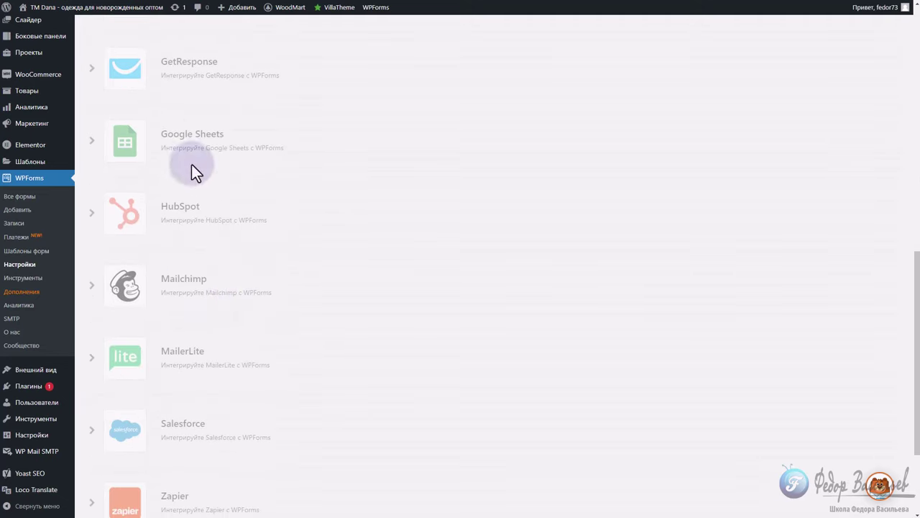
scroll(251, 162, down, 2)
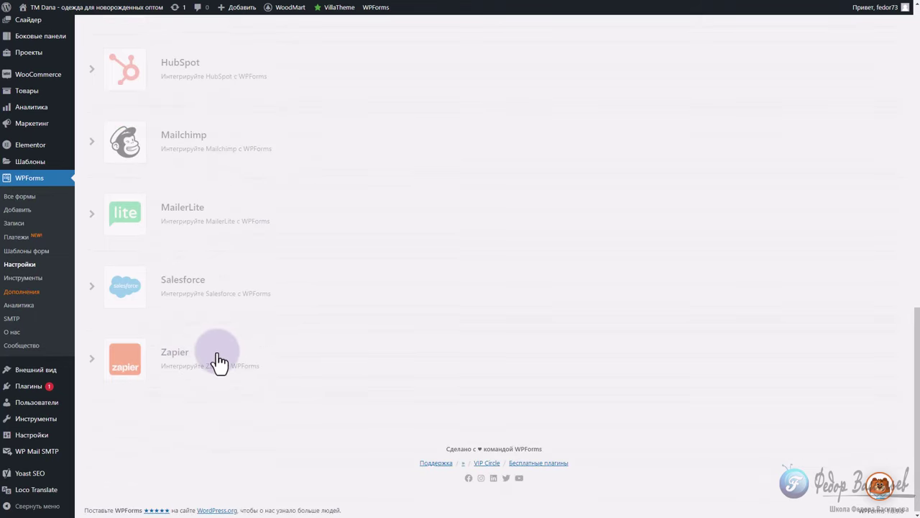
scroll(216, 410, up, 3)
scroll(133, 238, up, 2)
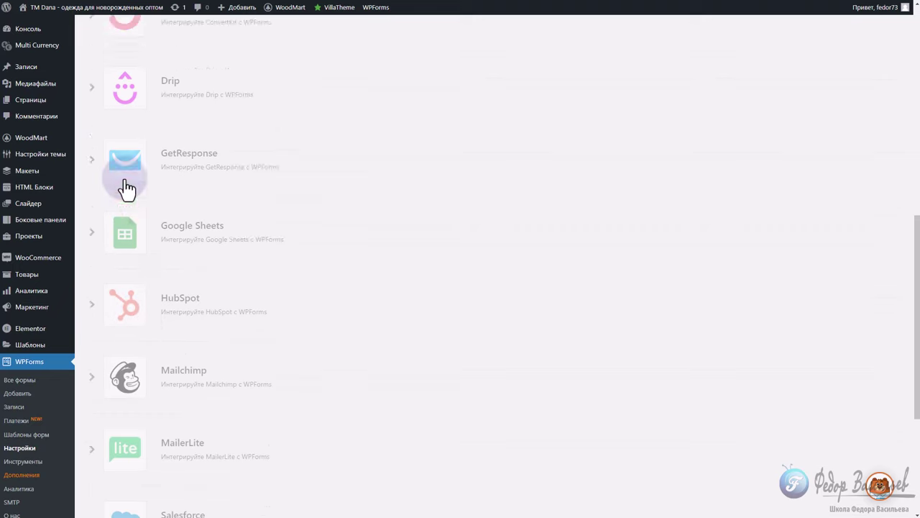
scroll(149, 366, up, 6)
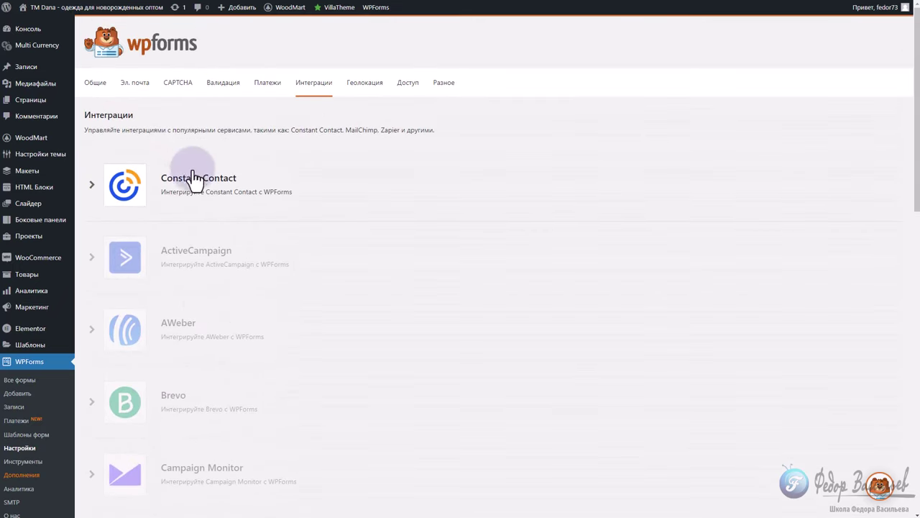
click(363, 81)
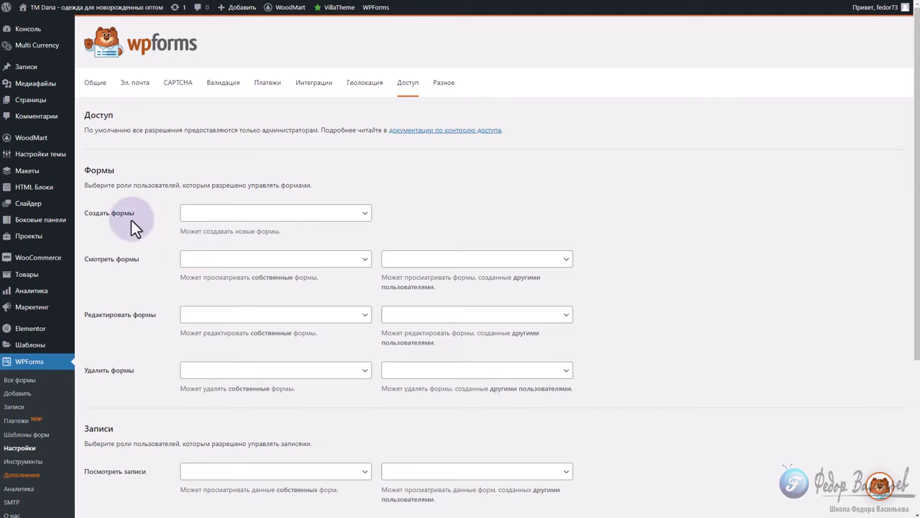
Try granting form creation to the Editor and Author roles, cancelling the extra permissions each time, and review the remaining access settings
click(216, 219)
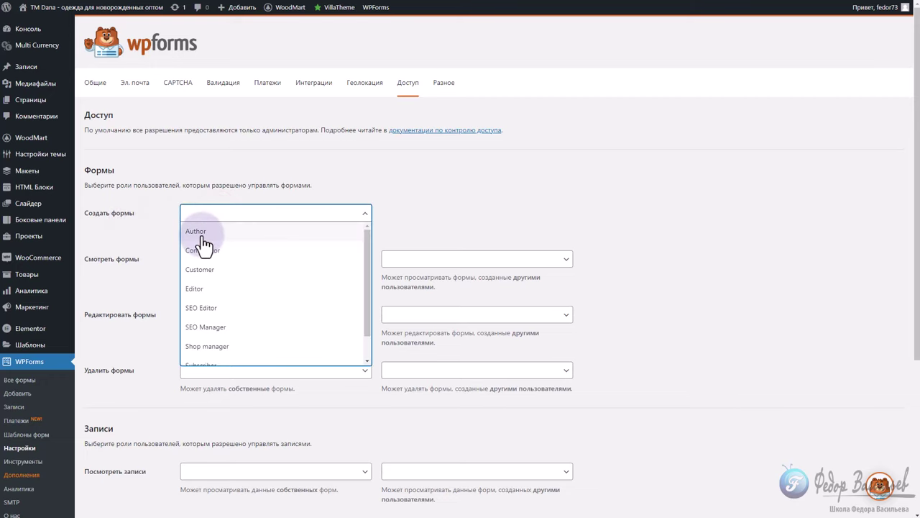
click(200, 289)
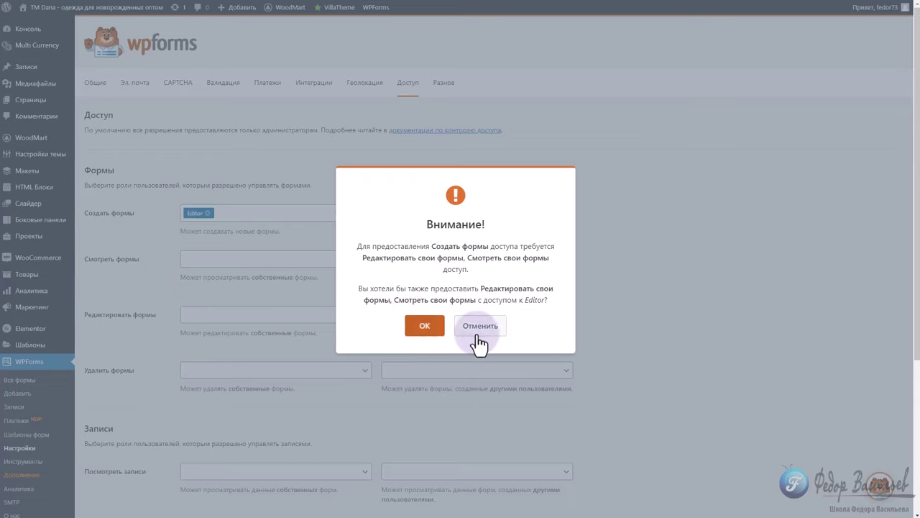
click(480, 344)
click(206, 220)
click(199, 230)
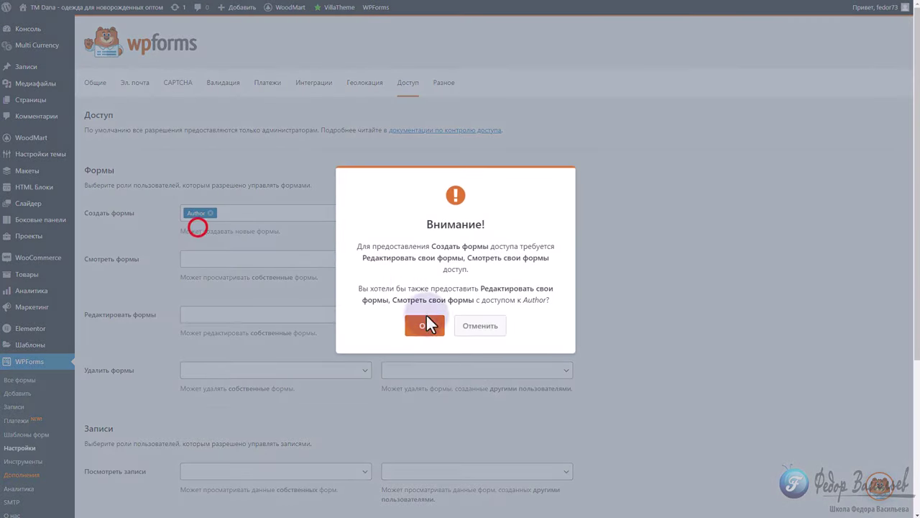
click(480, 325)
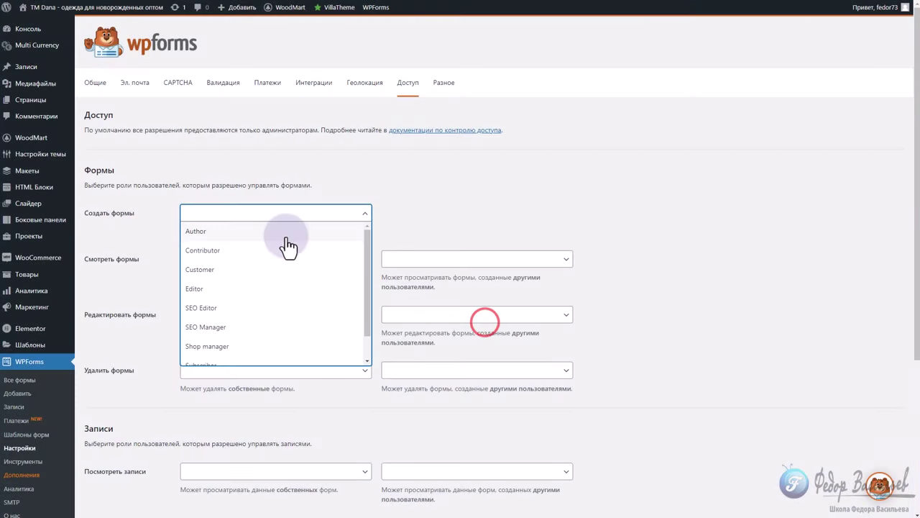
click(489, 223)
scroll(172, 190, down, 3)
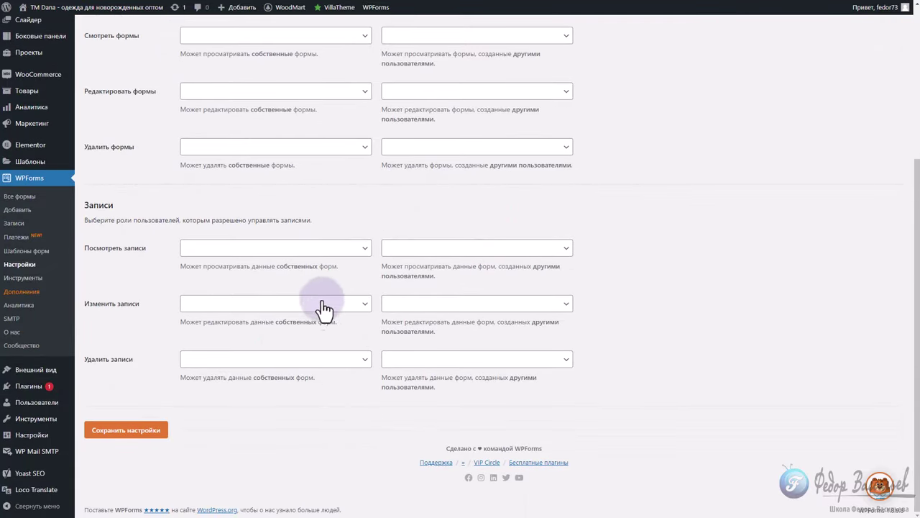
scroll(317, 215, up, 5)
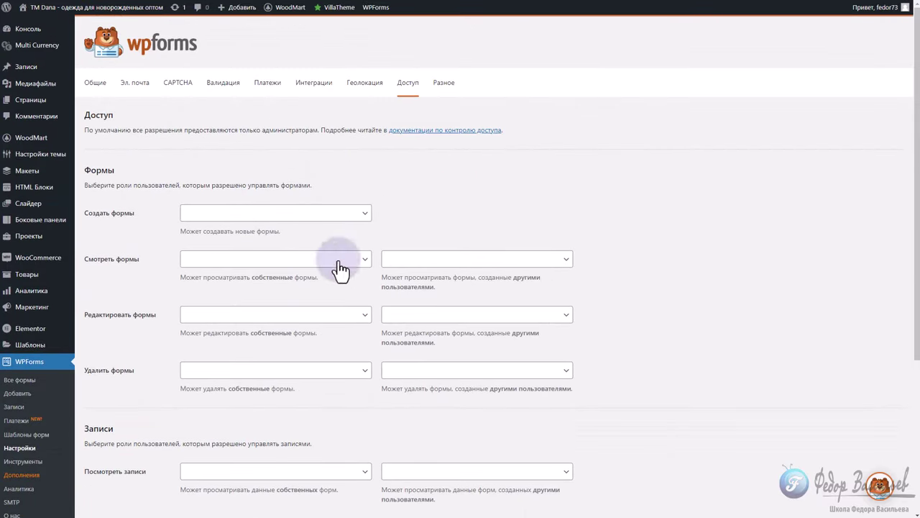
Read the miscellaneous WPForms settings for hiding announcements and the admin menu, disabling e-mail summaries and deleting plugin data
click(442, 89)
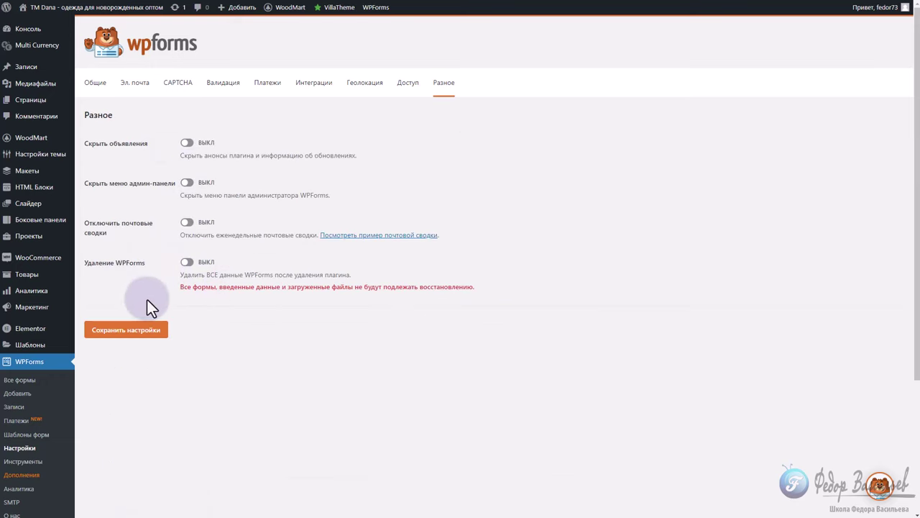
click(213, 195)
drag(223, 156, 288, 156)
drag(246, 195, 258, 194)
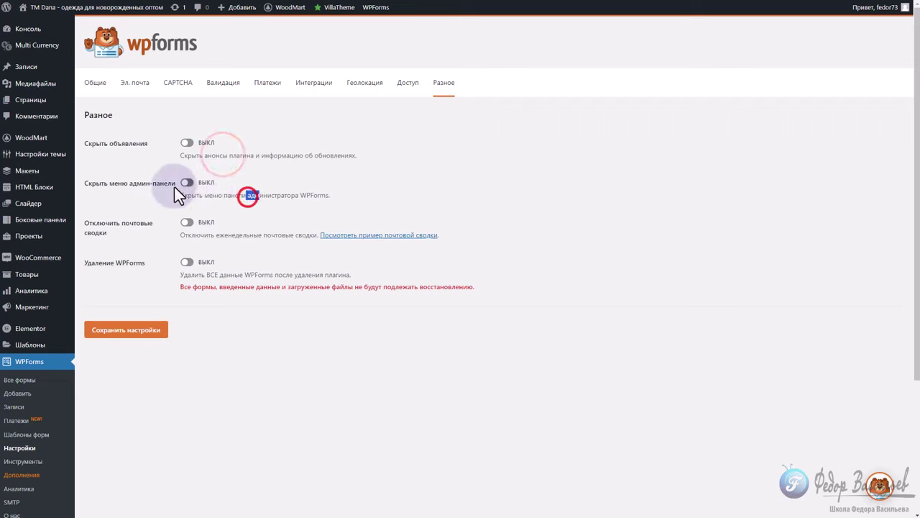
drag(282, 281, 452, 201)
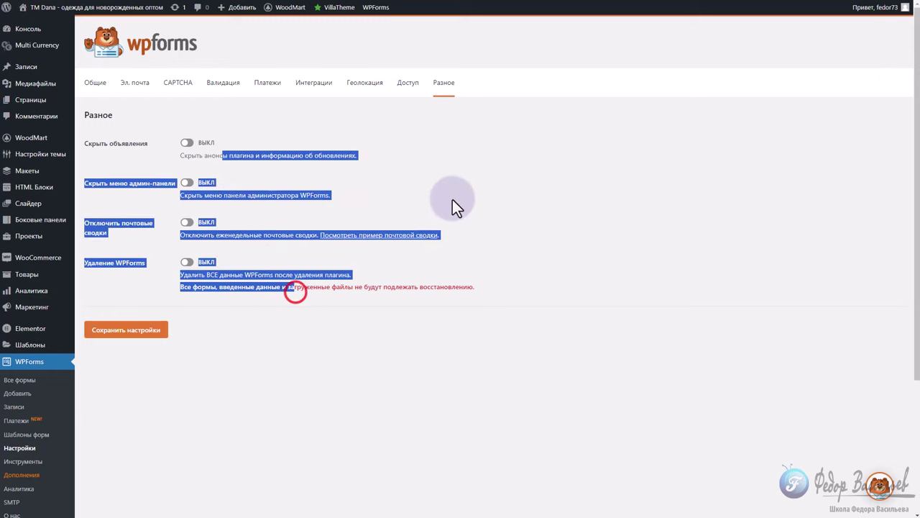
click(460, 191)
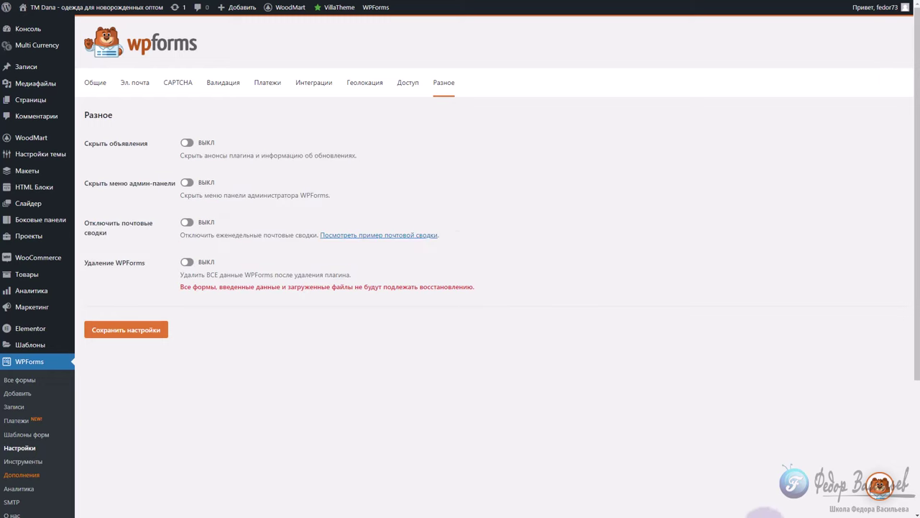